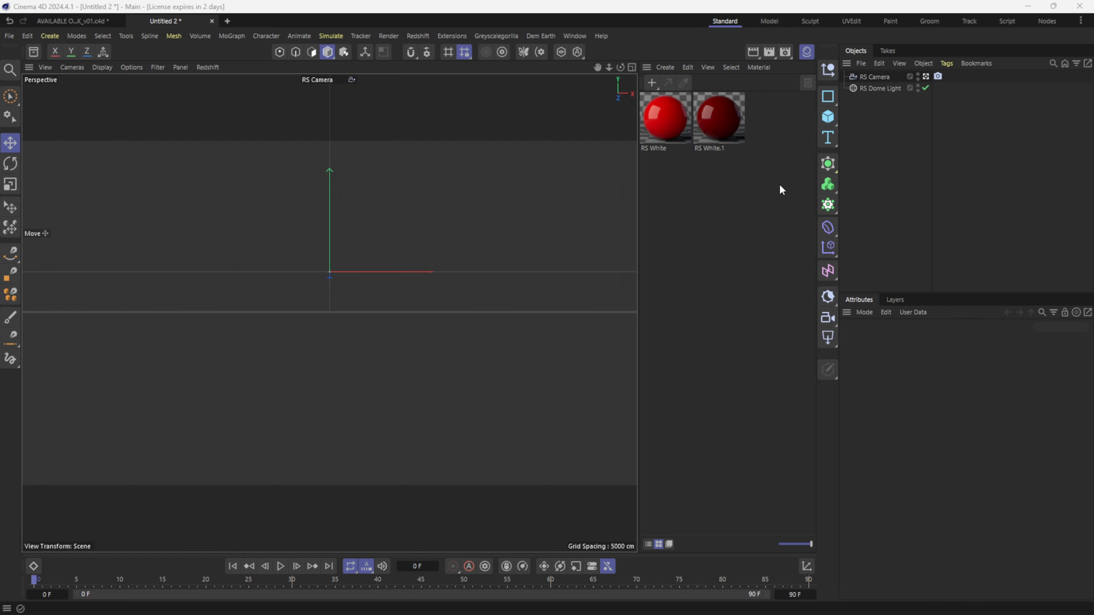
- Inspect the two red materials, the camera and the dome light with its HDRI texture
left_click(671, 142)
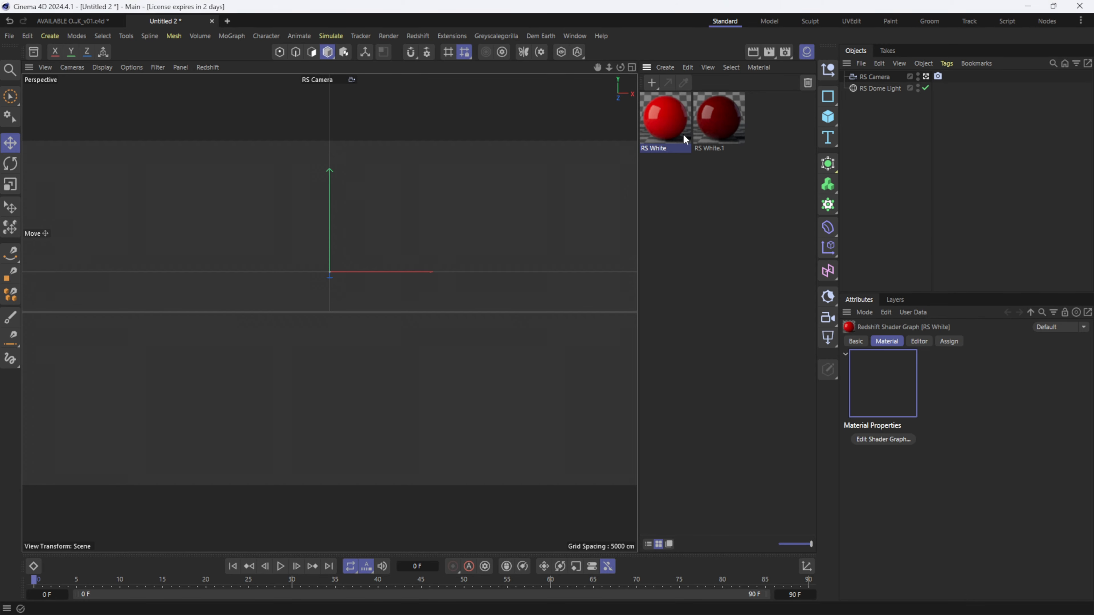
left_click(732, 129)
left_click(877, 73)
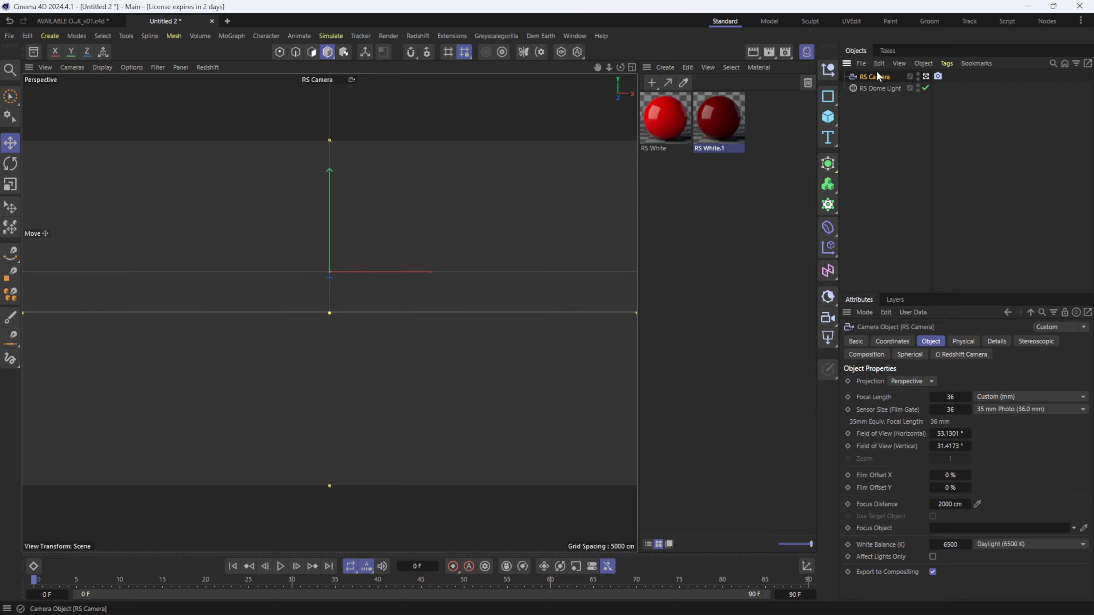
left_click(879, 88)
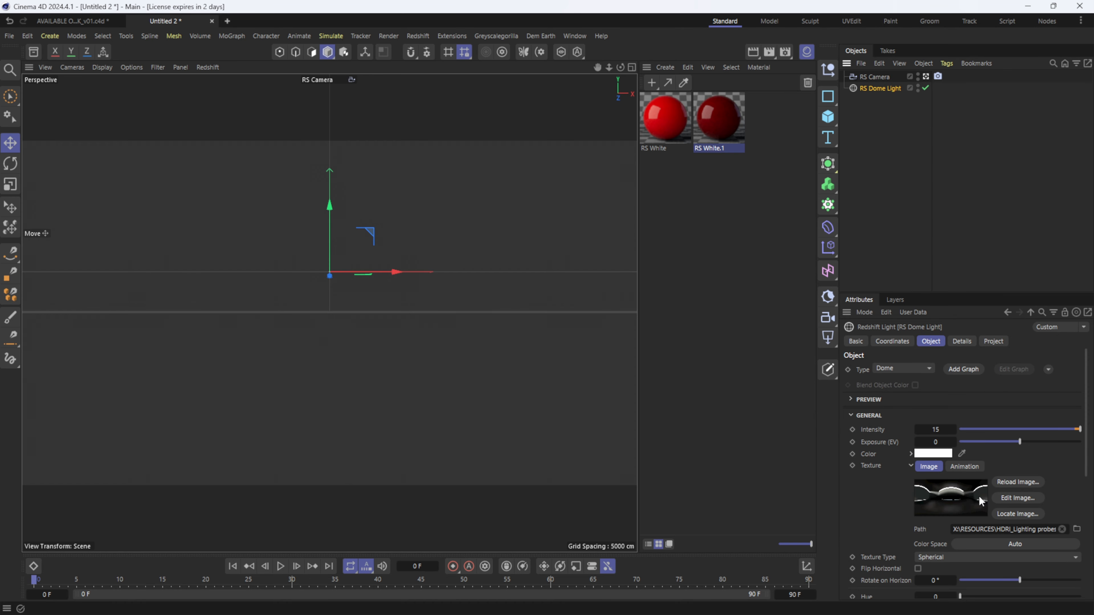
- Add an extruded text object with the Point Panther Outline font and middle alignment
left_click(828, 137)
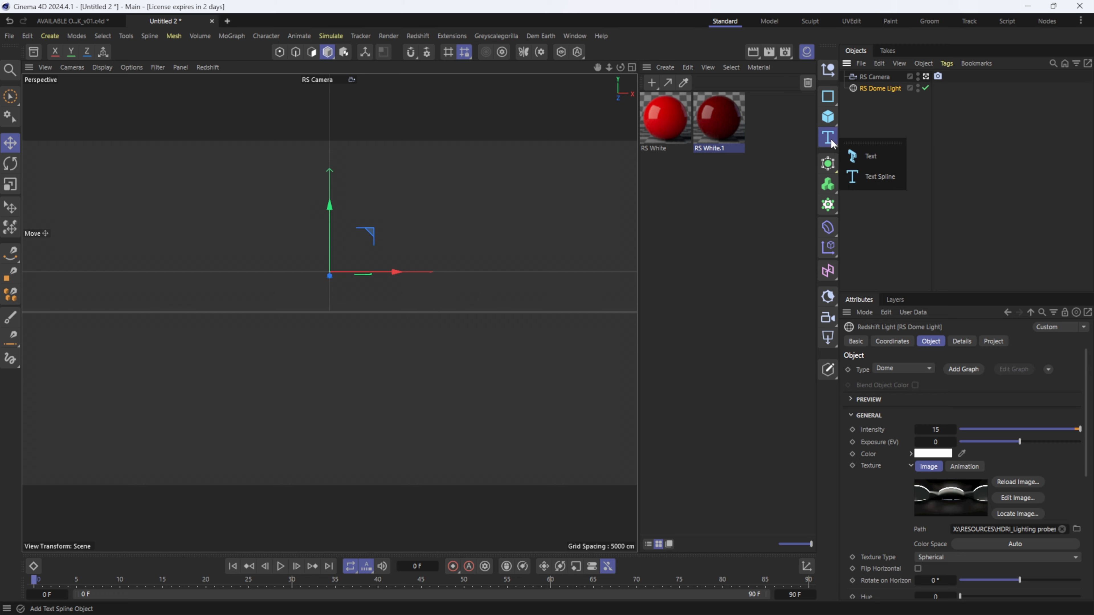
left_click(873, 158)
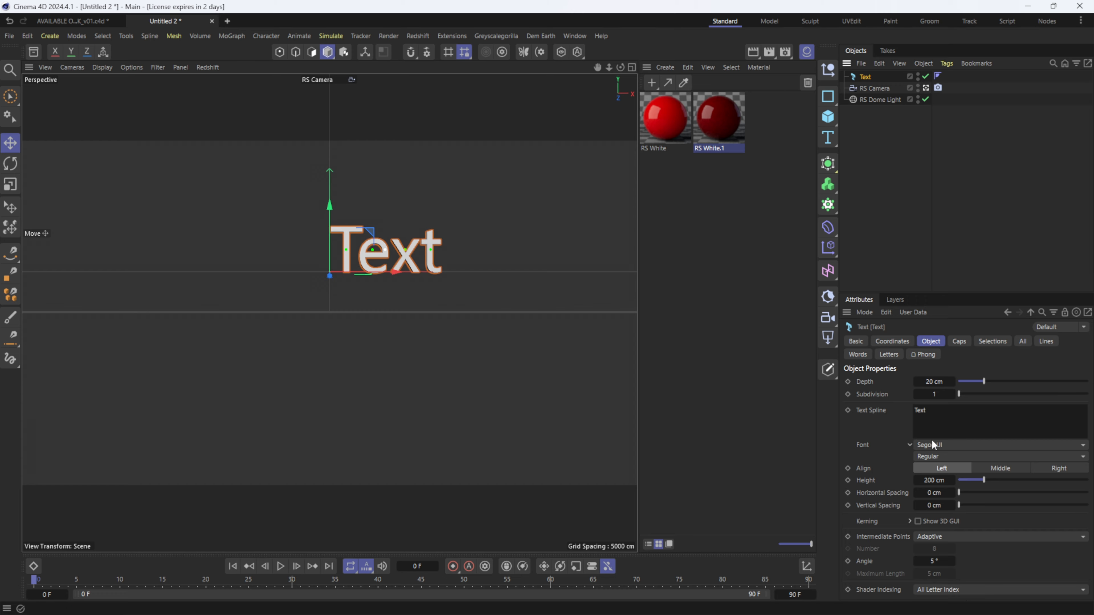
left_click(944, 444)
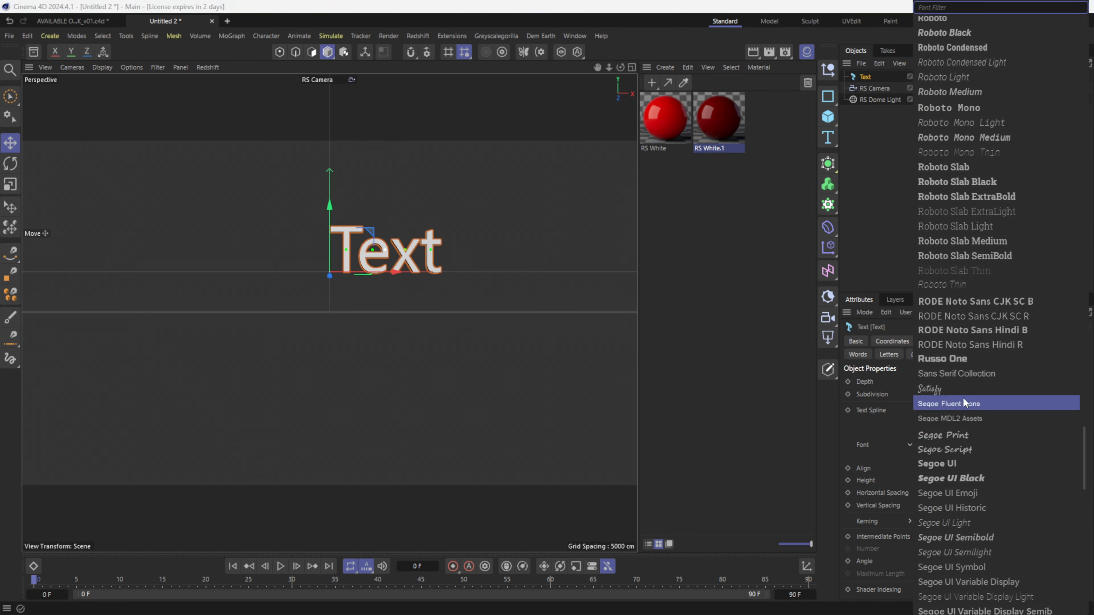
key("Escape")
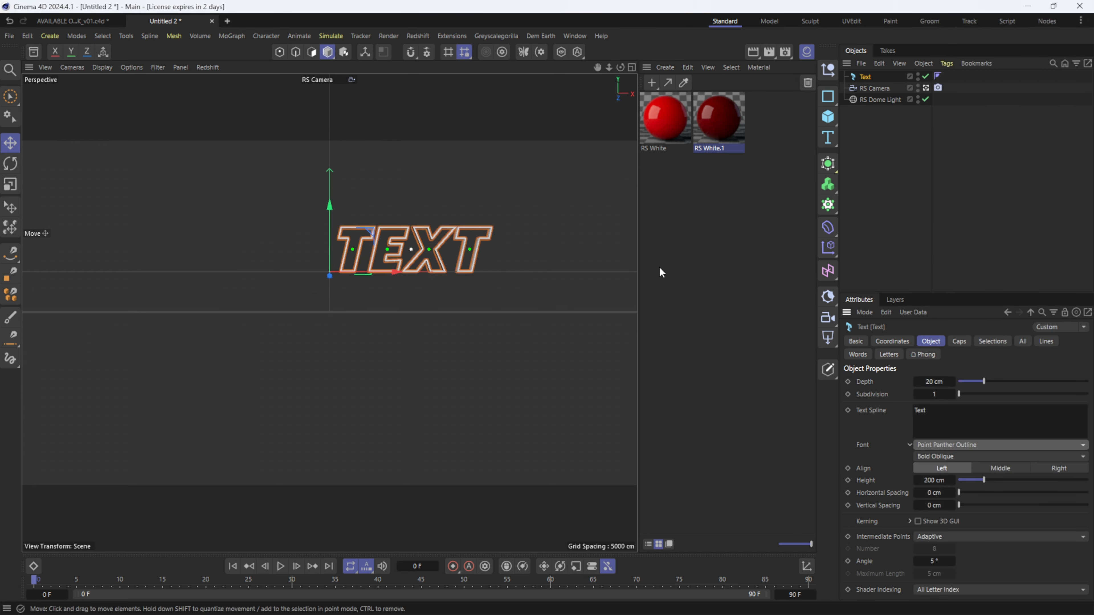
left_click(1000, 469)
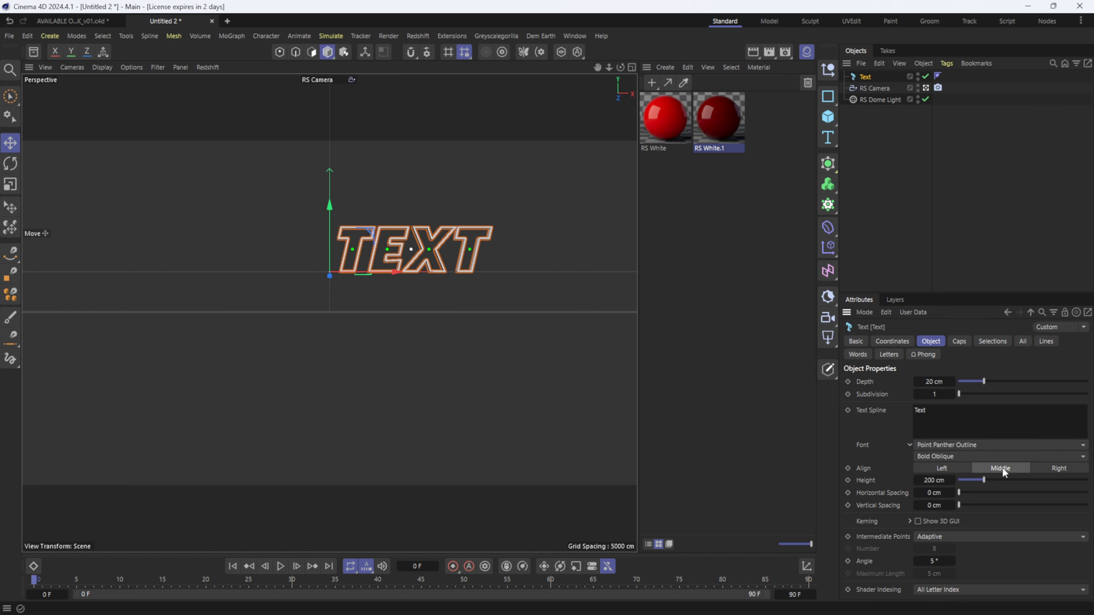
- Set the text object's depth to 2 cm and its height to 457 cm
left_click(933, 382)
type("2")
key("Return")
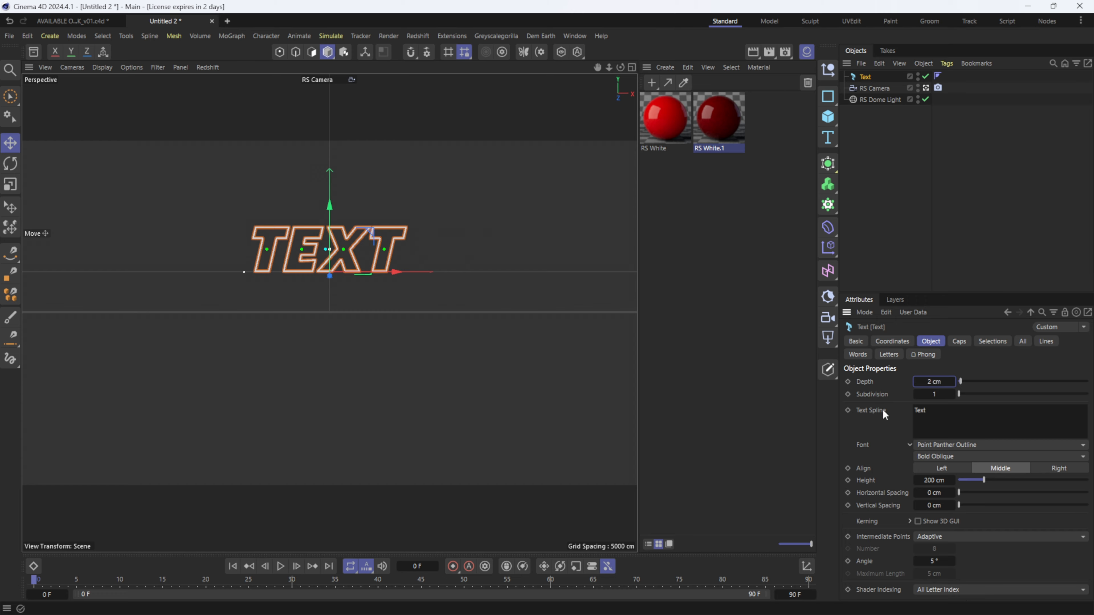
left_click_drag(984, 480, 1077, 469)
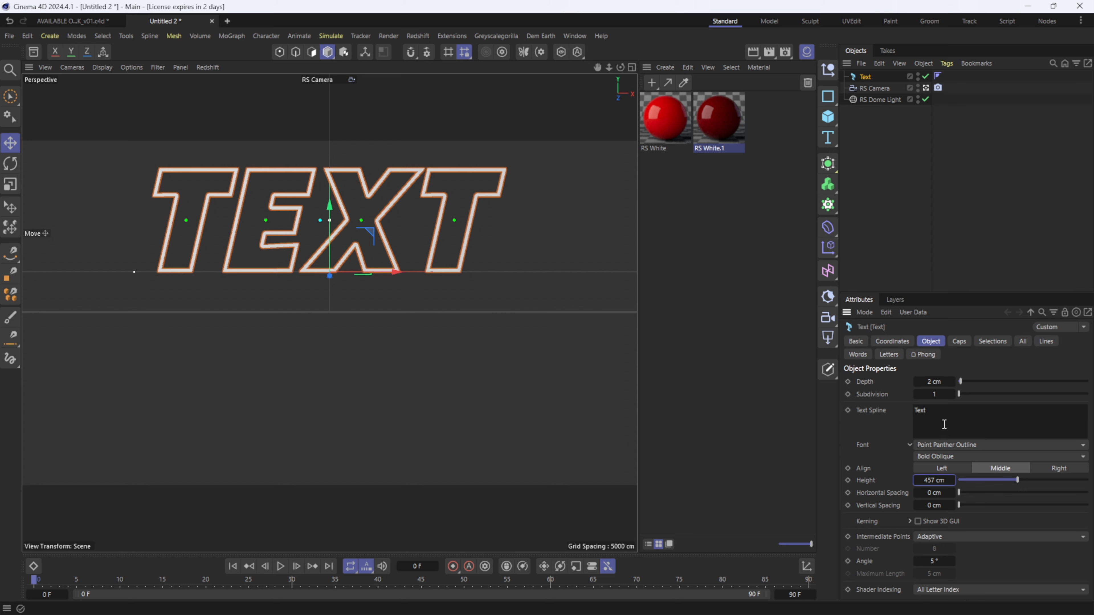
- Replace the text object's content with the letter K
left_click_drag(945, 424, 831, 409)
type("K")
left_click(879, 156)
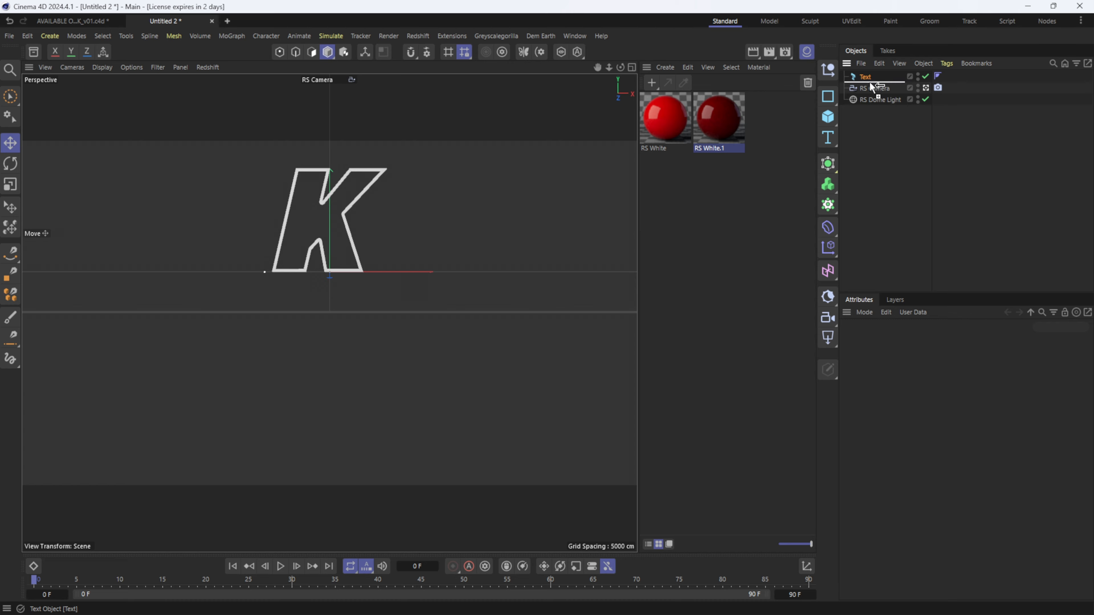
- Duplicate the K text object and make the copy editable
left_click_drag(871, 86, 870, 84, "ctrl")
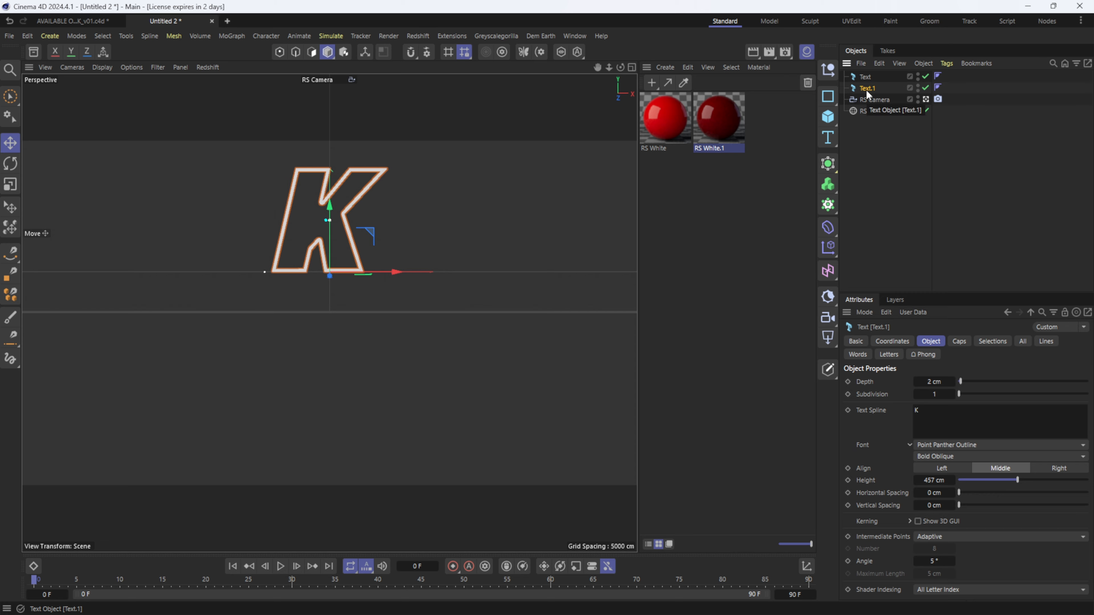
key("c")
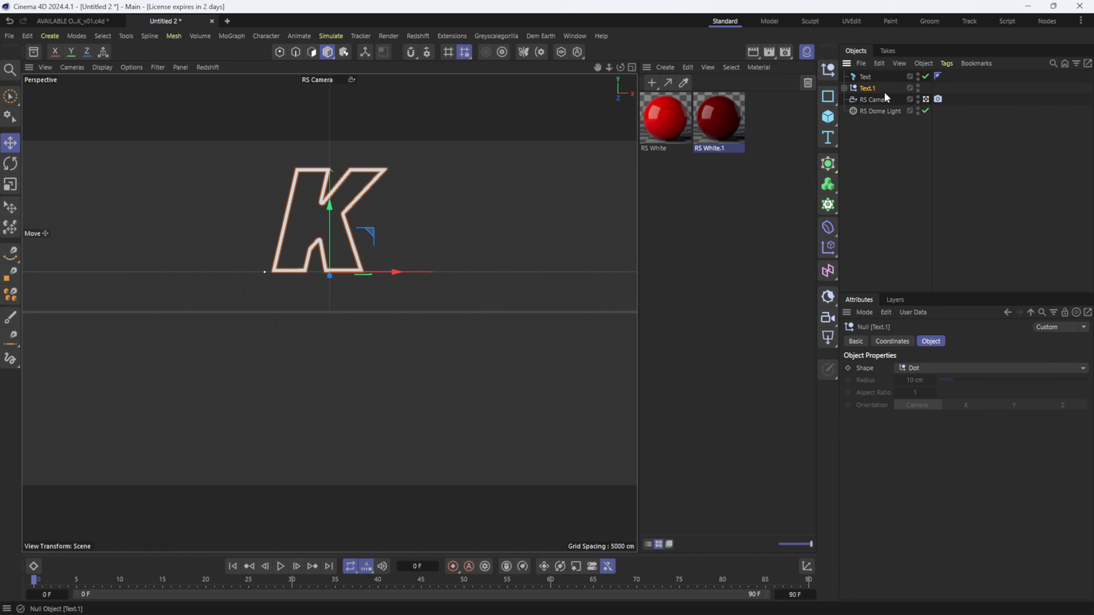
- Take the K extrude out of the converted copy's hierarchy and delete the leftover nulls
left_click(844, 88)
left_click(850, 99)
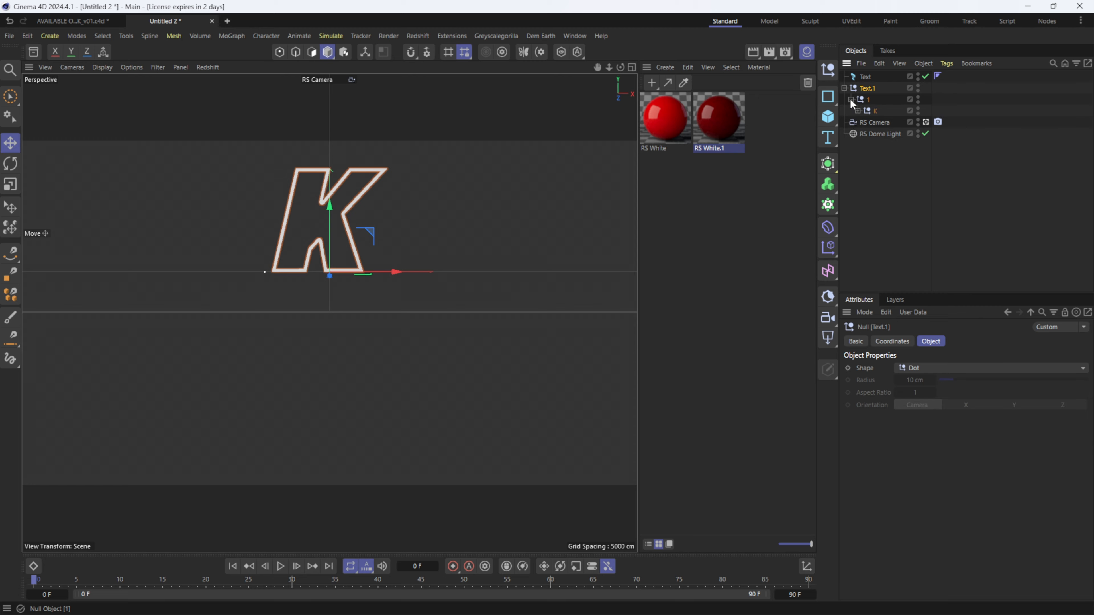
left_click(858, 111)
left_click(881, 122)
left_click(864, 122)
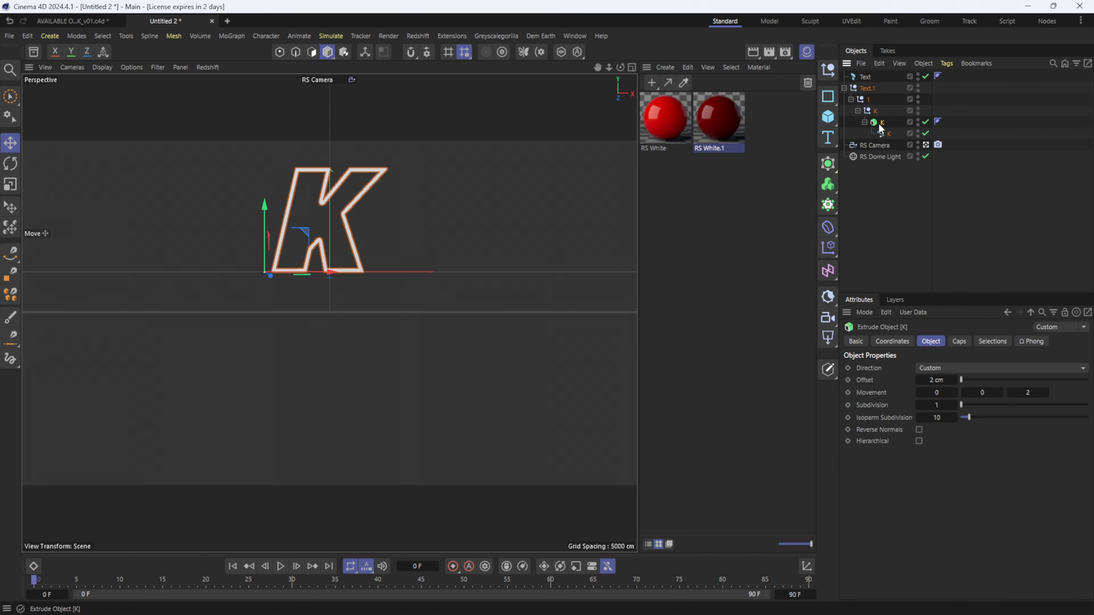
left_click_drag(881, 122, 882, 164)
left_click(870, 87)
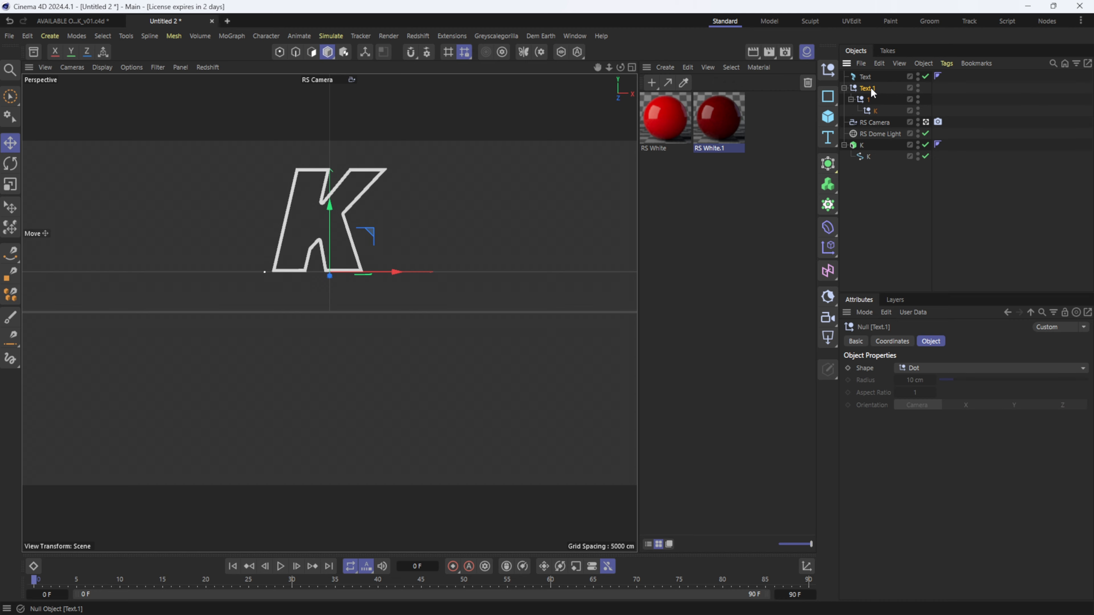
key("Delete")
- Set the K extrude's offset to 85 cm
left_click(862, 111)
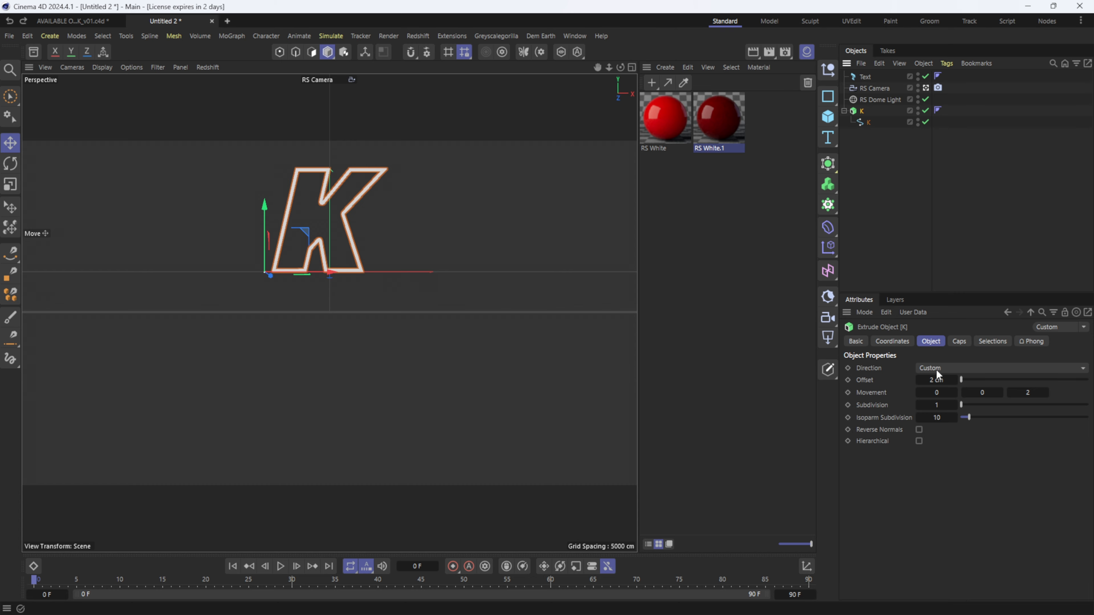
double_click(935, 379)
type("65")
key("Return")
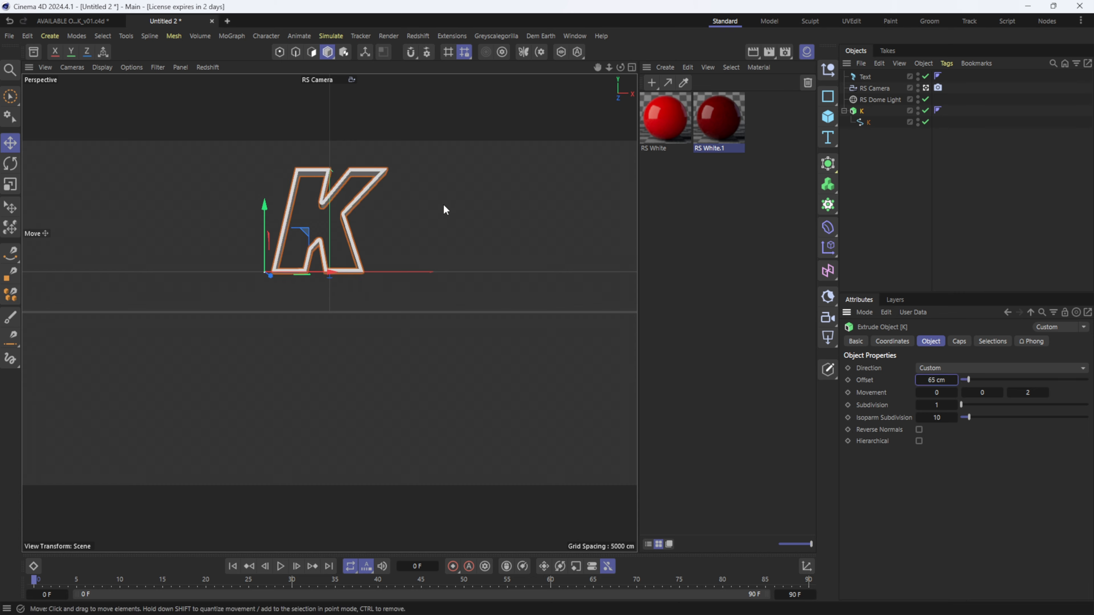
double_click(942, 380)
type("85")
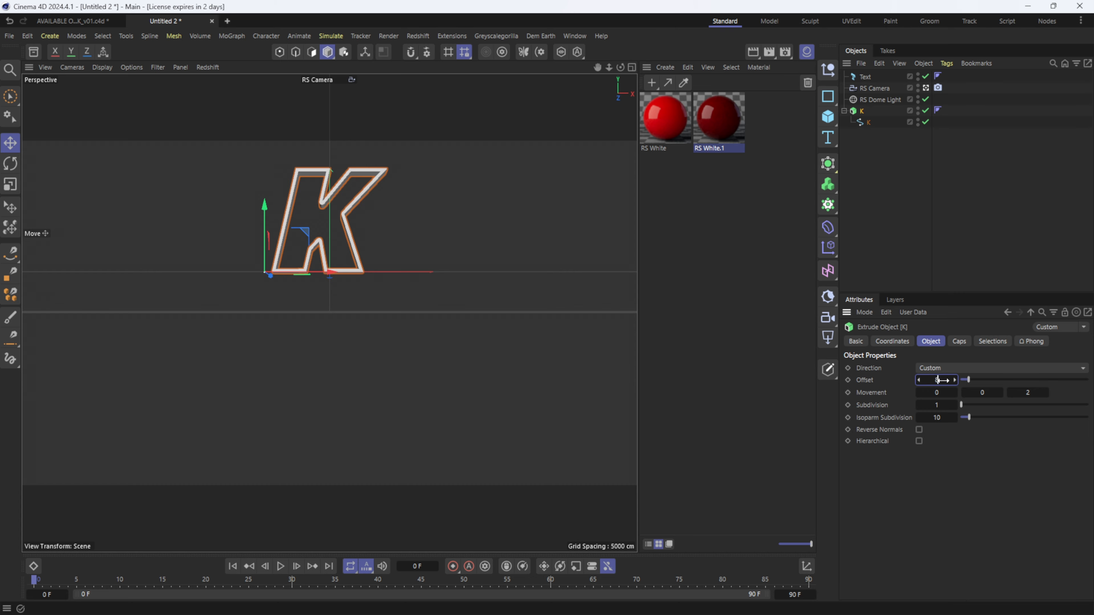
key("Return")
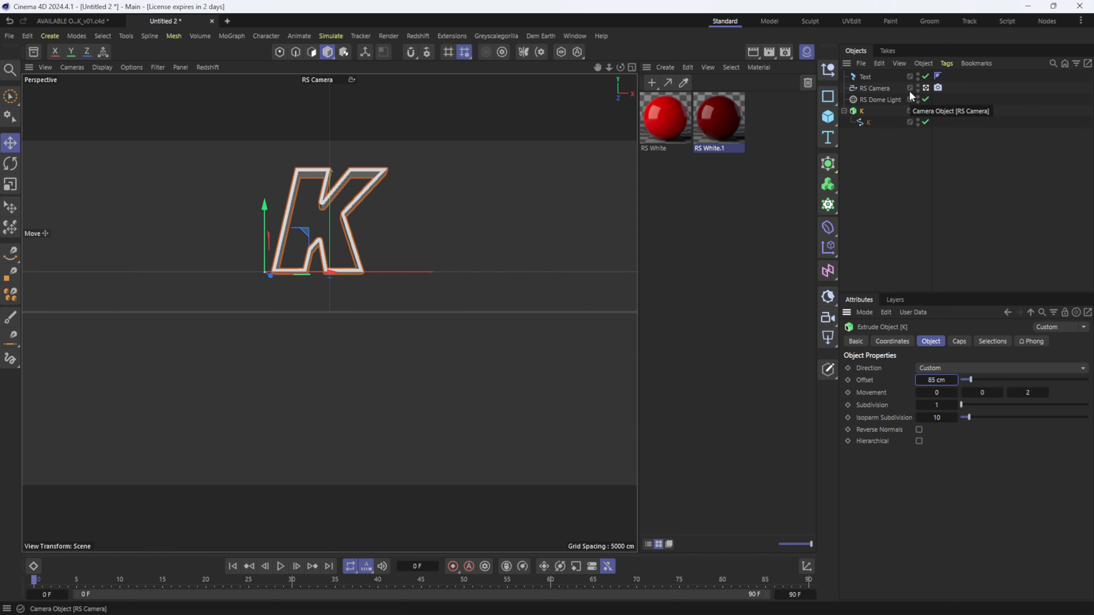
- Hide the original text object and, in the front view, delete the inner outline points from the K spline
left_click(918, 78, "ctrl")
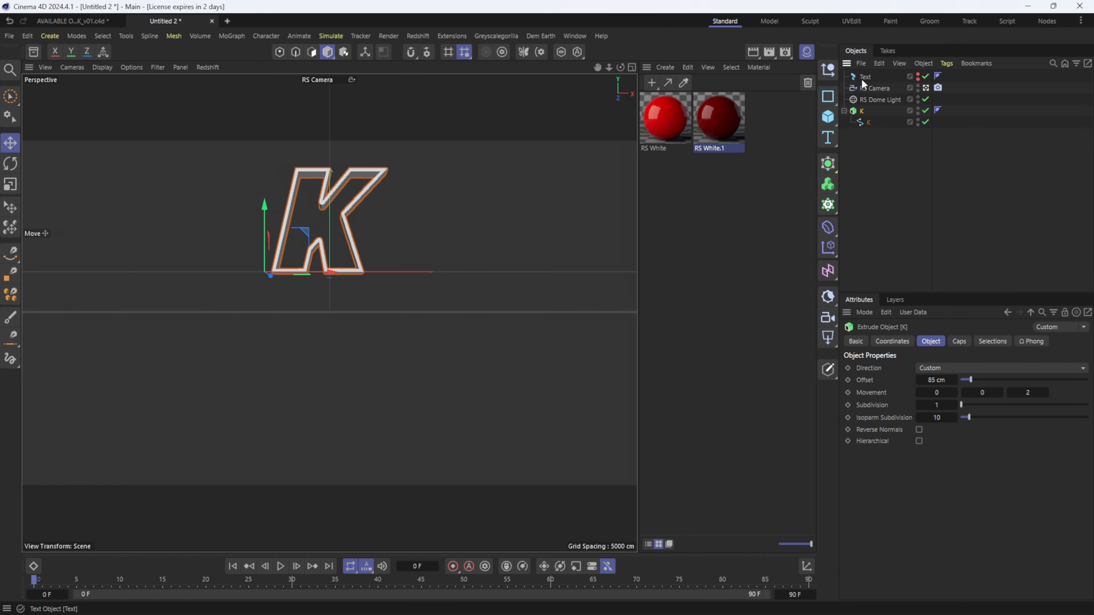
left_click(870, 123)
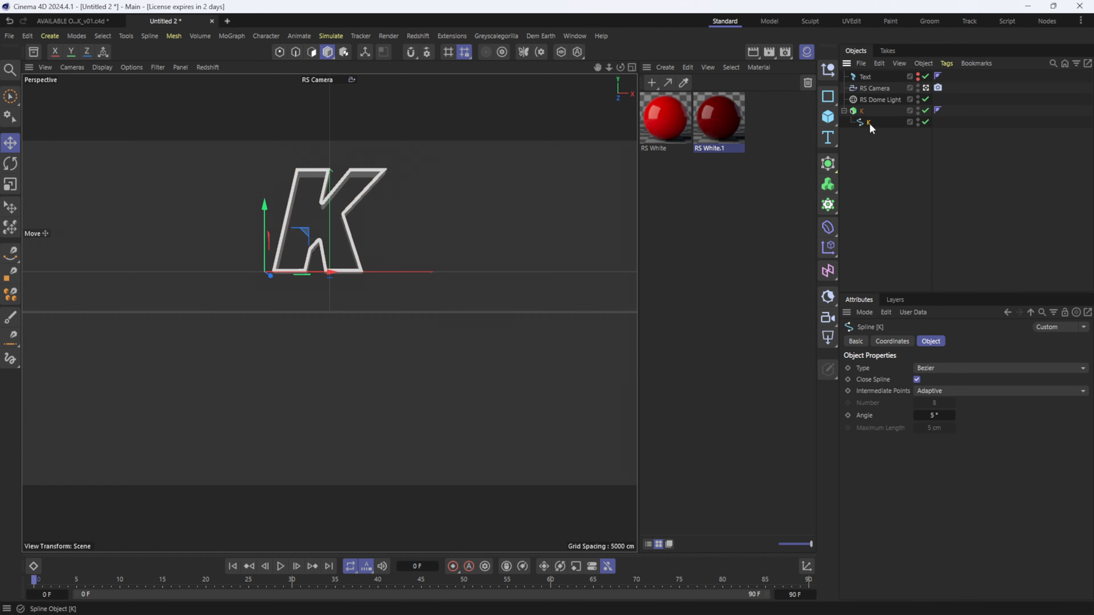
left_click(632, 66)
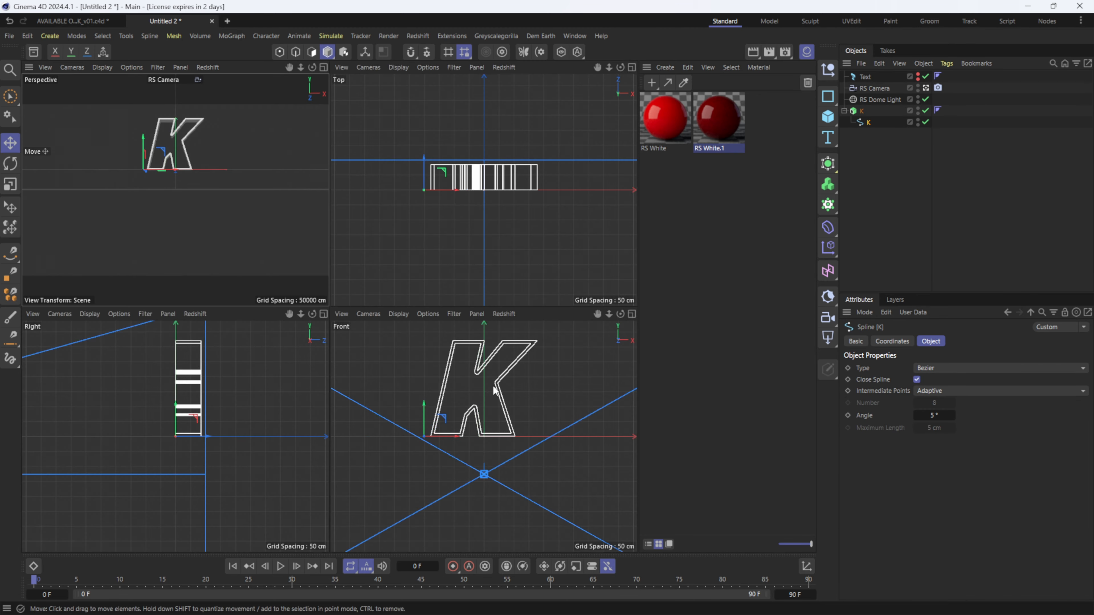
left_click(632, 314)
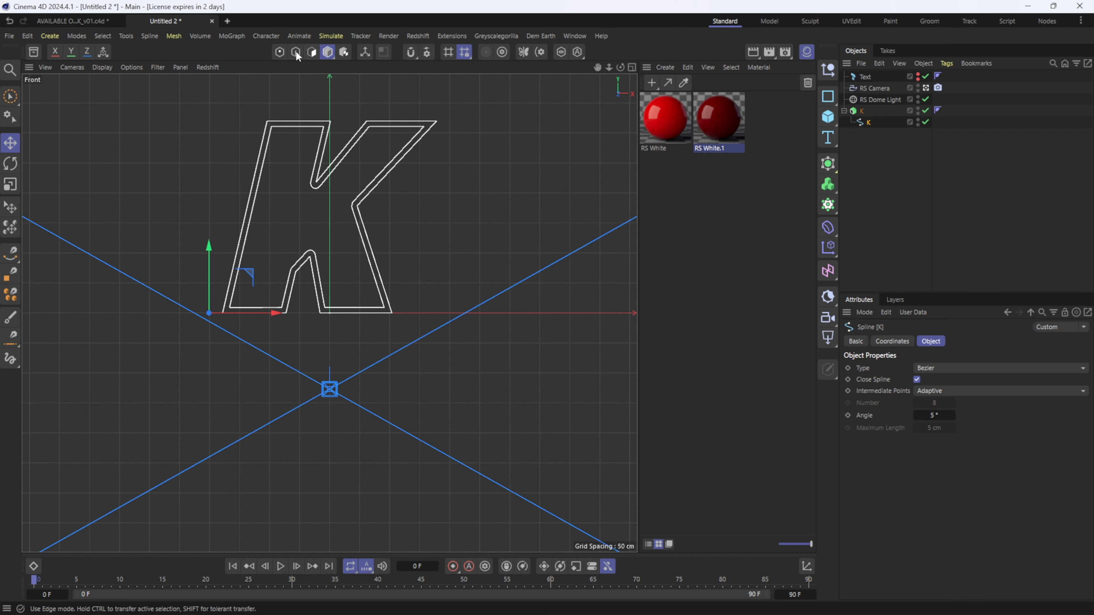
left_click(278, 53)
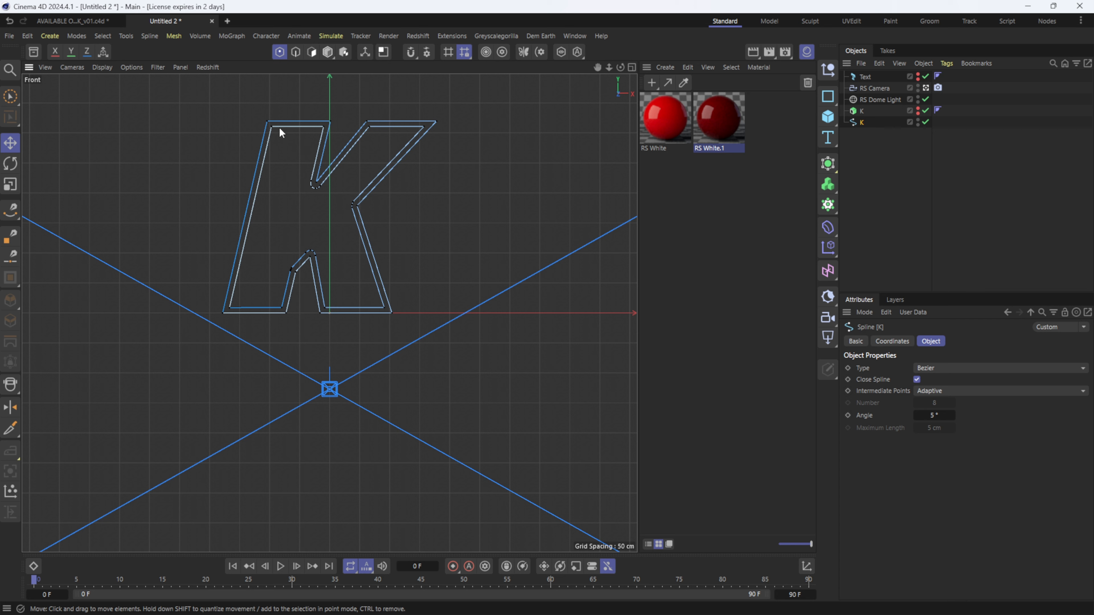
mouse_move(313, 188)
left_mouse_down()
mouse_move(349, 177)
mouse_move(369, 133)
mouse_move(419, 131)
left_mouse_up()
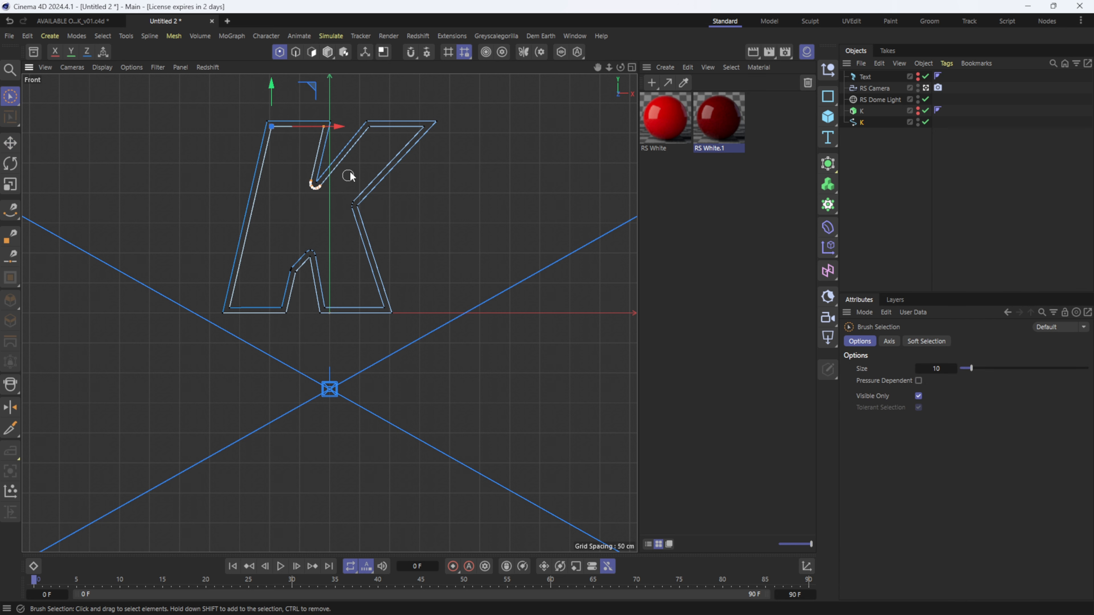
mouse_move(356, 186)
left_mouse_down()
mouse_move(343, 221)
mouse_move(377, 309)
mouse_move(324, 308)
mouse_move(312, 253)
mouse_move(293, 265)
mouse_move(279, 307)
mouse_move(231, 308)
left_mouse_up()
left_click(278, 288)
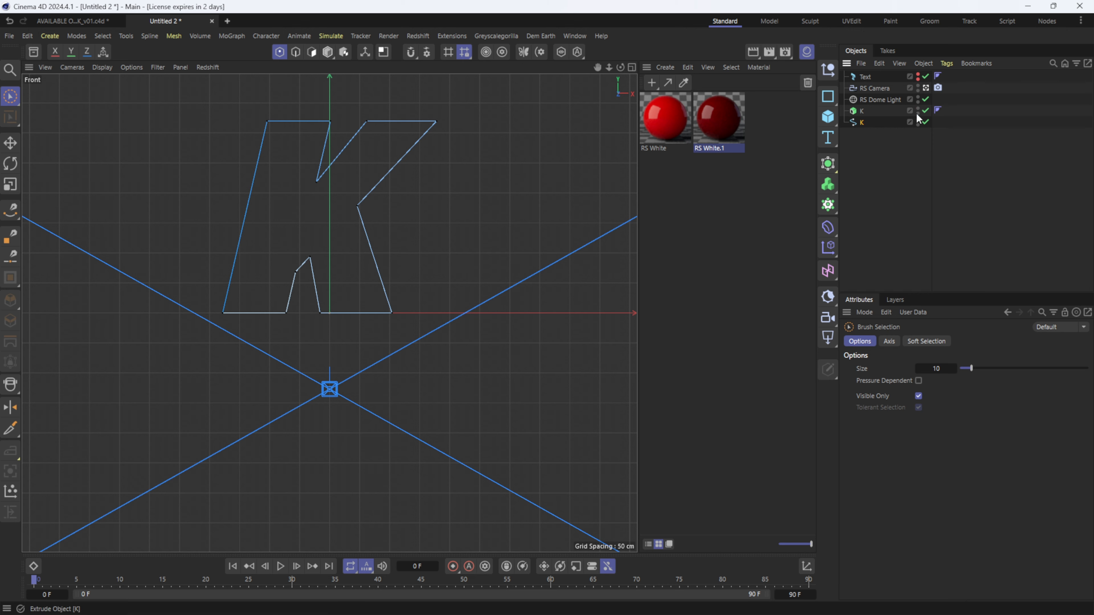
- Place the edited K spline back under the K extrude and return to the perspective view
left_click_drag(863, 125, 866, 111)
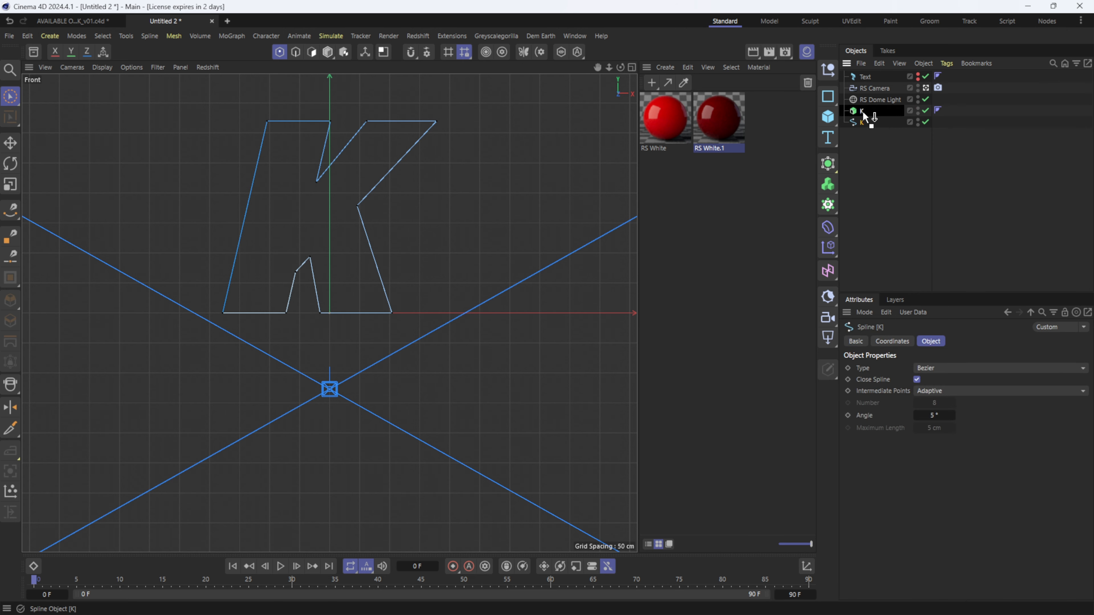
left_click(632, 67)
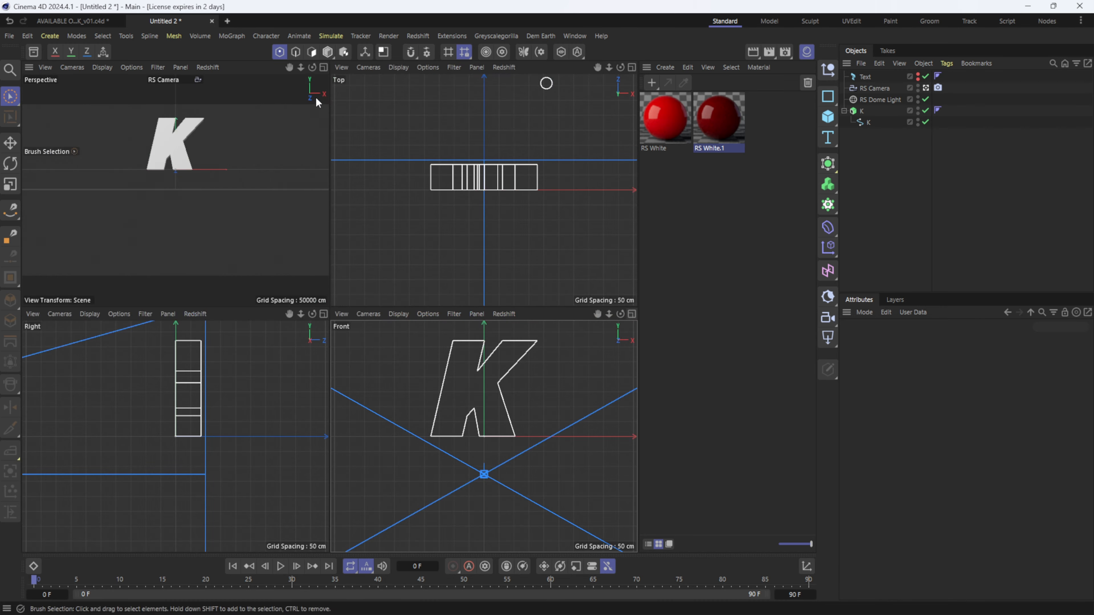
left_click(323, 69)
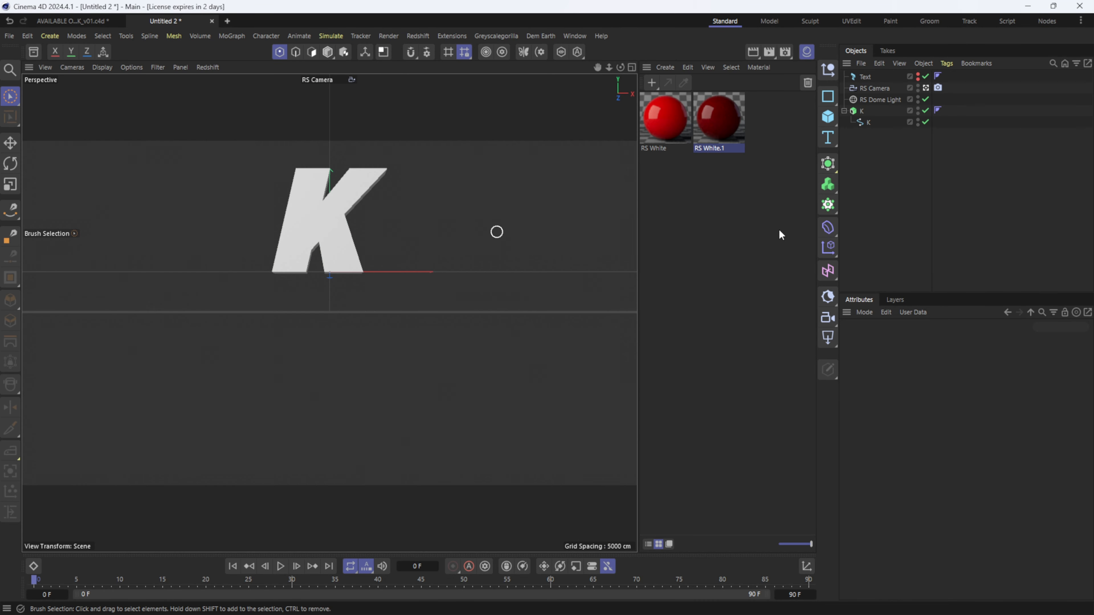
- Leave the RS Camera view and move the outlined text in front of the solid K, to about -3.17 cm in Z
left_click(865, 76)
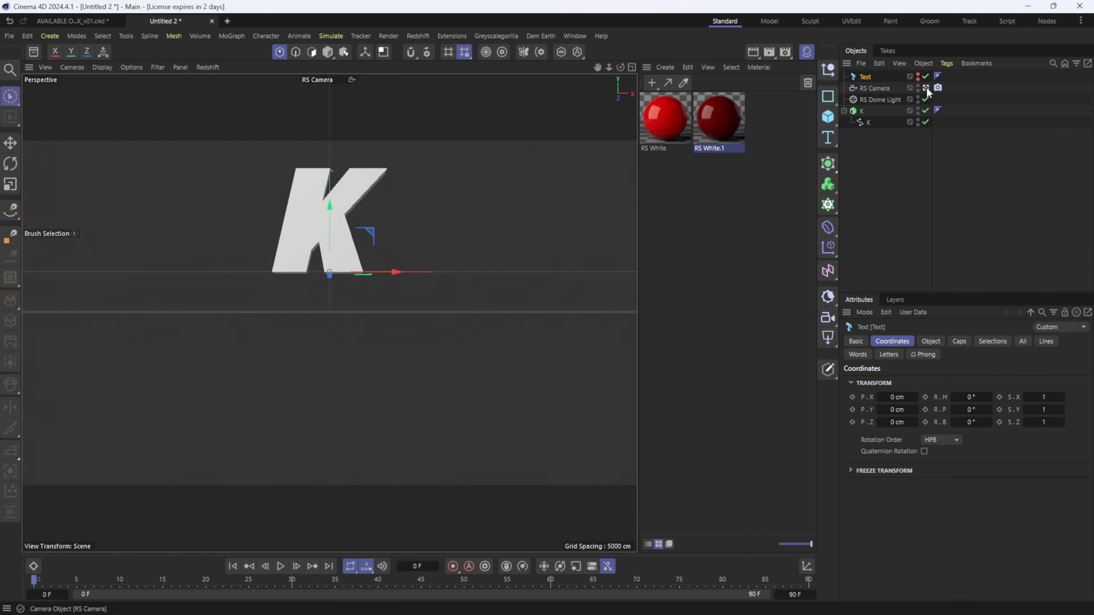
left_click(926, 88)
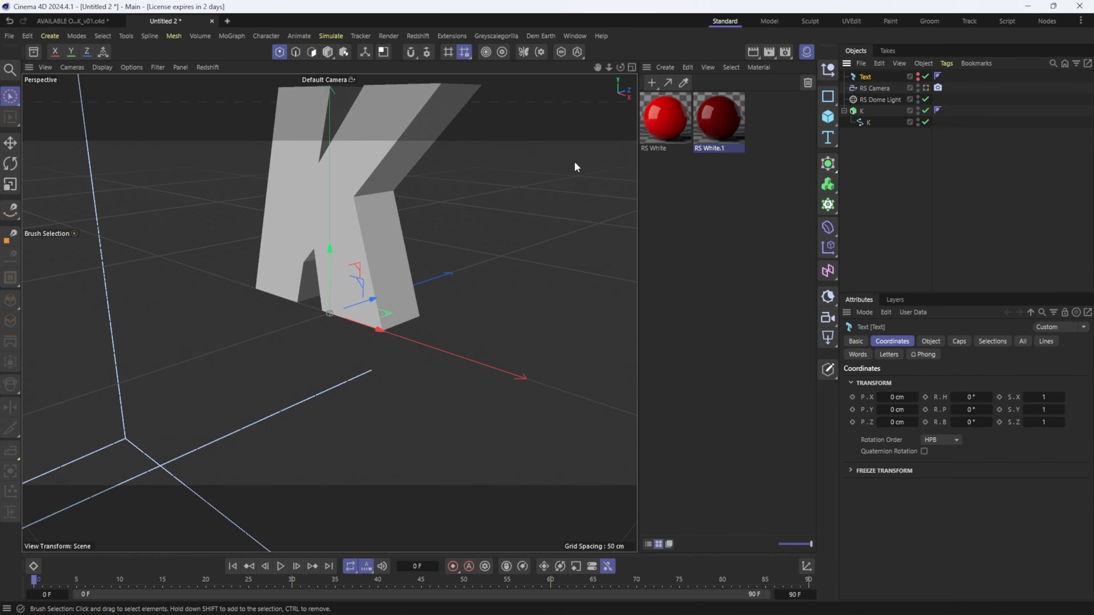
middle_click_drag(411, 244, 378, 313, "alt")
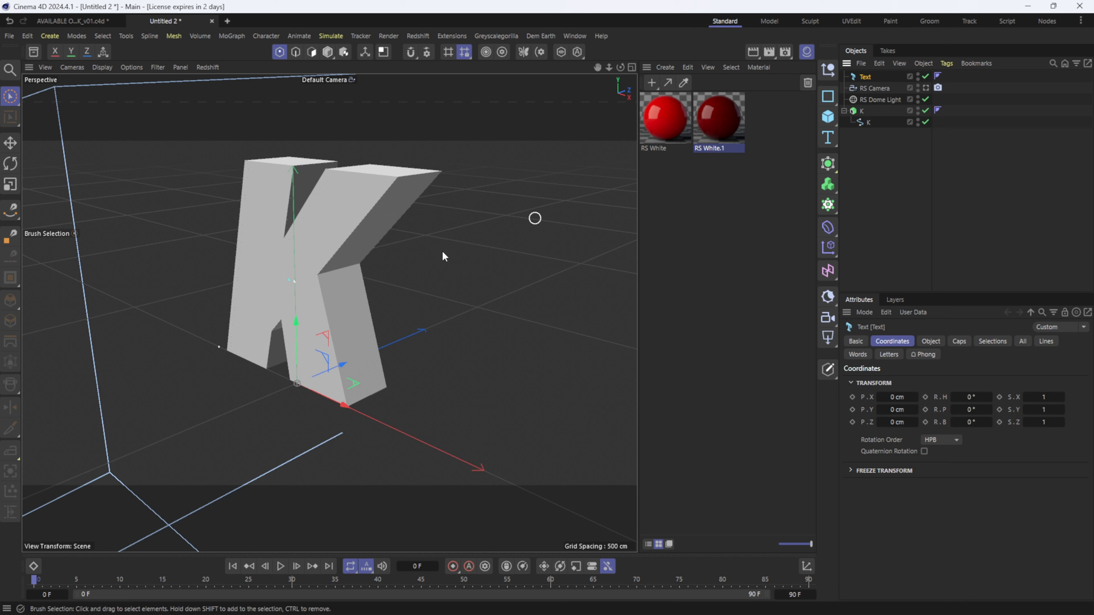
mouse_move(333, 369)
left_mouse_down()
mouse_move(324, 371)
mouse_move(342, 366)
left_mouse_up()
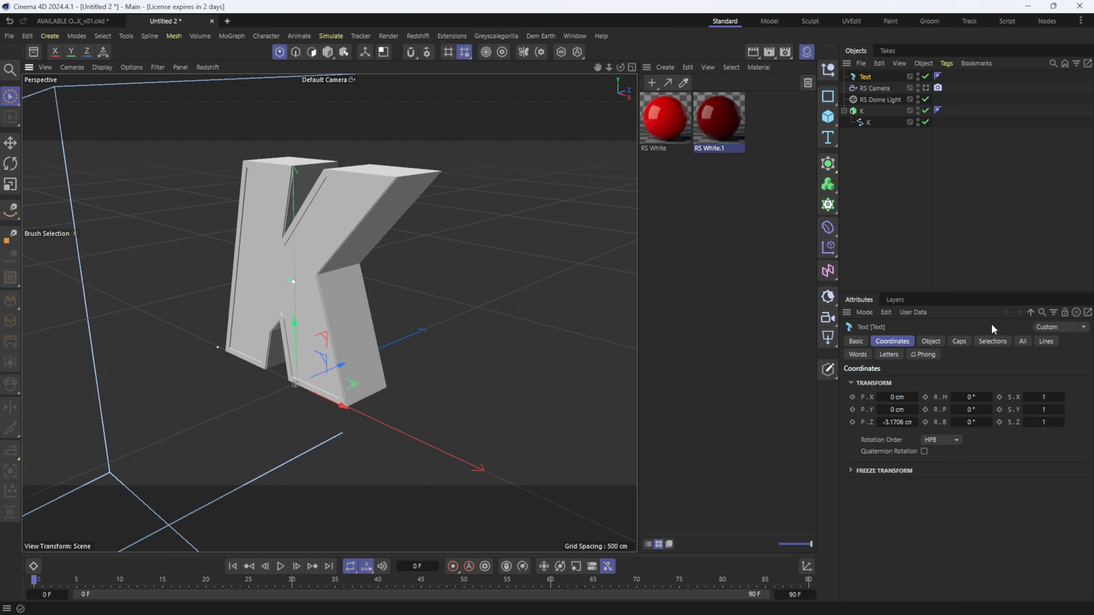
- Apply the Basic Rounding bevel preset to the outlined text's caps and set its Z position to 0 cm
left_click(955, 343)
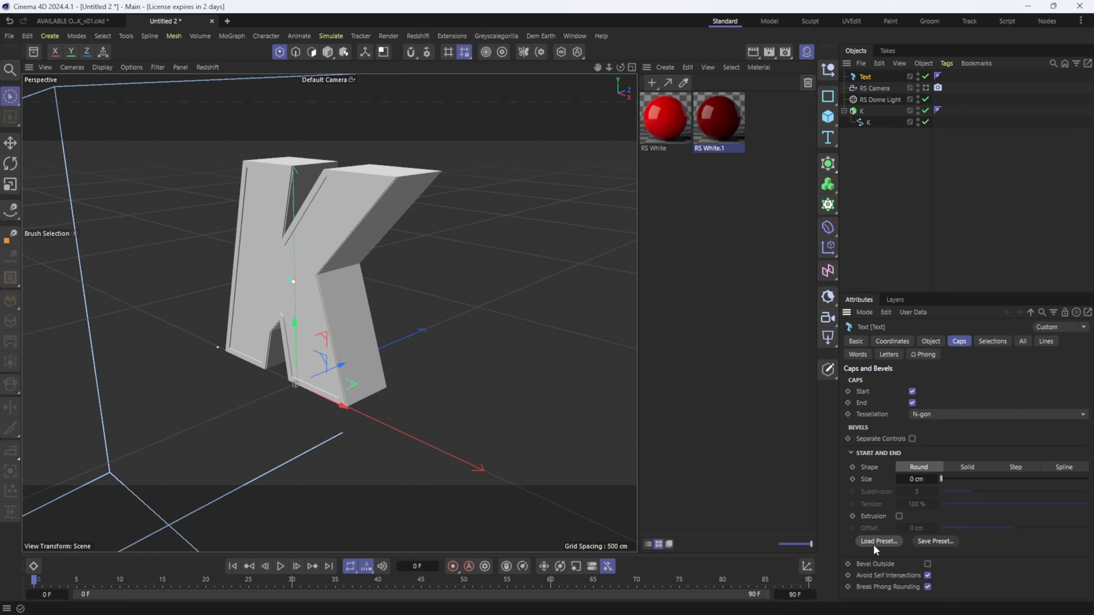
left_click_drag(943, 292, 944, 184)
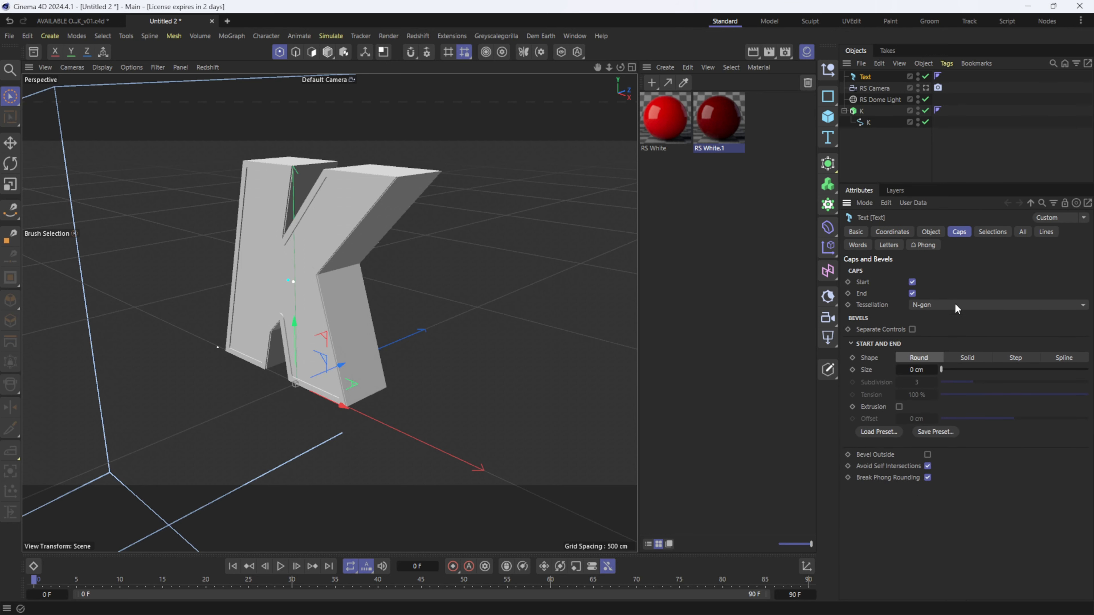
left_click(882, 433)
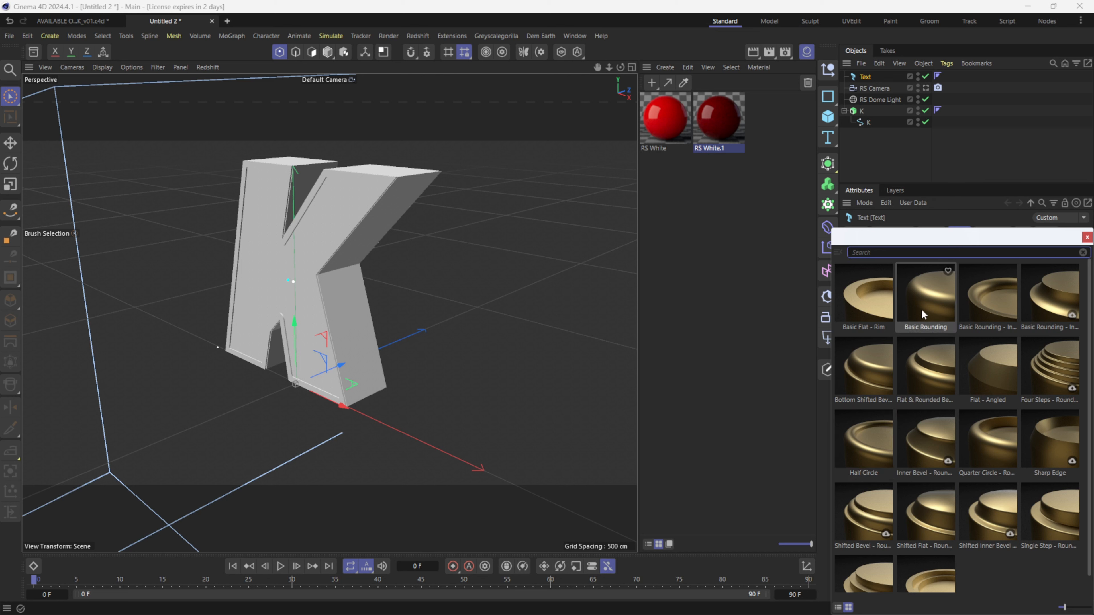
left_click(926, 307)
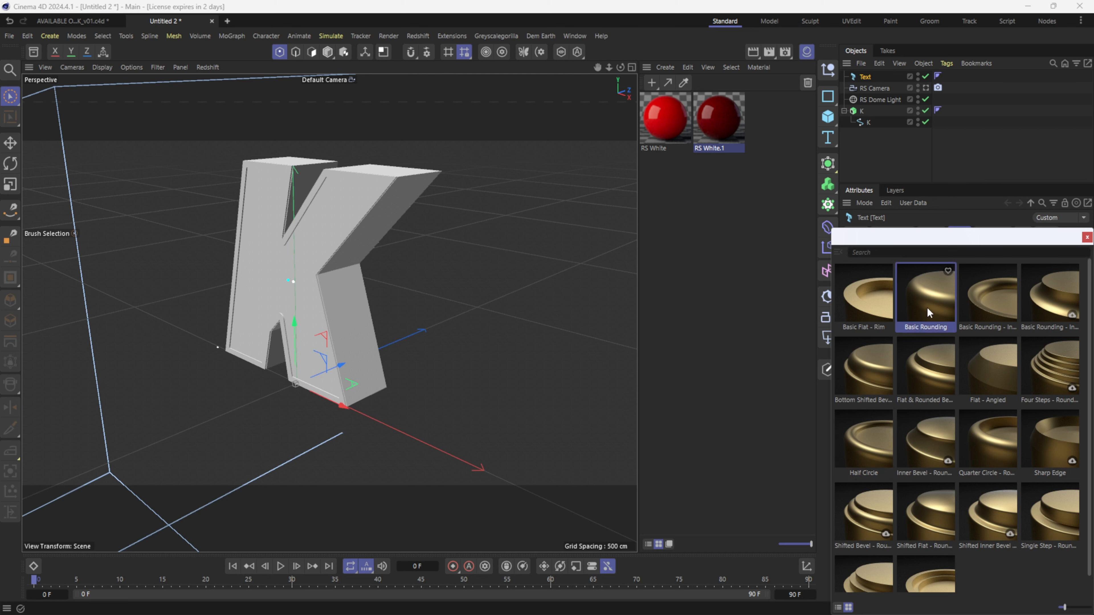
double_click(926, 307)
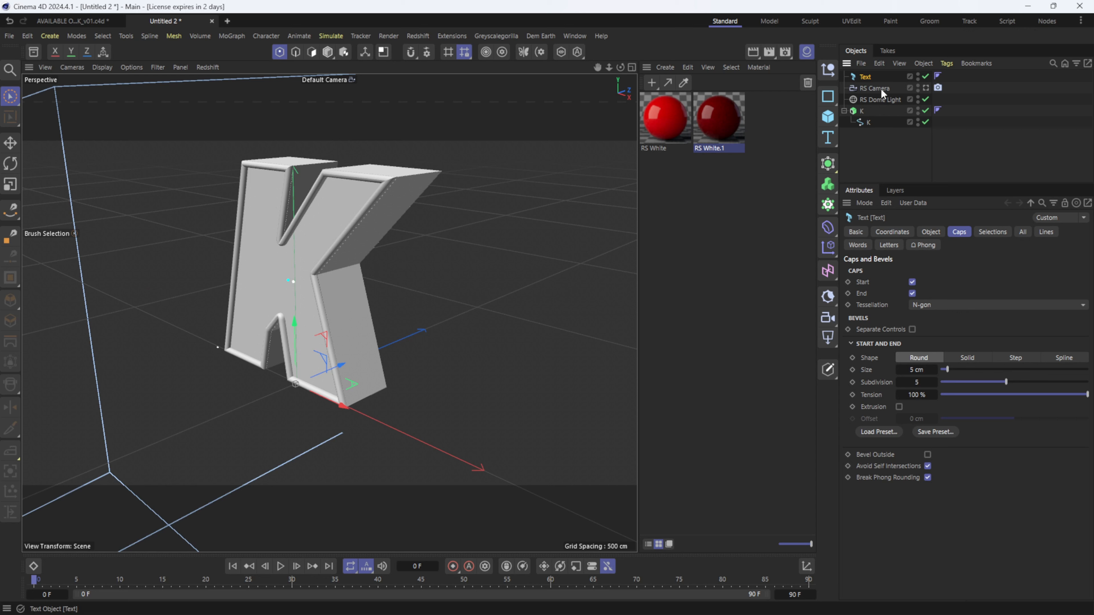
left_click(890, 233)
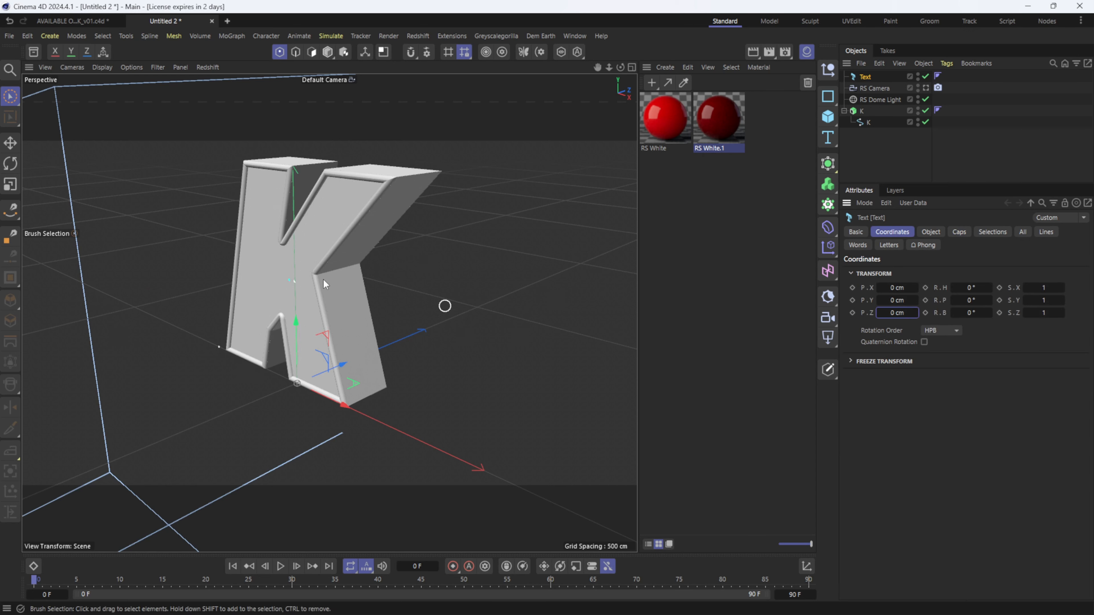
left_click_drag(397, 229, 377, 240, "alt")
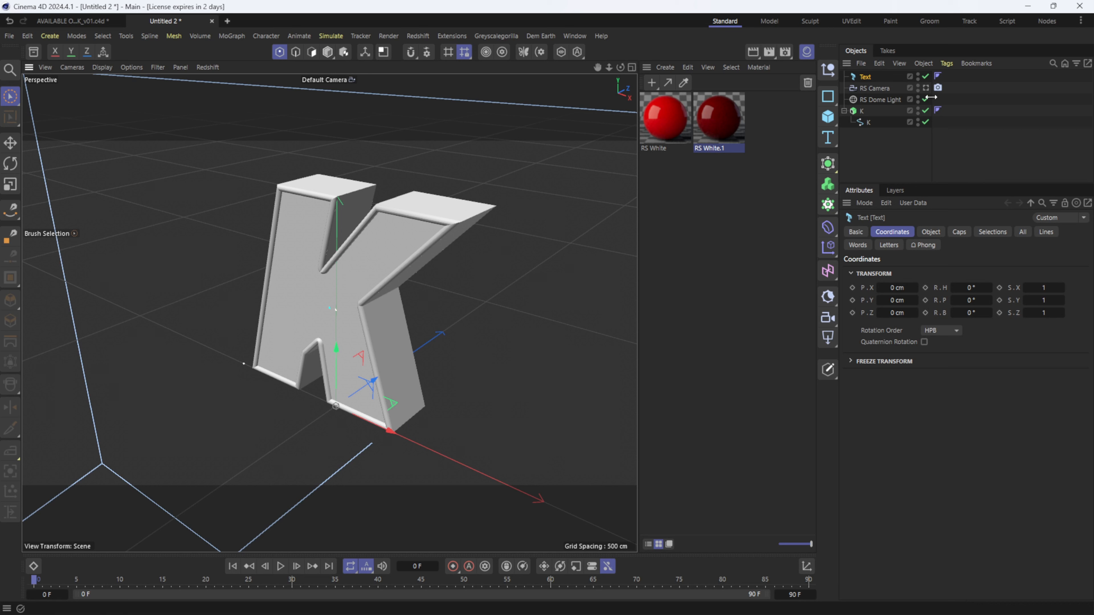
- Assign the bright red RS White material to the outlined text and the dark red RS White.1 material to the K extrude
left_click(665, 124)
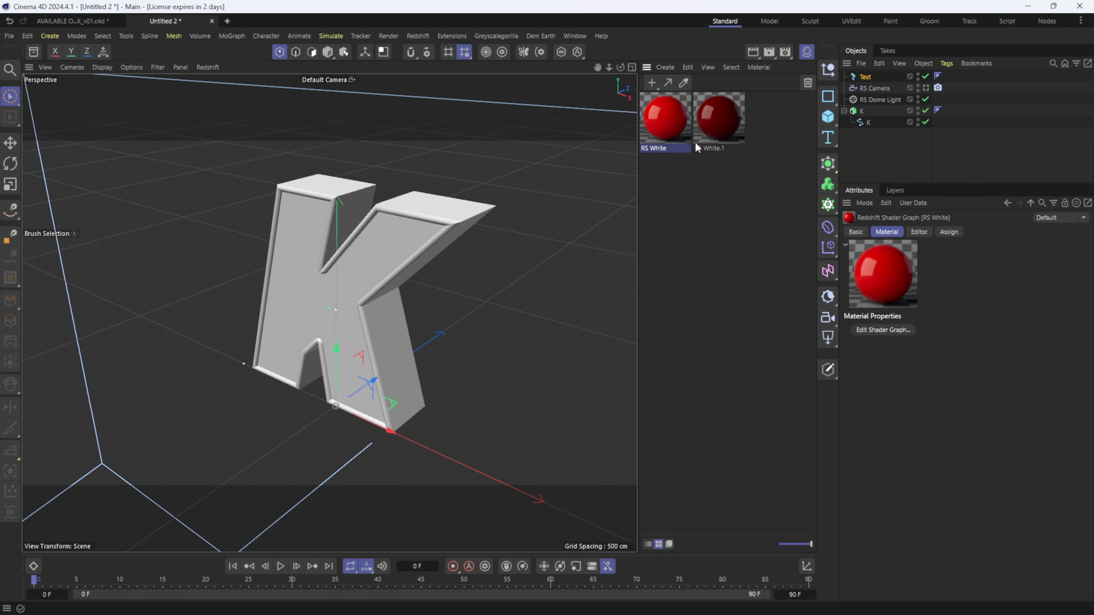
left_click_drag(660, 120, 868, 80)
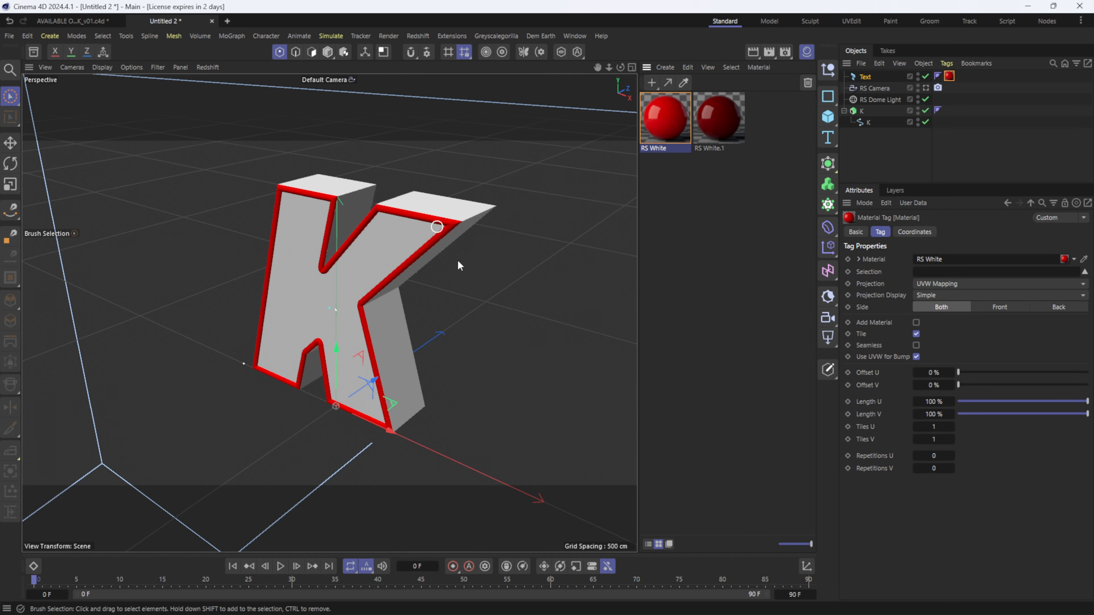
left_click(721, 124)
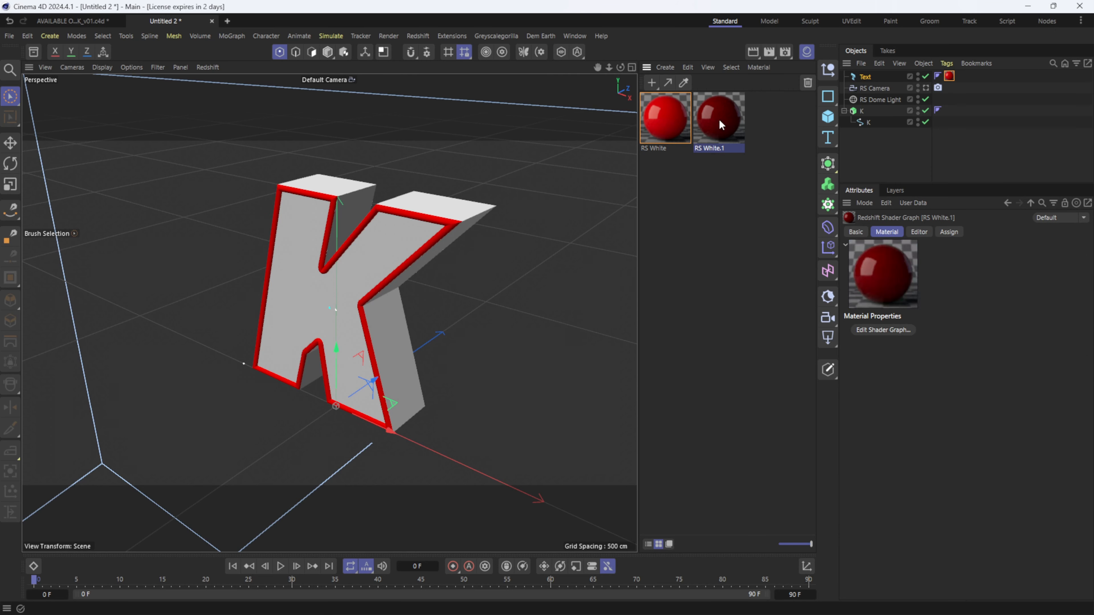
left_click_drag(722, 124, 862, 111)
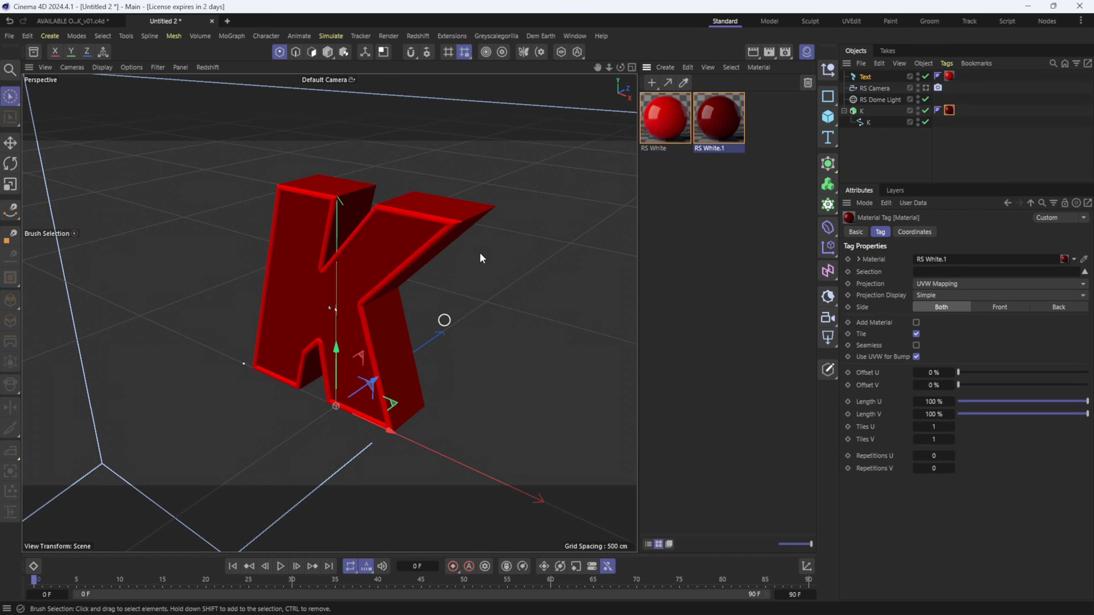
left_click_drag(398, 261, 445, 318, "alt")
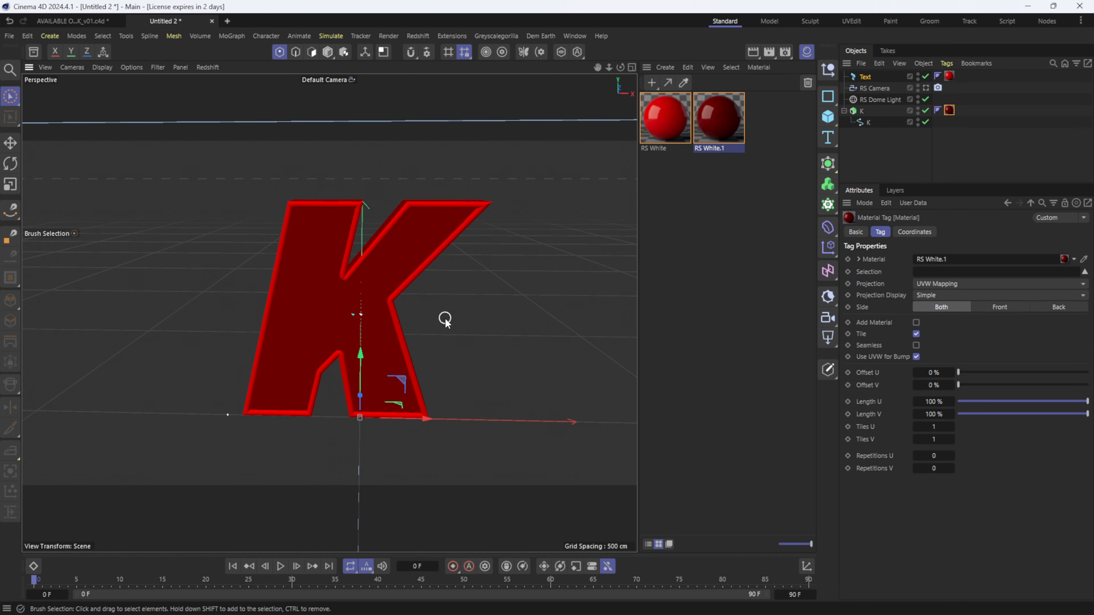
- Add an RS Object tag with object ID override 1 to the outlined text and copy it to the K extrude with ID 2
left_click(866, 77)
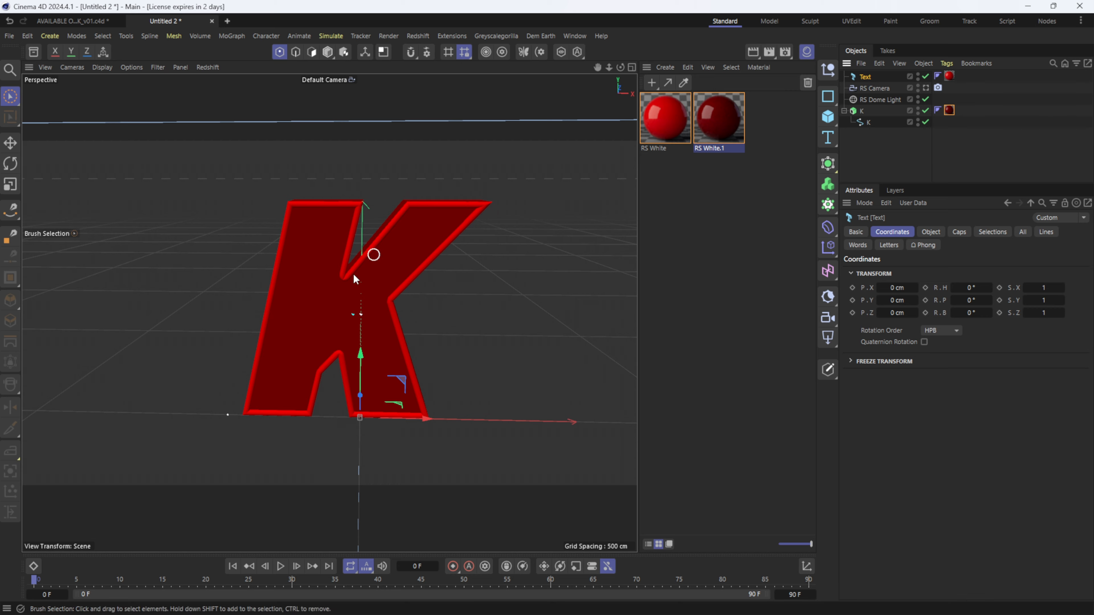
left_click_drag(356, 279, 374, 288, "alt")
left_click(946, 64)
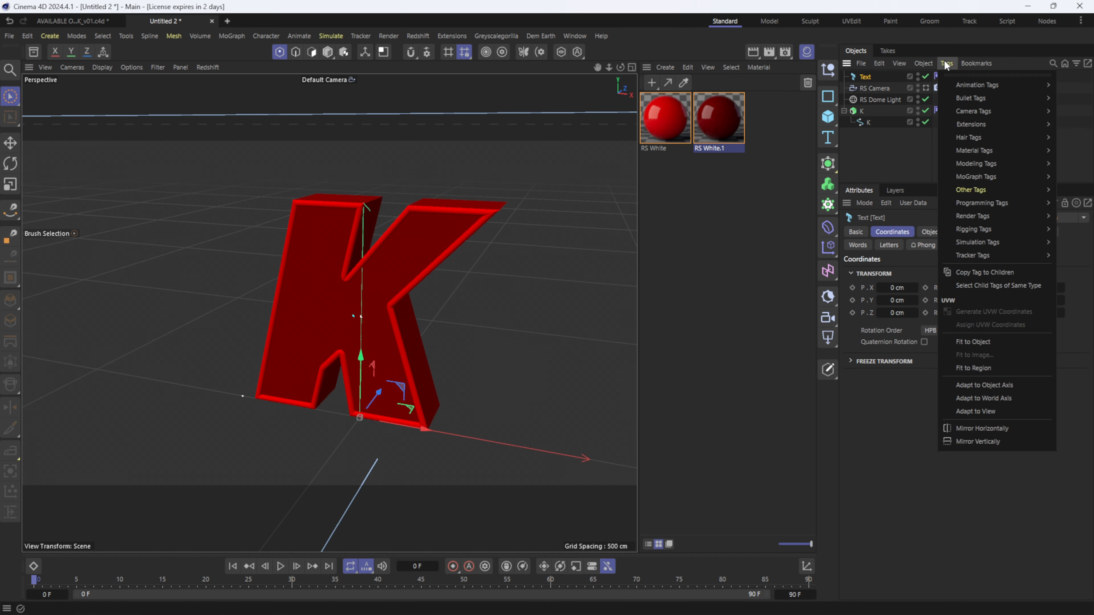
mouse_move(988, 218)
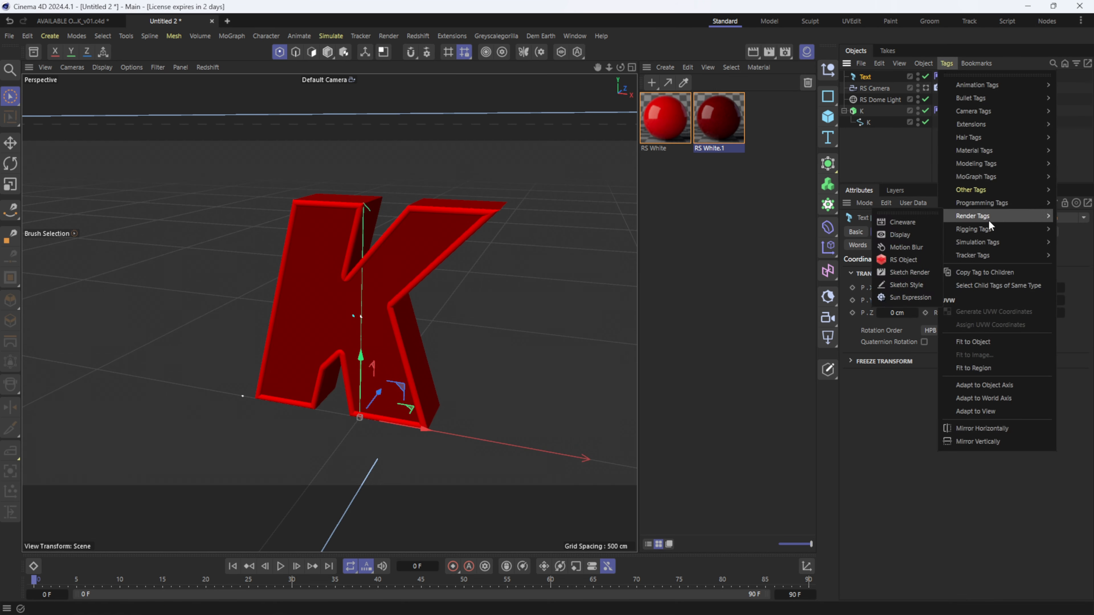
left_click(908, 265)
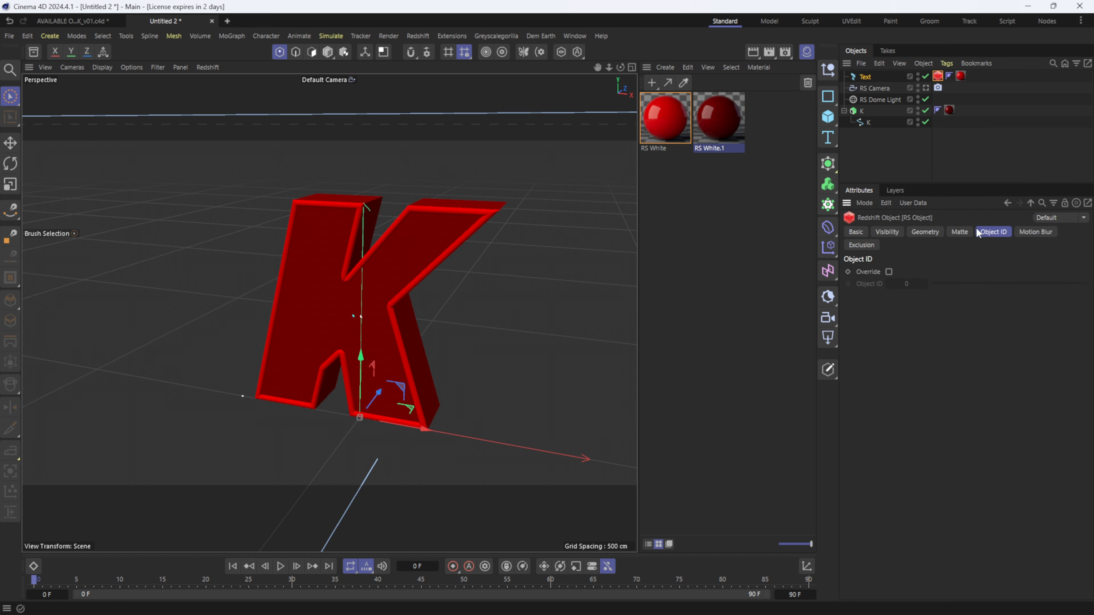
left_click(889, 271)
left_click(915, 285)
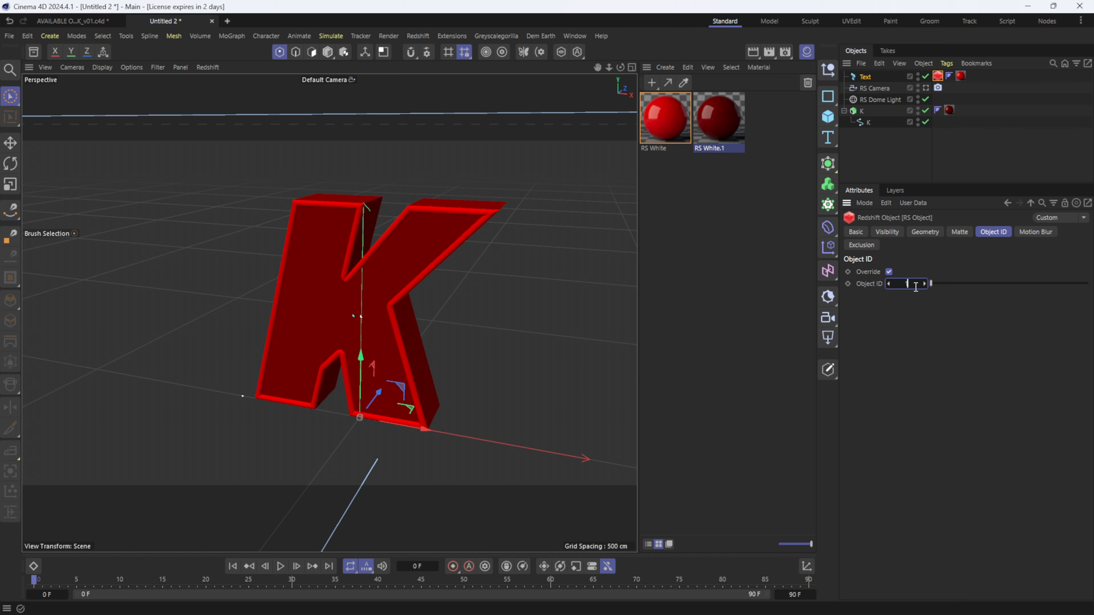
type("1")
key("Return")
left_click_drag(946, 92, 961, 111, "ctrl")
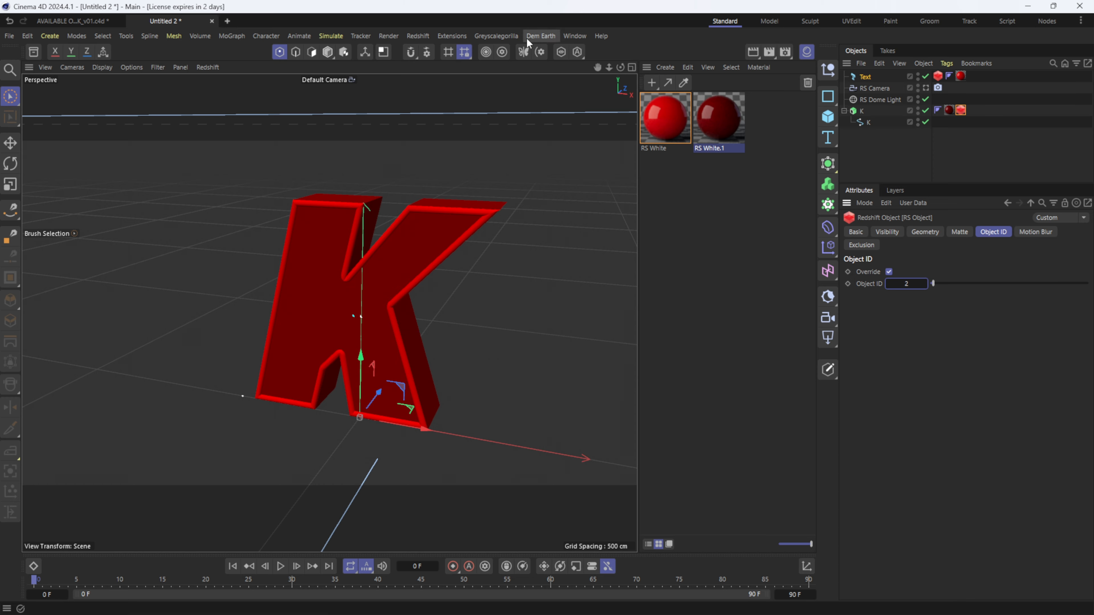
- Add a Puzzle Matte pass to the render setting's AOVs in the RS AOV Manager
left_click(422, 38)
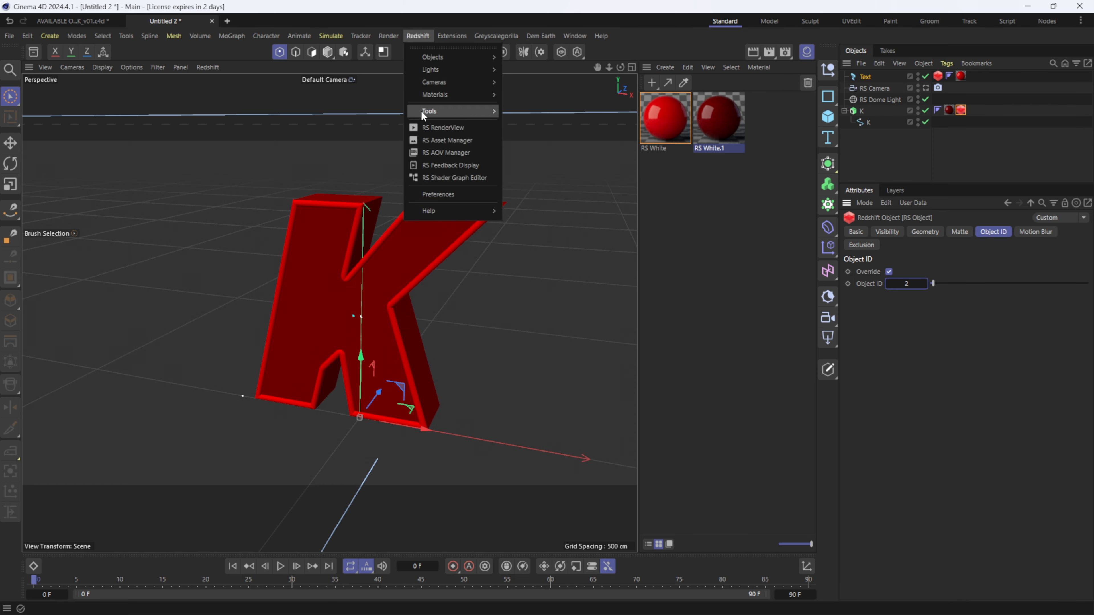
left_click(447, 154)
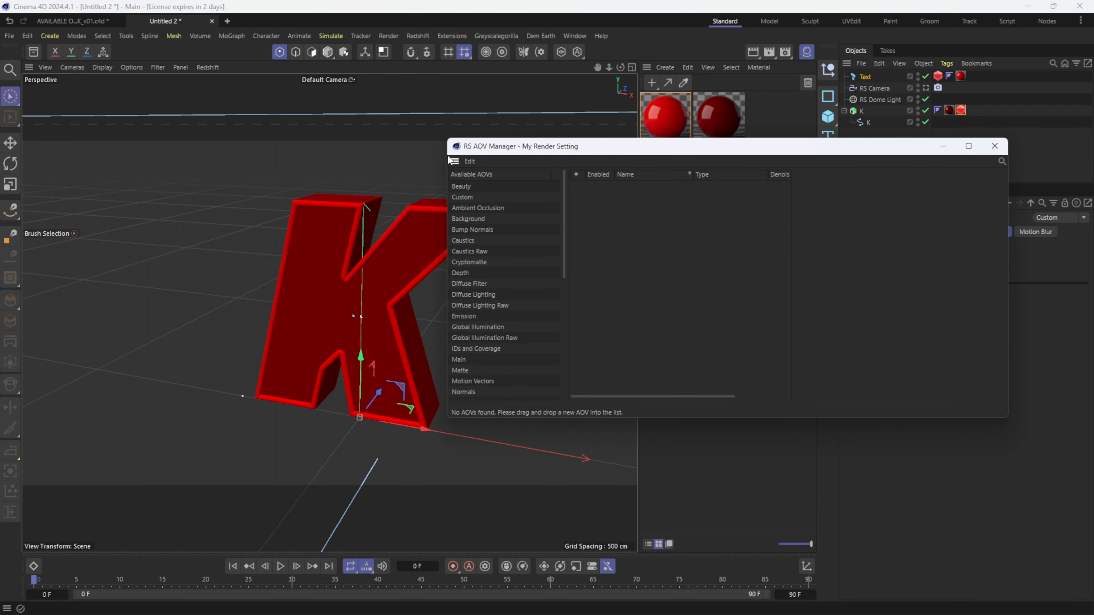
left_click_drag(685, 157, 515, 138)
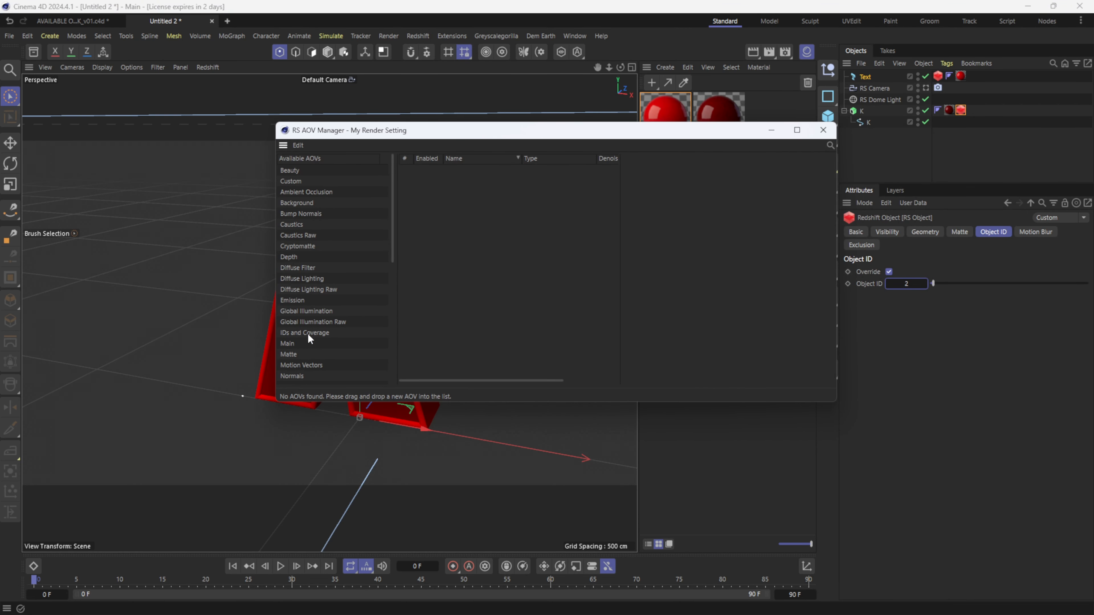
scroll(307, 333, "down", 10)
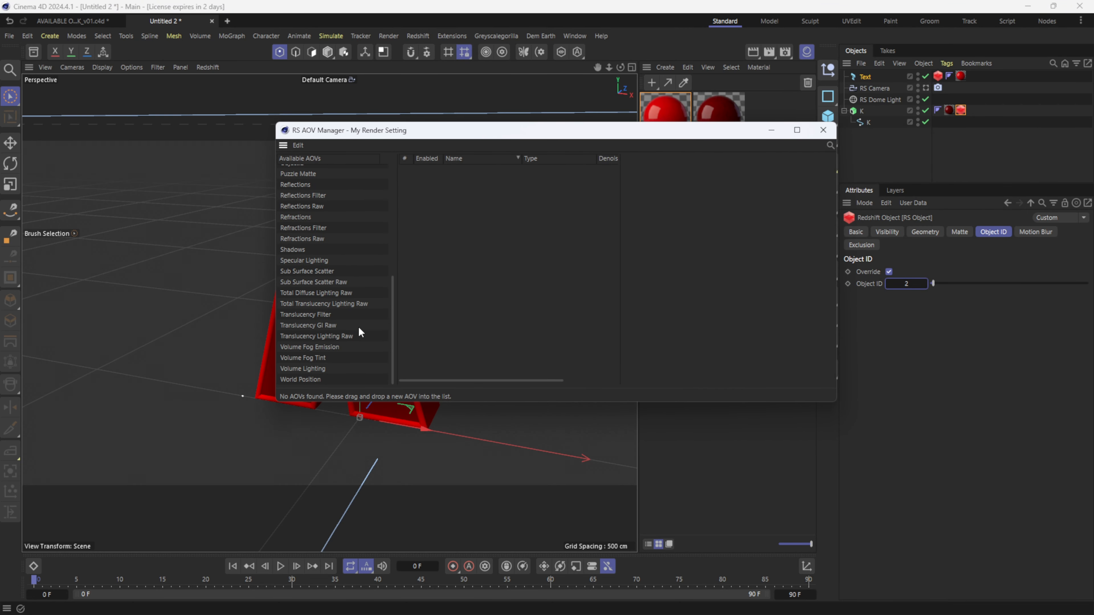
scroll(361, 329, "up", 2)
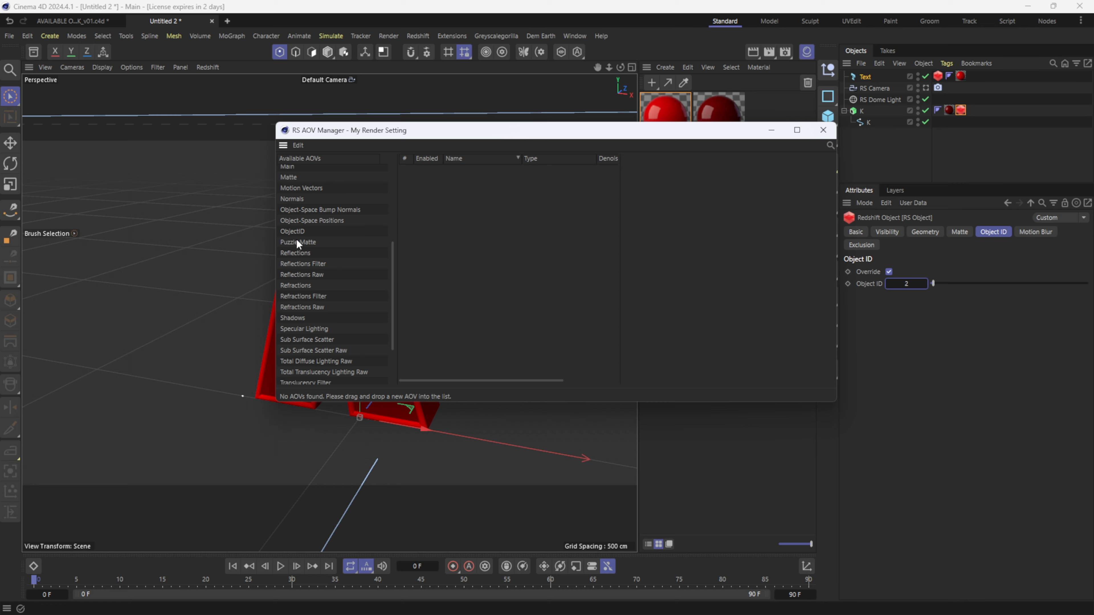
left_click_drag(310, 244, 481, 180)
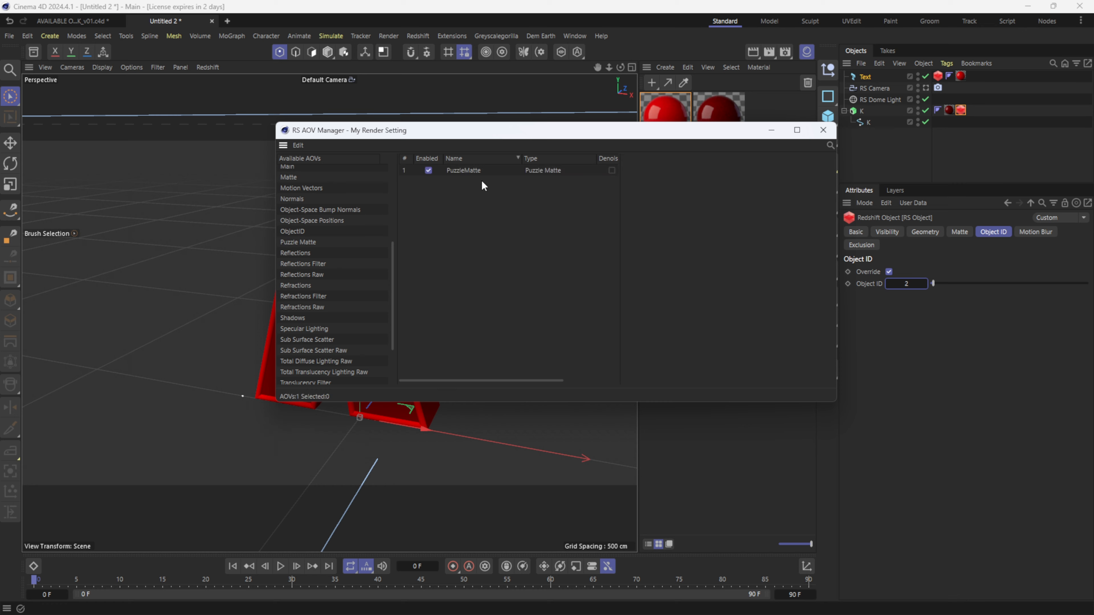
- Set the Puzzle Matte to Object ID mode with red ID 1 and green ID 2, and close the AOV manager
left_click(470, 171)
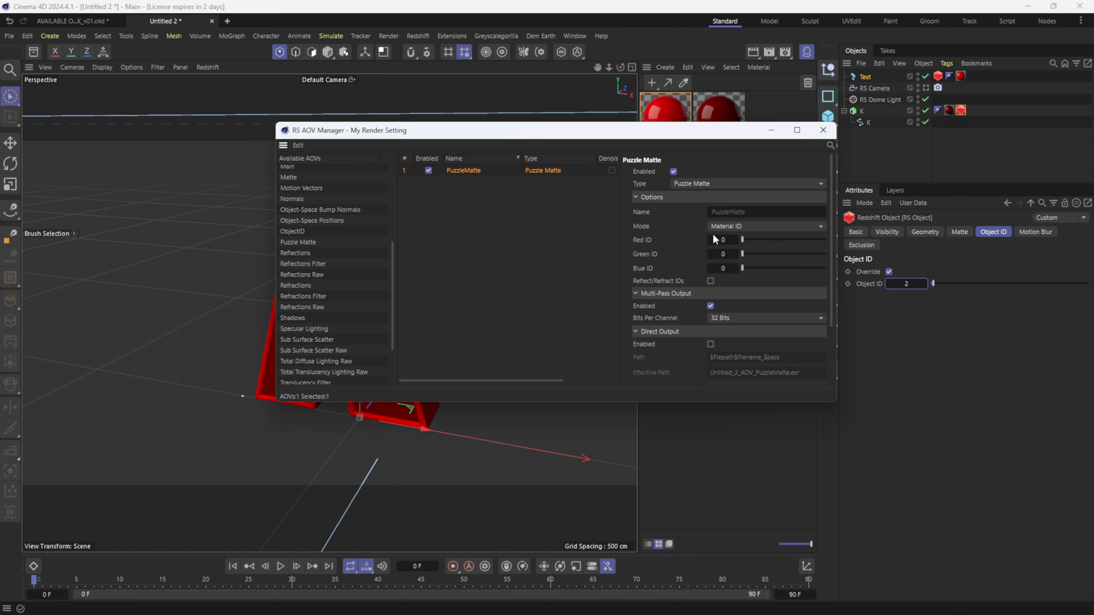
left_click(723, 227)
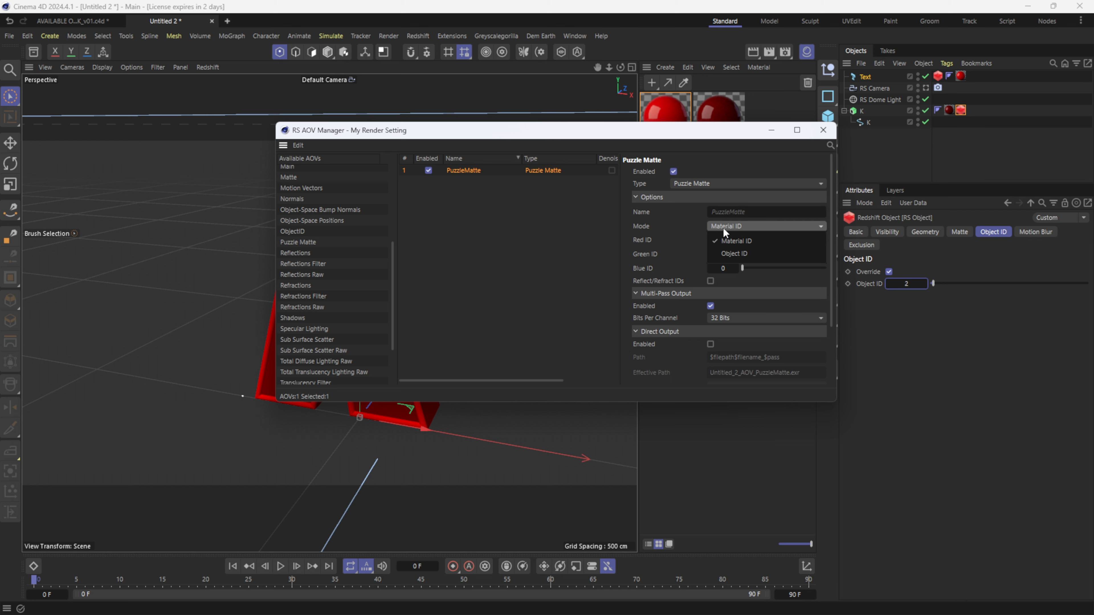
left_click(738, 253)
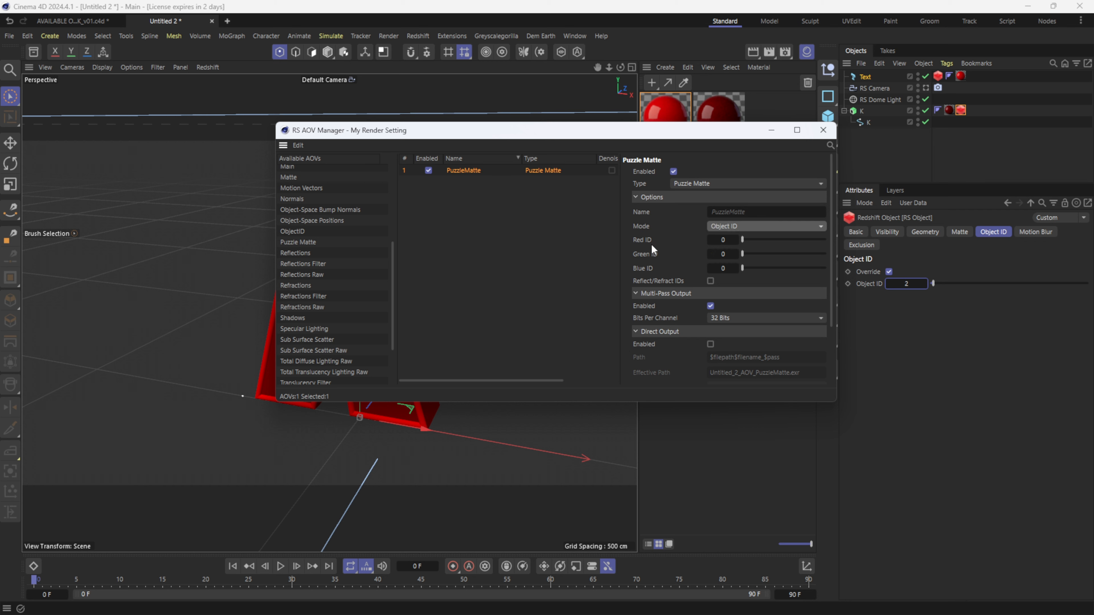
left_click(718, 240)
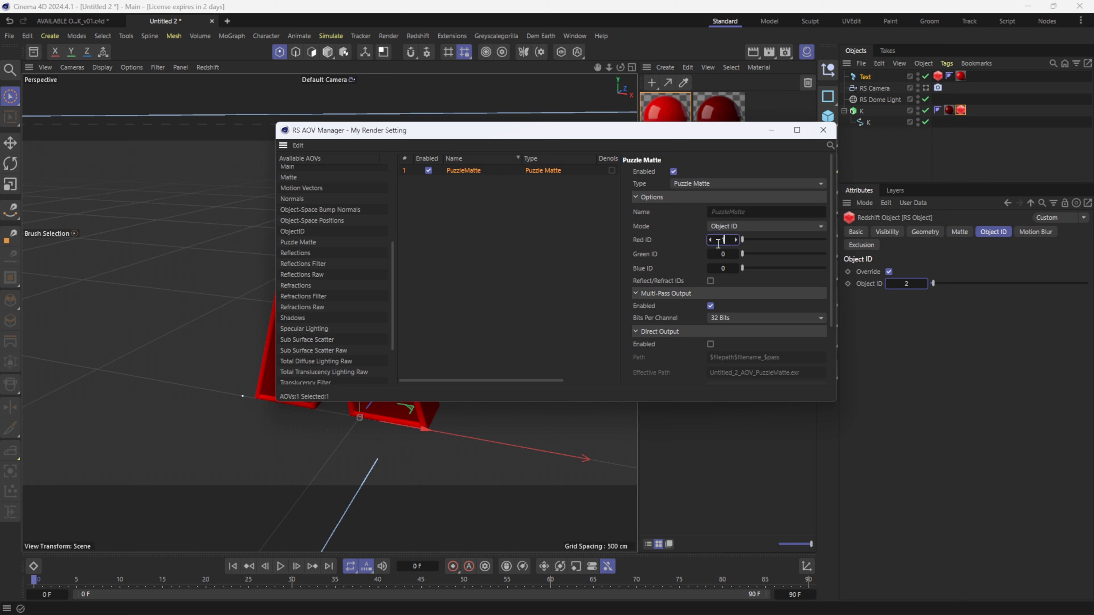
type("1")
left_click(724, 254)
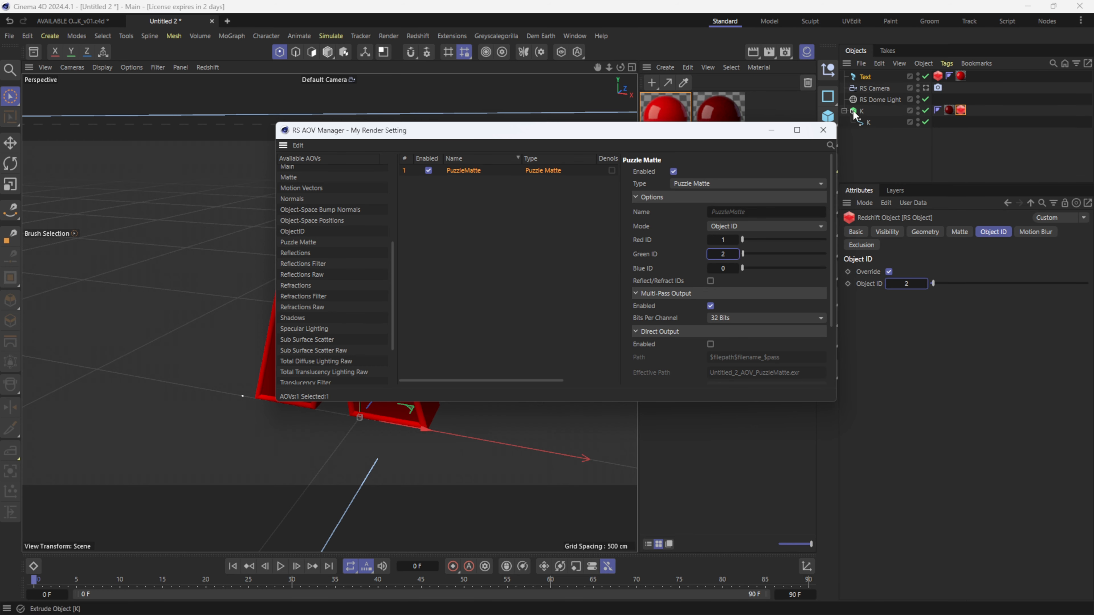
left_click(823, 130)
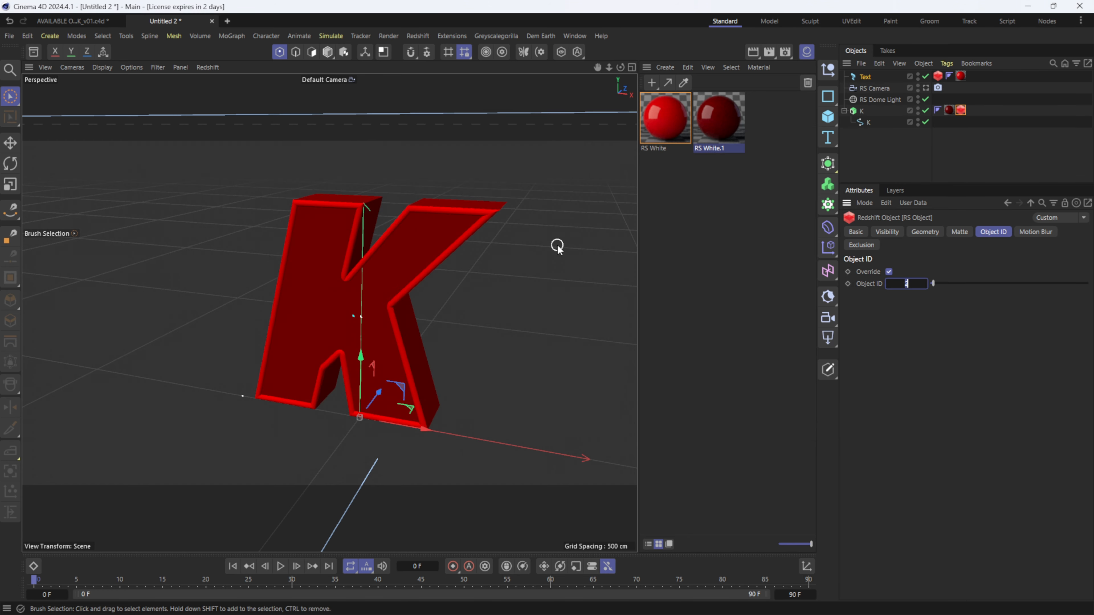
- Look through the RS Camera and start an interactive render of the K in the Redshift RenderView
left_click(926, 88)
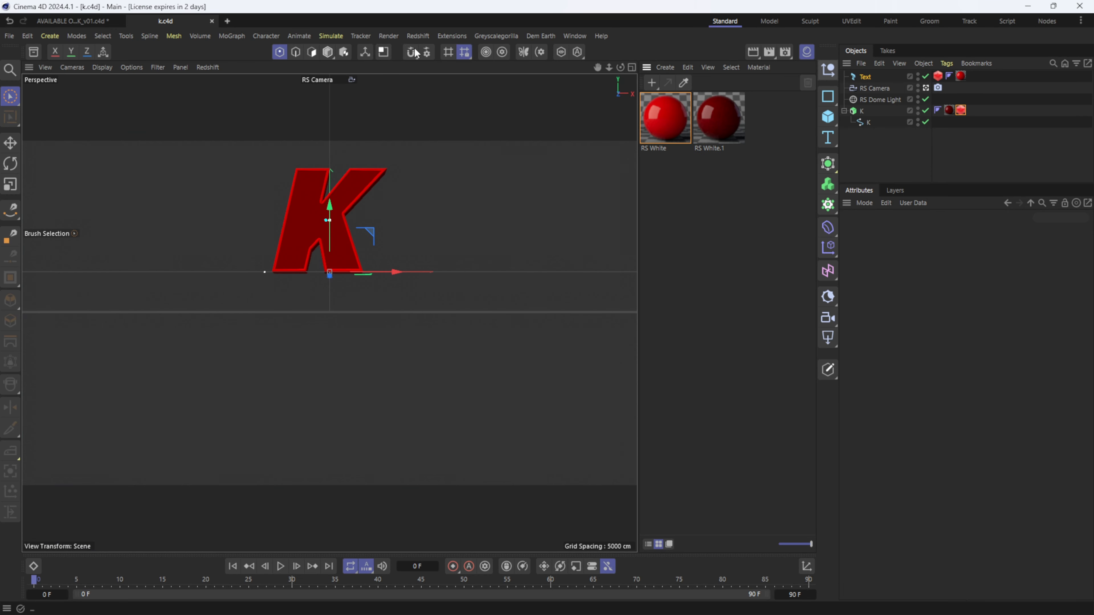
left_click(420, 36)
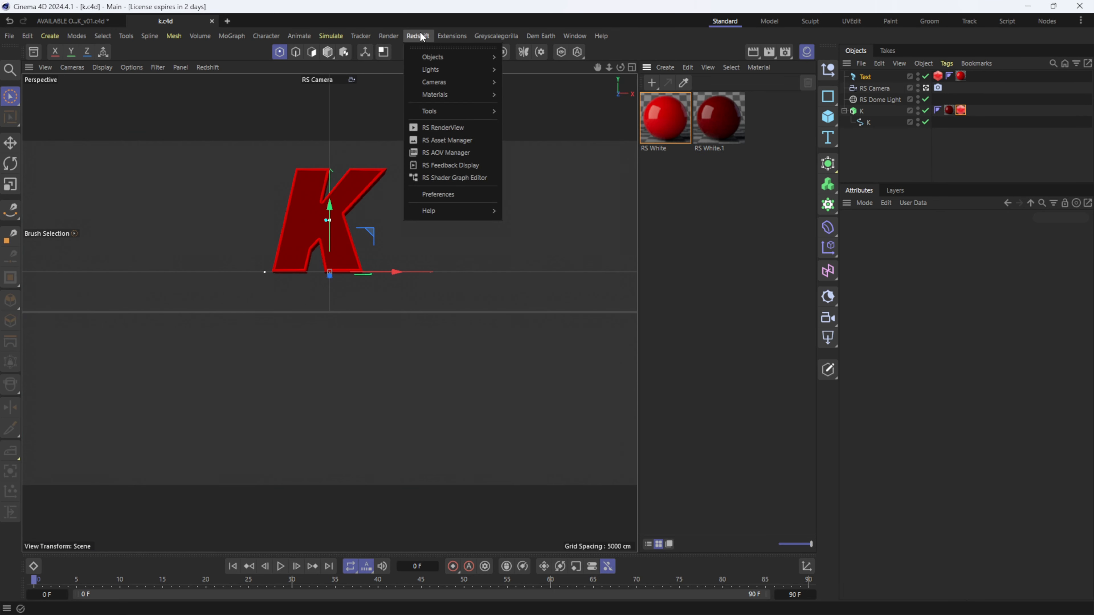
left_click(449, 128)
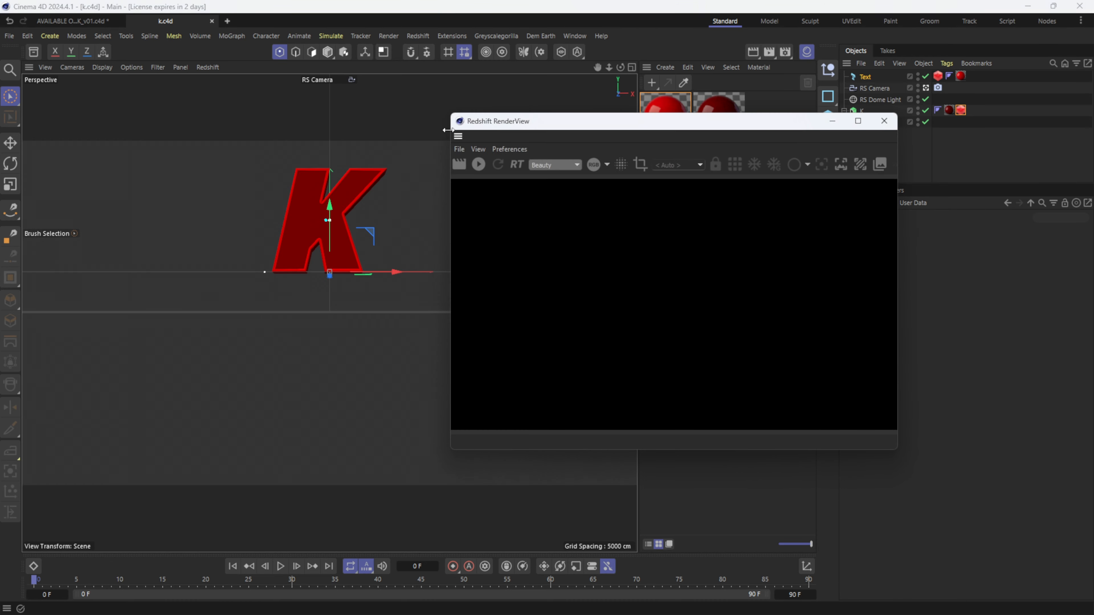
left_click_drag(613, 122, 413, 94)
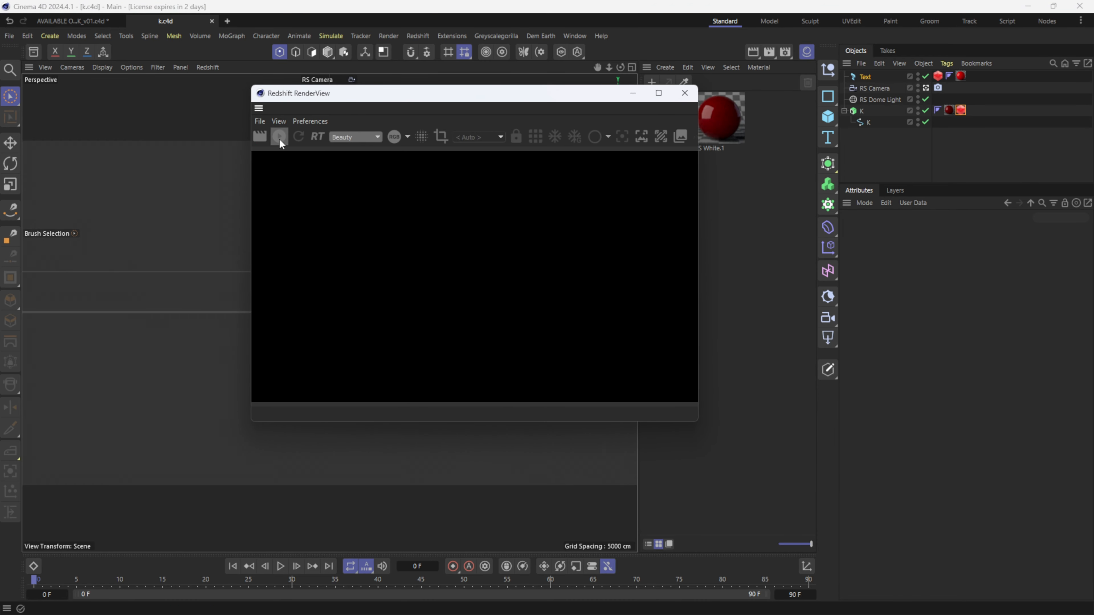
left_click(280, 139)
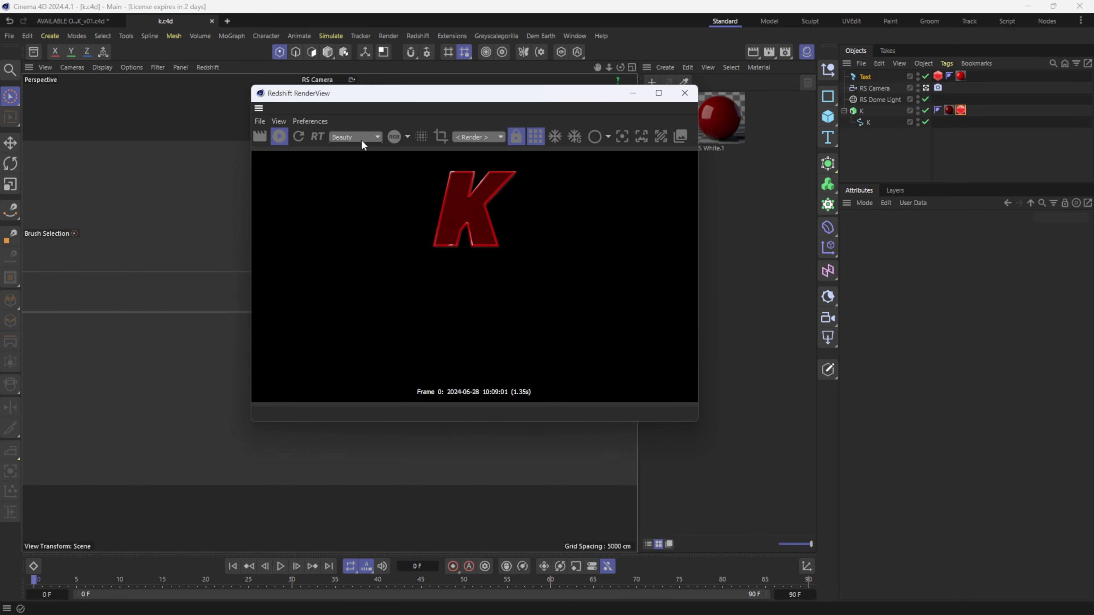
- Check the PuzzleMatte pass in the RenderView, switch back to the Beauty pass, and close the RenderView
left_click(364, 154)
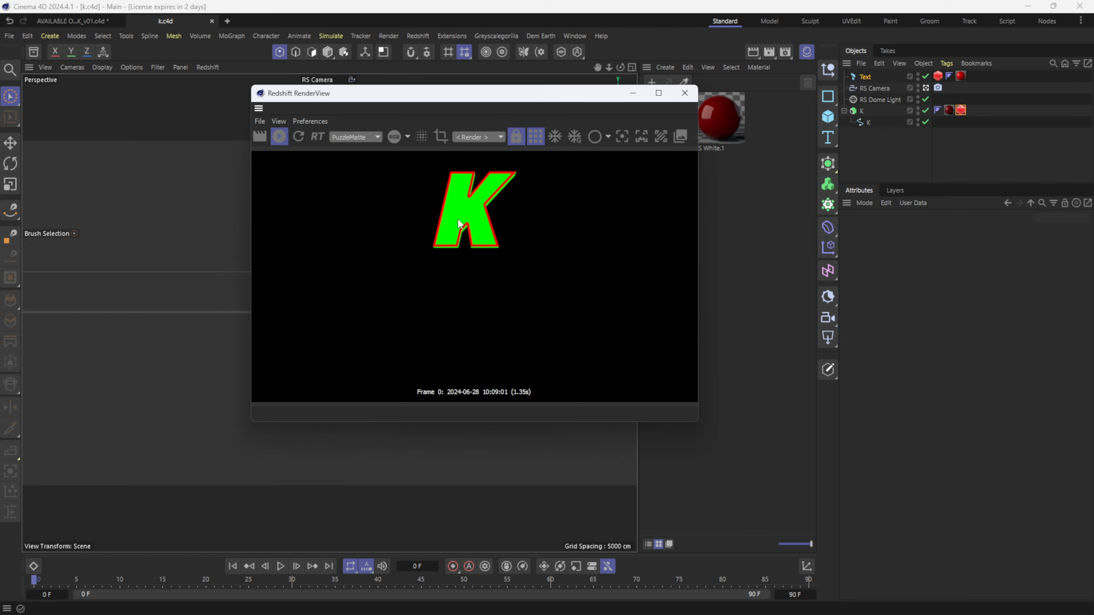
left_click(362, 139)
left_click(364, 152)
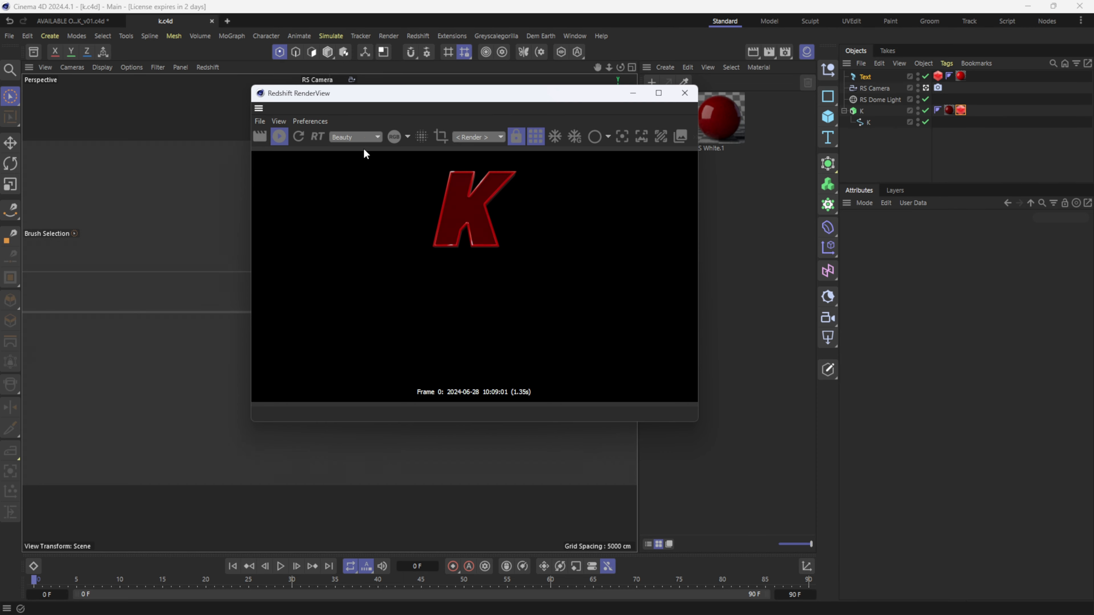
left_click(685, 93)
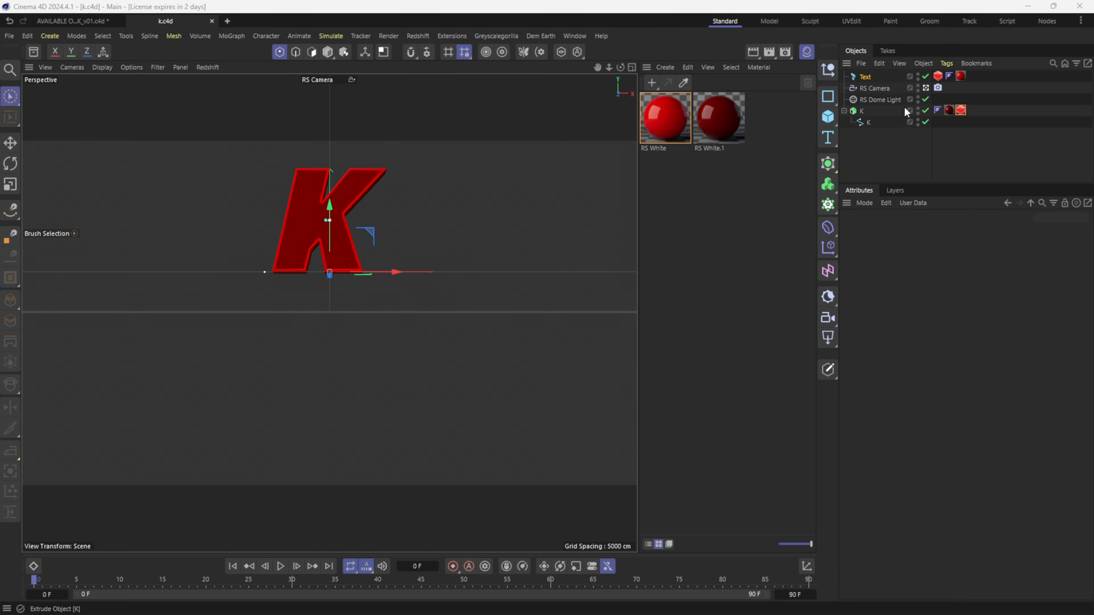
- Reframe the K by setting the RS Camera's Y position to 116 cm and its Z position to -1029 cm
left_click(878, 88)
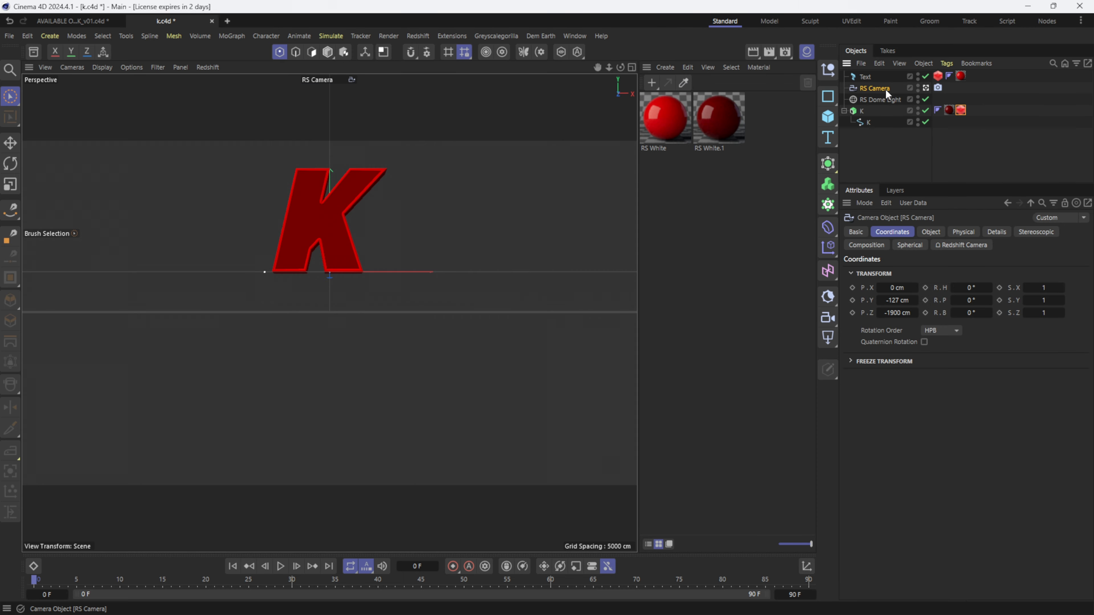
left_click_drag(898, 301, 983, 321)
double_click(899, 301)
left_click_drag(912, 303, 945, 303)
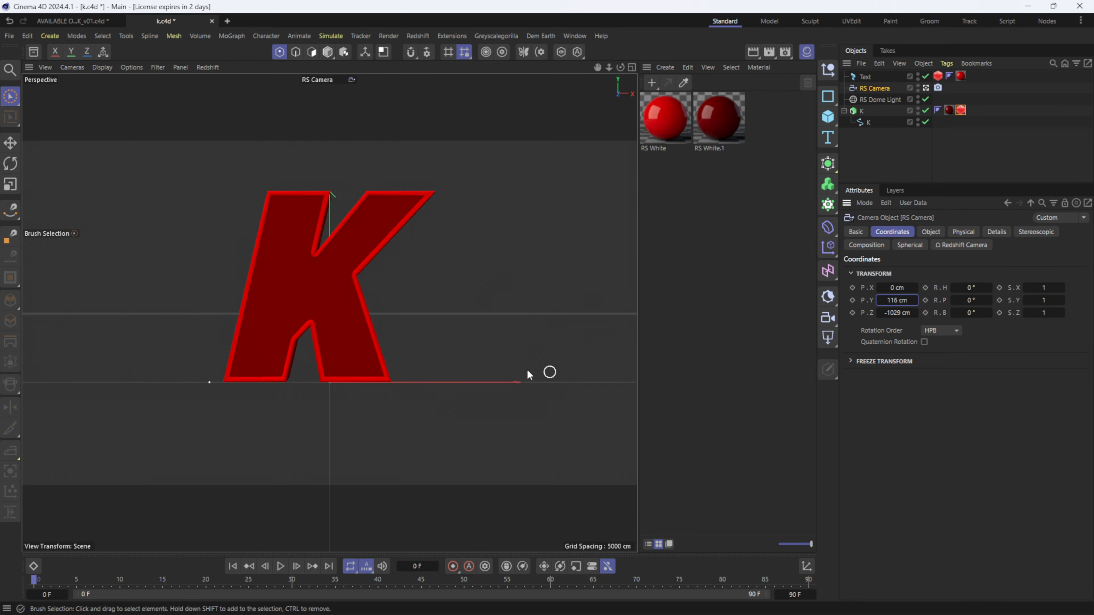
- Review the regular and multi-pass save settings, close the render settings, and render the scene to the Picture Viewer
key("ctrl+b")
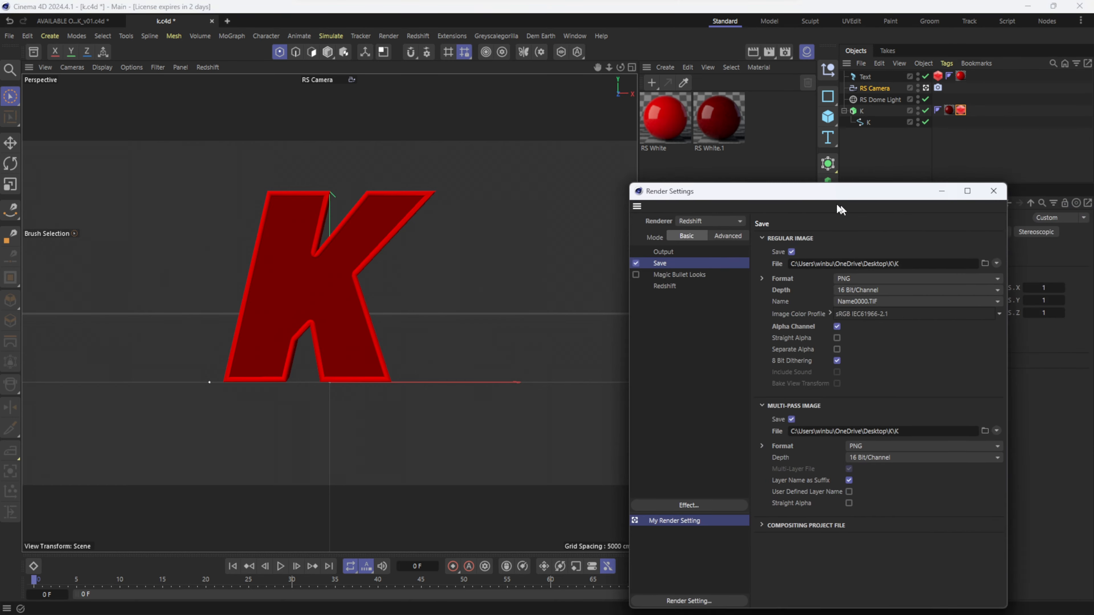
left_click_drag(841, 203, 571, 114)
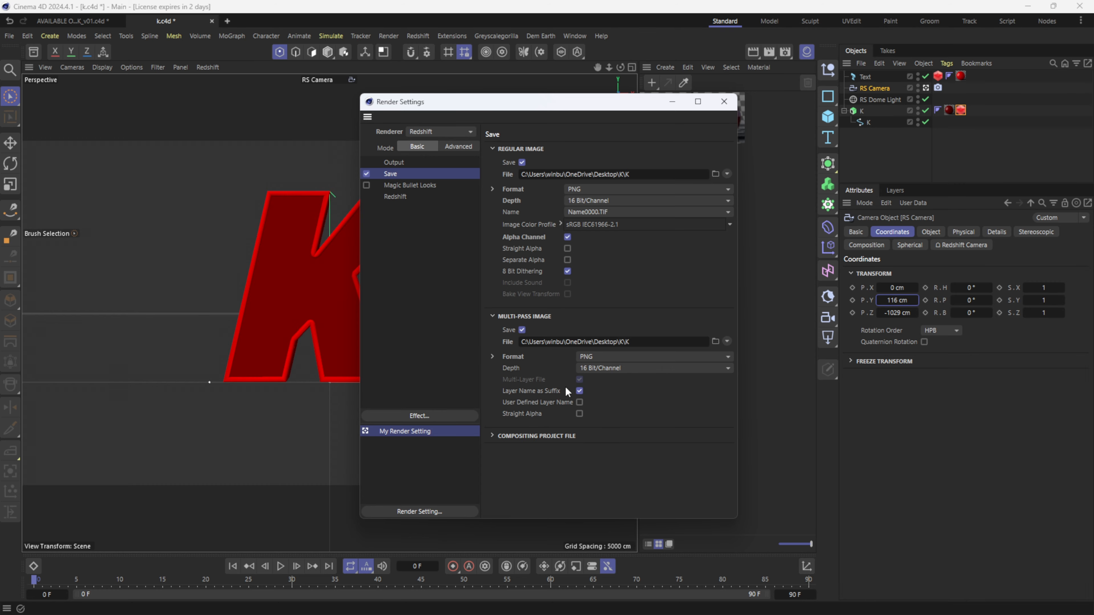
left_click(724, 101)
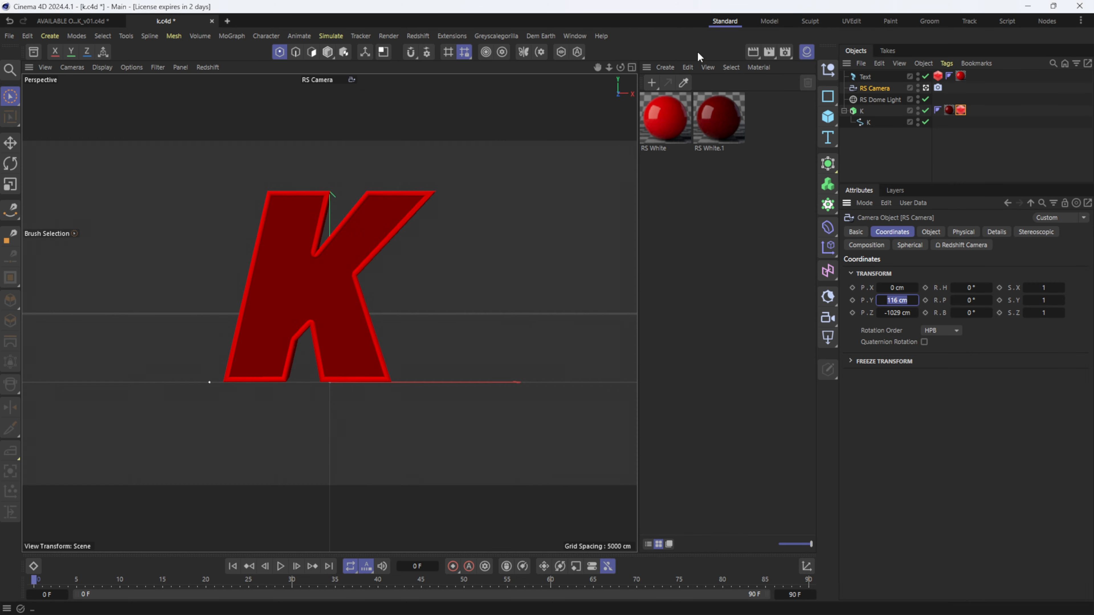
left_click(770, 52)
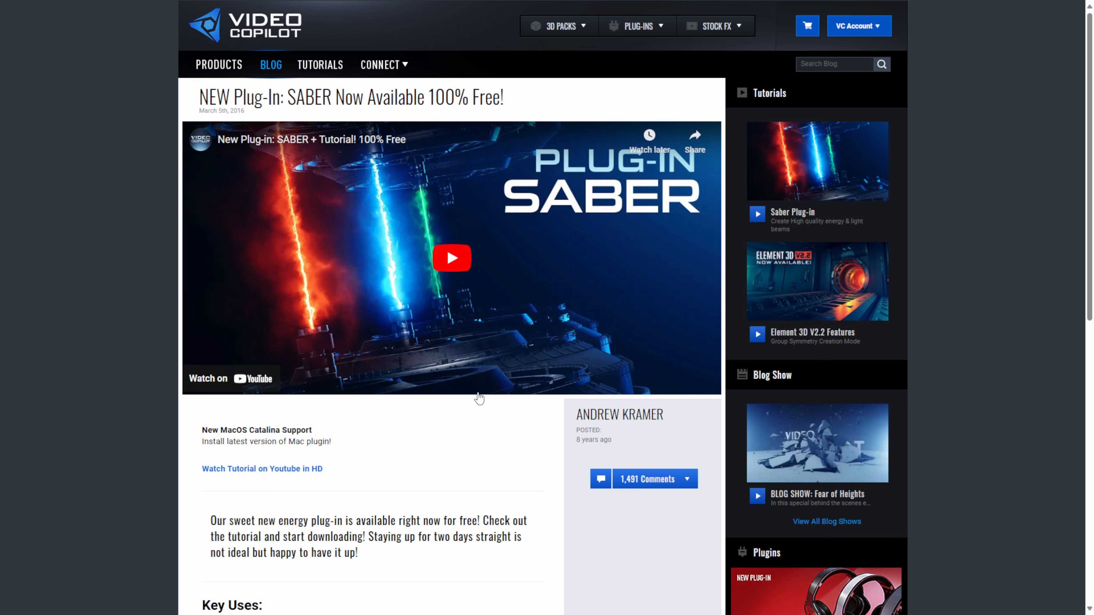
- Look over the Video Copilot page for the free Saber plug-in
scroll(481, 398, "down", 3)
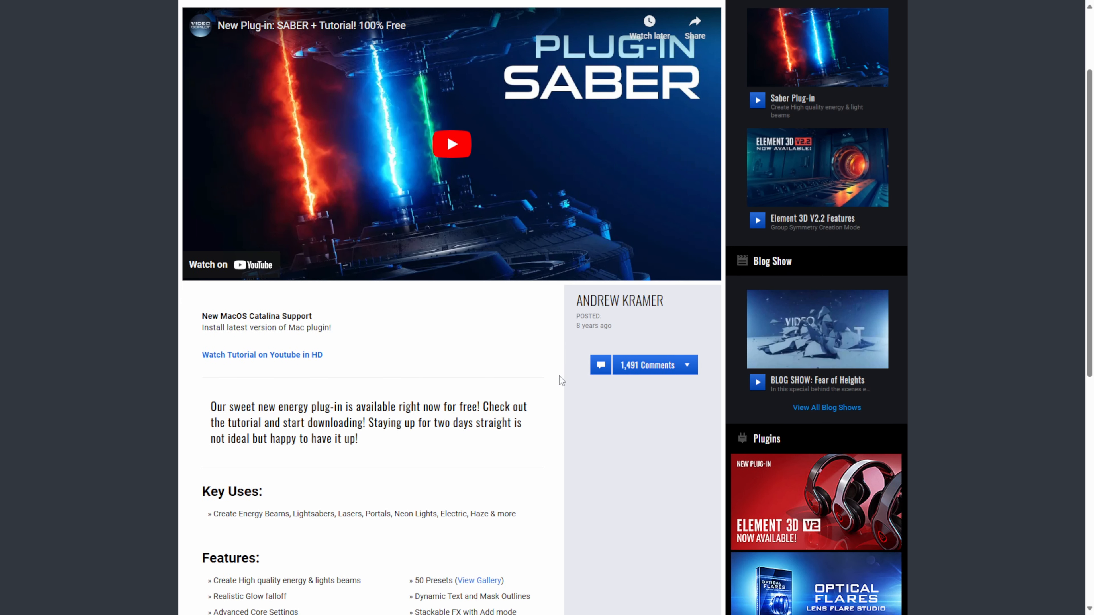
scroll(557, 376, "up", 3)
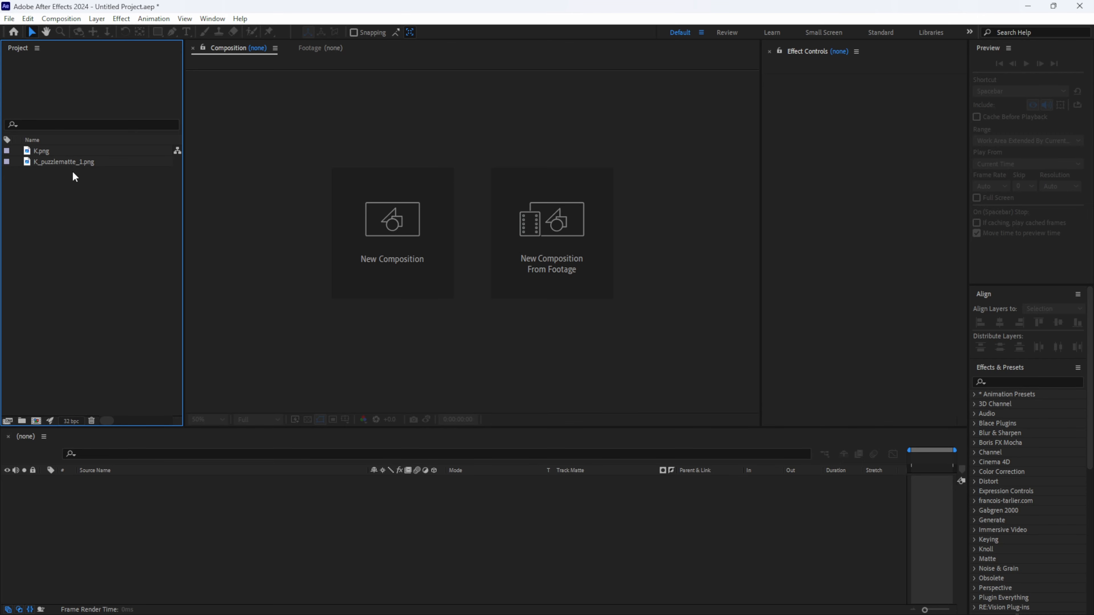
- In After Effects, create a composition from K.png and place K_puzzlematte_1.png beneath it
left_click(50, 153)
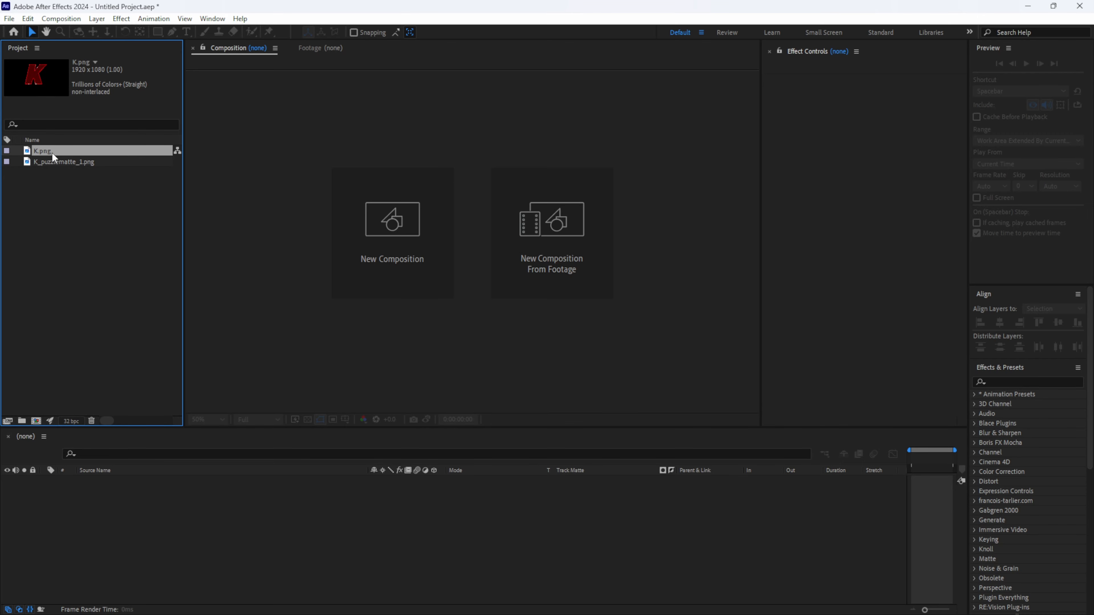
left_click_drag(51, 152, 136, 519)
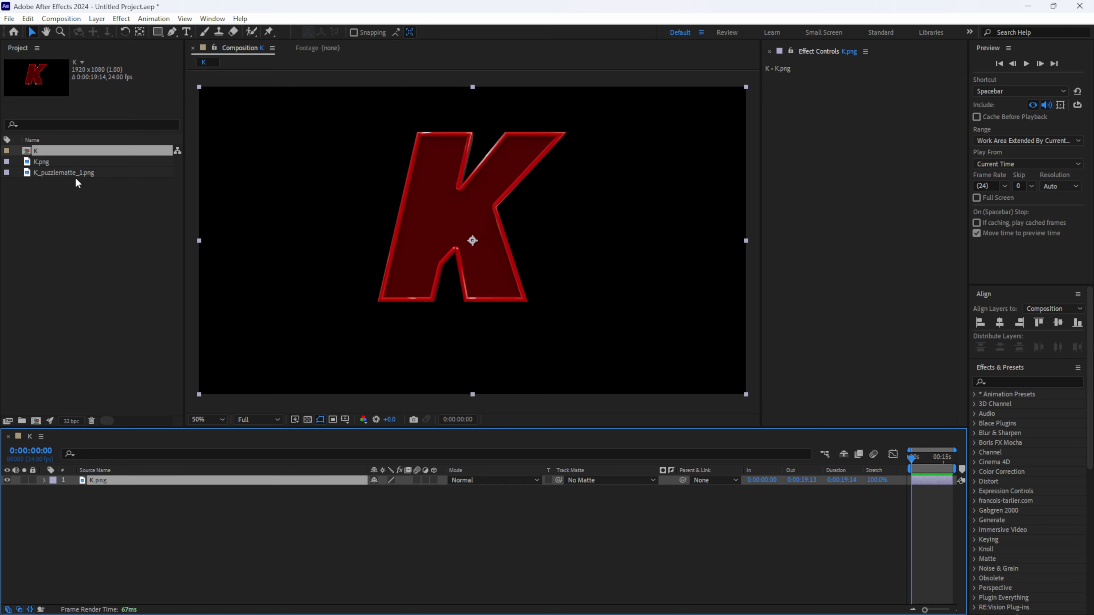
left_click_drag(69, 173, 117, 521)
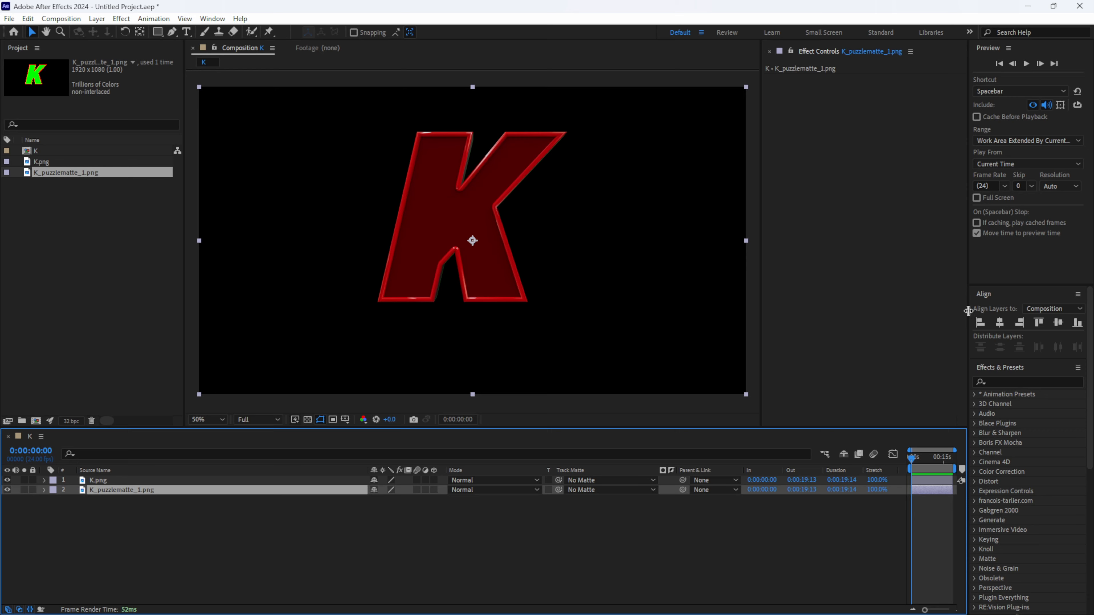
- Search the effects for "set" and apply Set Matte to the K.png layer
left_click_drag(969, 313, 936, 340)
left_click(998, 382)
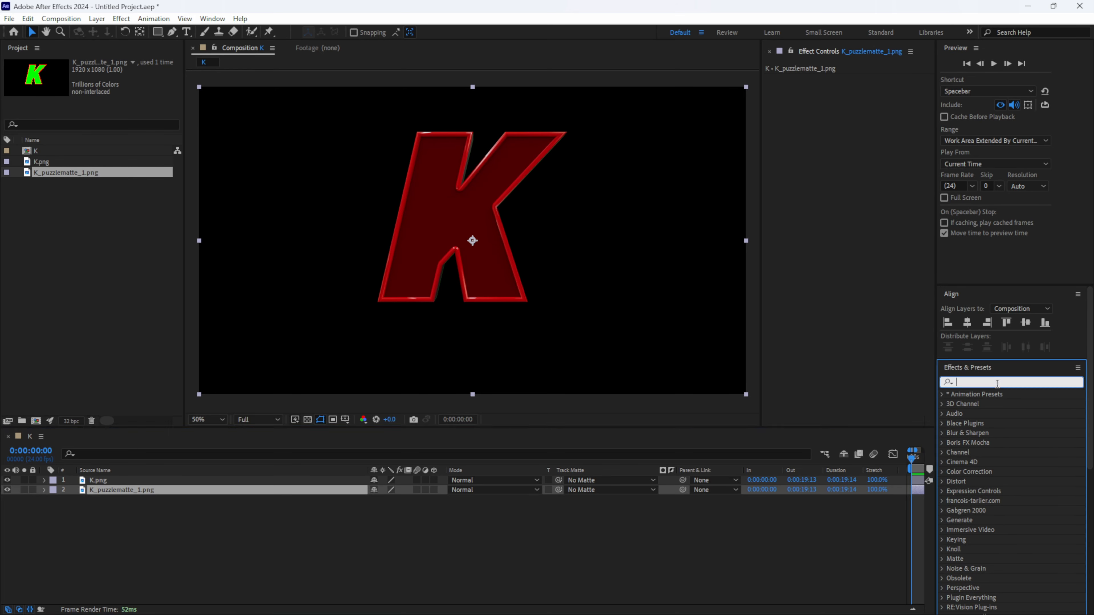
type("set")
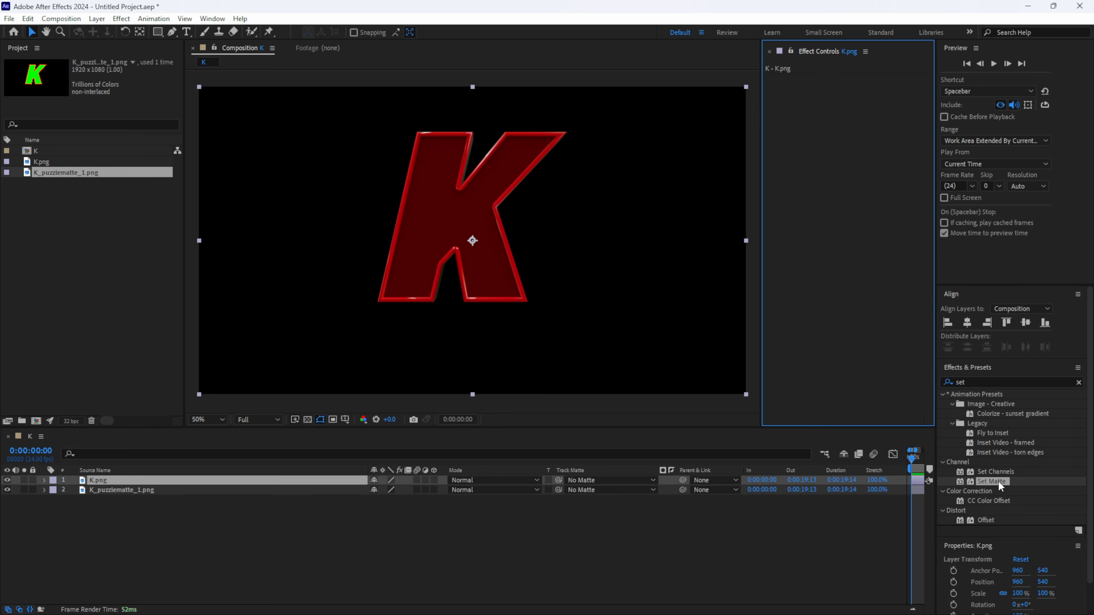
left_click_drag(999, 481, 111, 485)
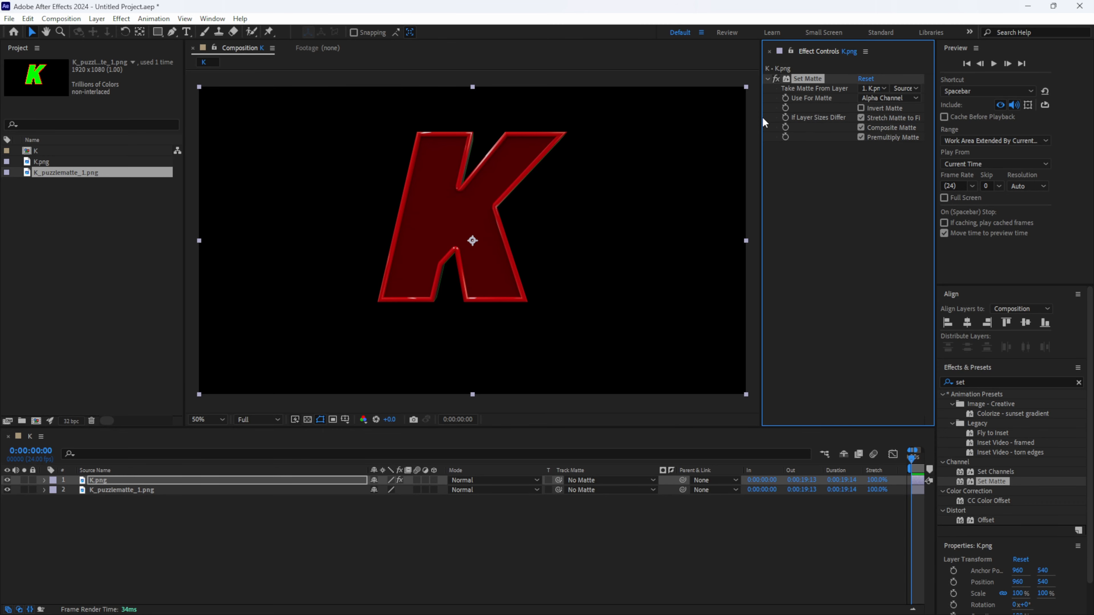
- Set the Set Matte source to K_puzzlematte_1.png using the Red Channel, and hide the puzzle matte layer
left_click_drag(762, 119, 706, 116)
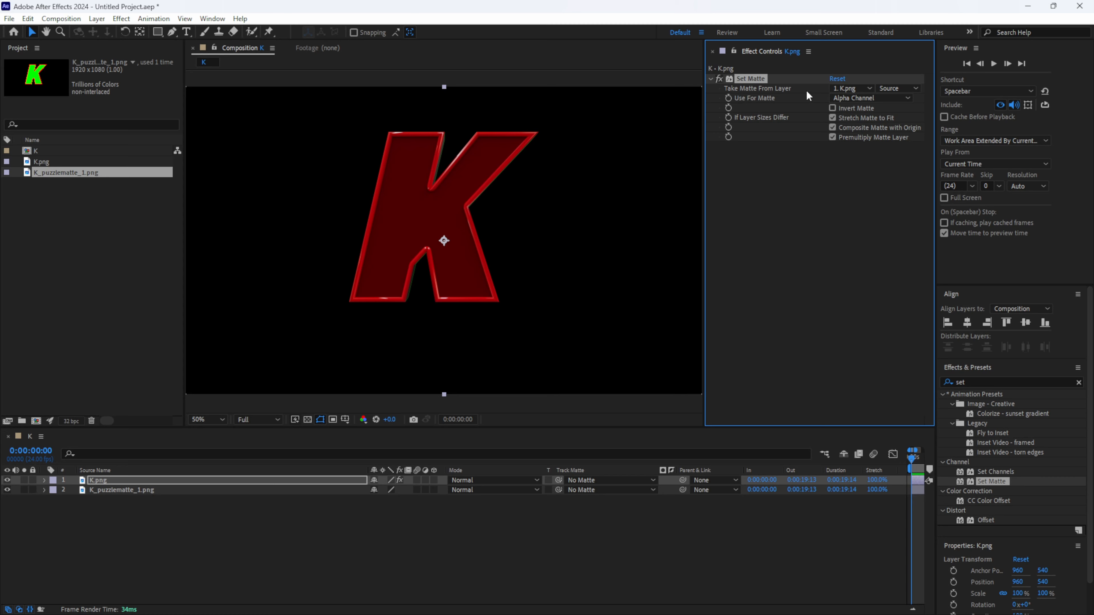
left_click(861, 88)
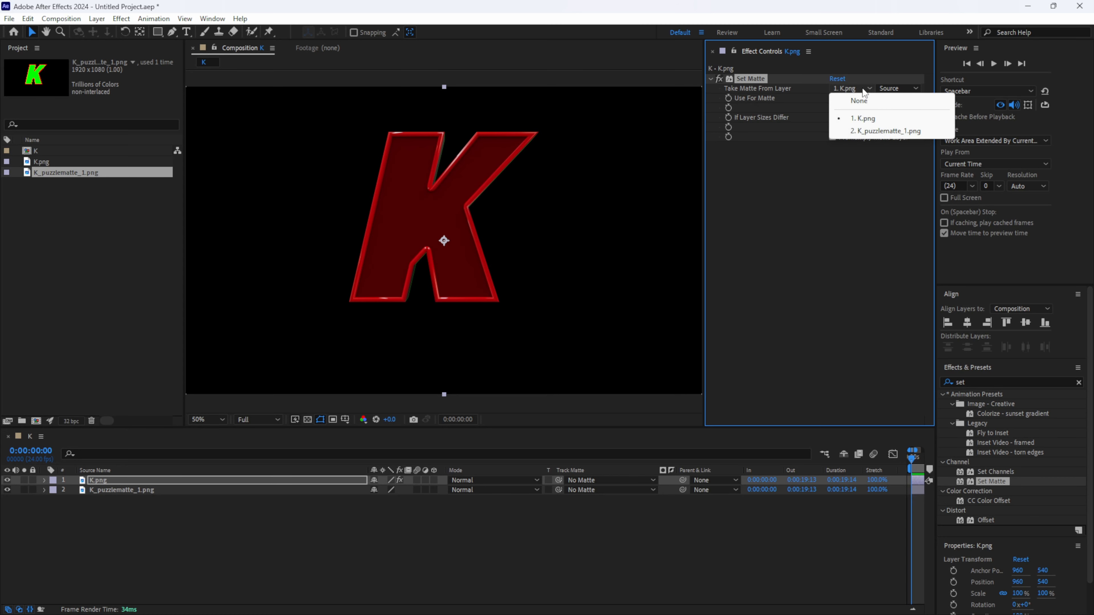
left_click(884, 131)
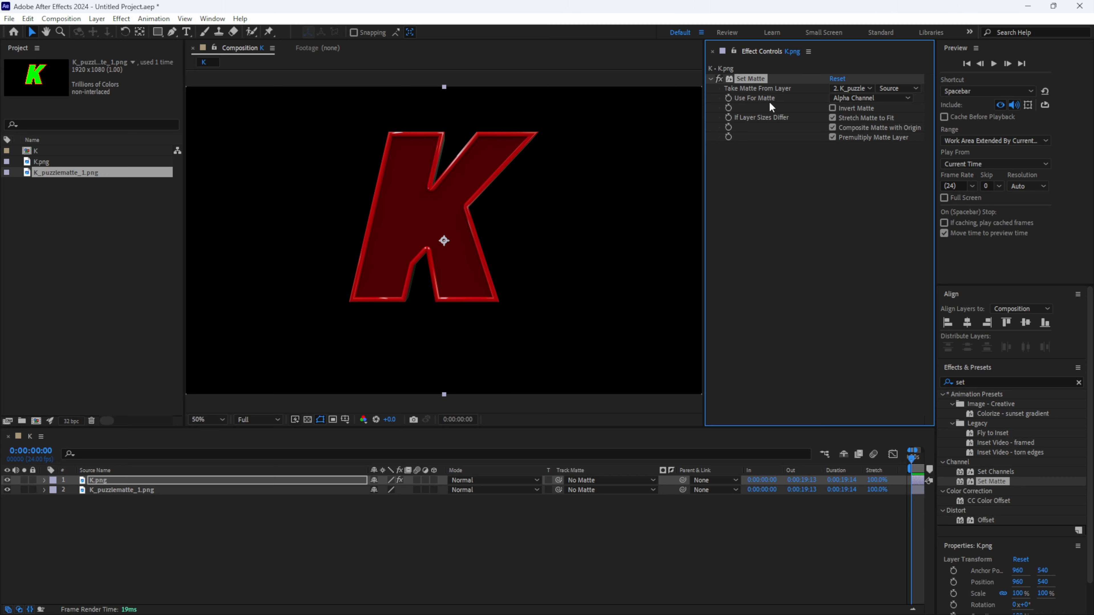
left_click(876, 98)
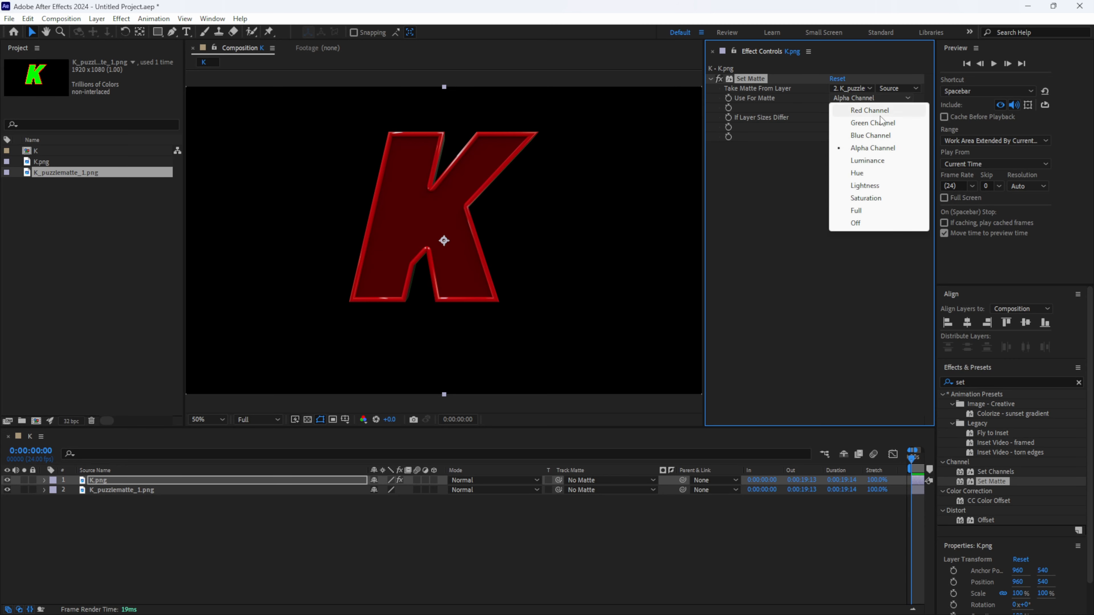
left_click(869, 111)
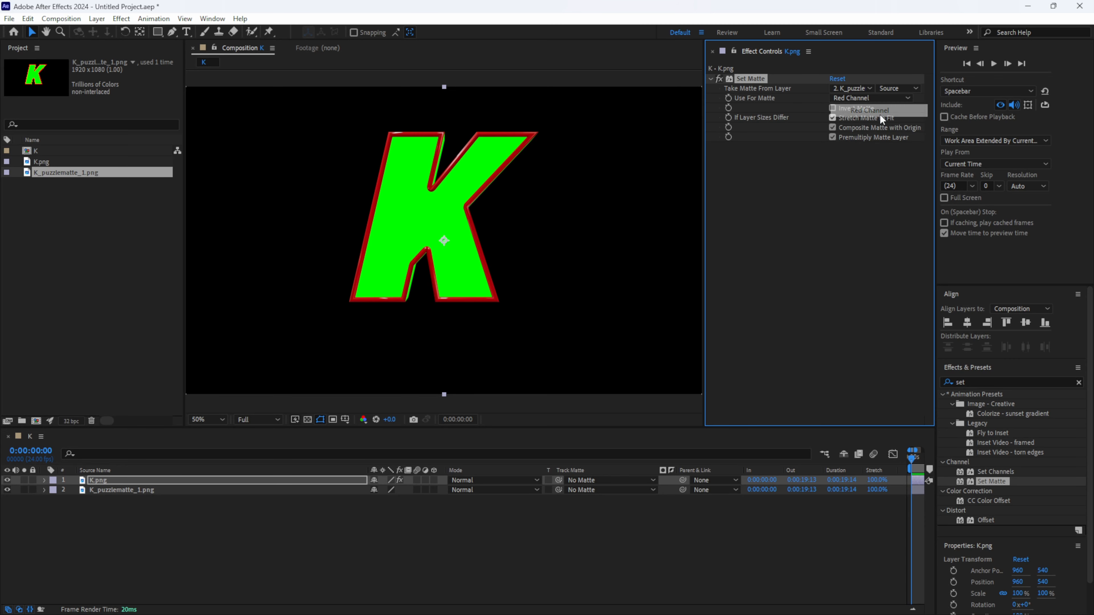
left_click(8, 490)
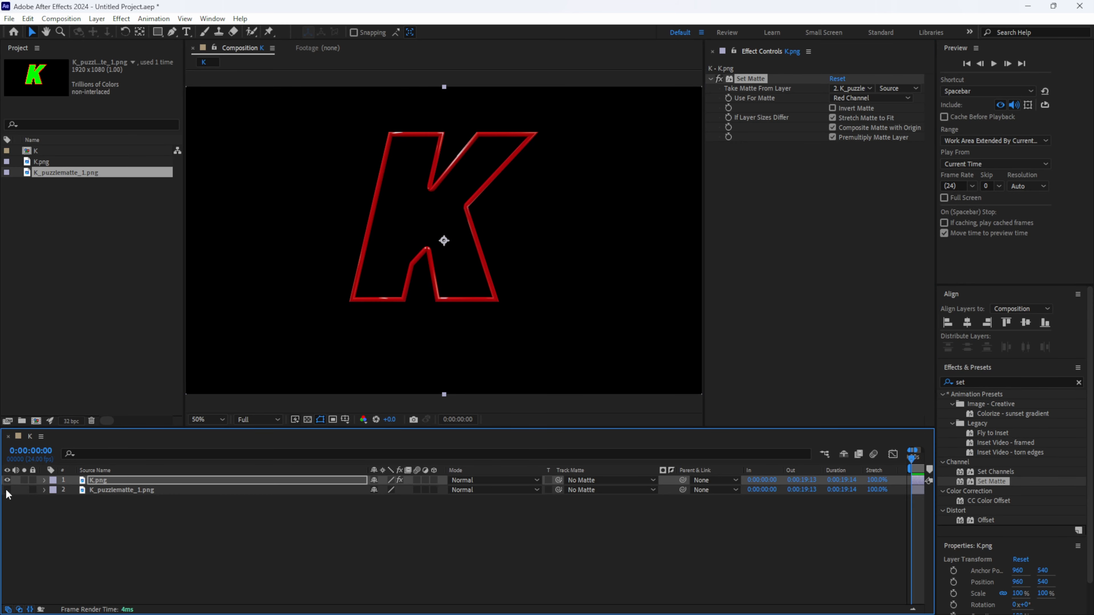
- Turn on the composition's transparency grid and give the K.png layer a red label
left_click(100, 480)
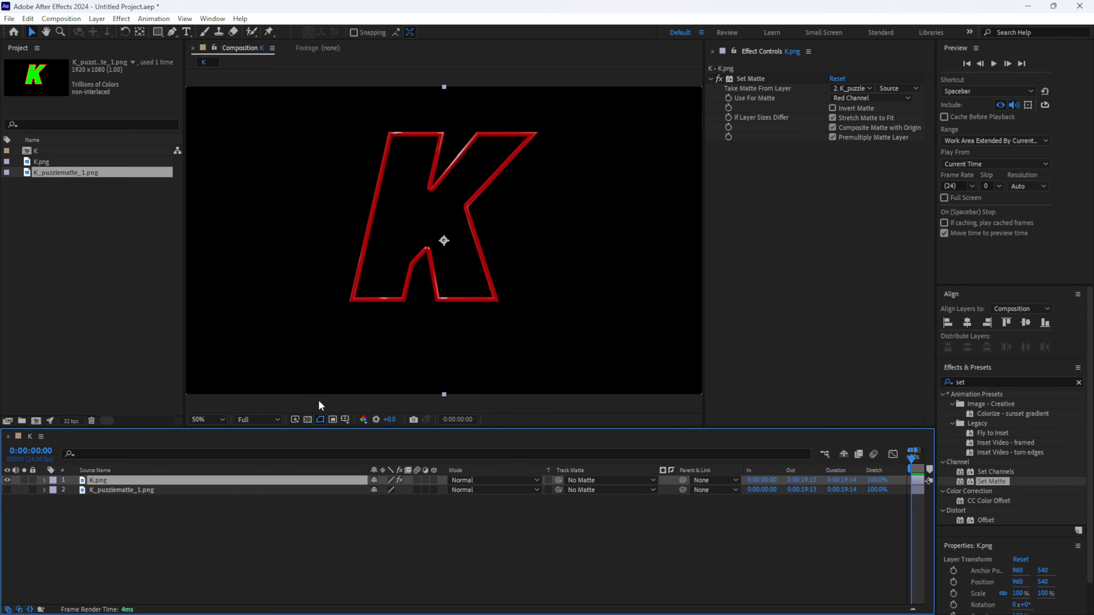
left_click(307, 420)
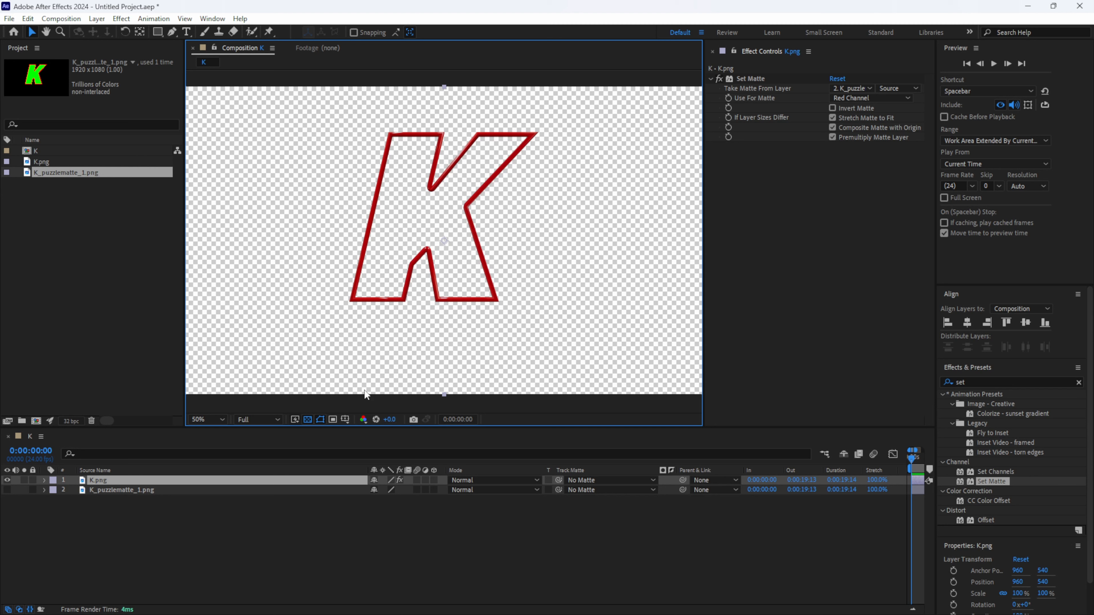
left_click(54, 481)
left_click(80, 288)
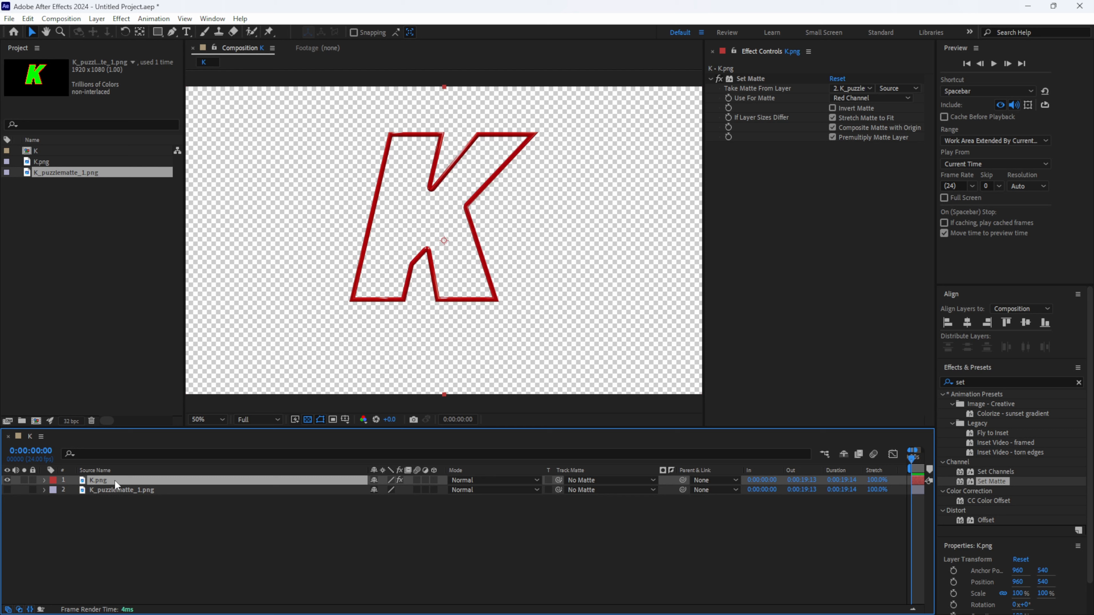
- Duplicate the K.png layer and set the lower copy's Set Matte to use the Green Channel
key("ctrl+d")
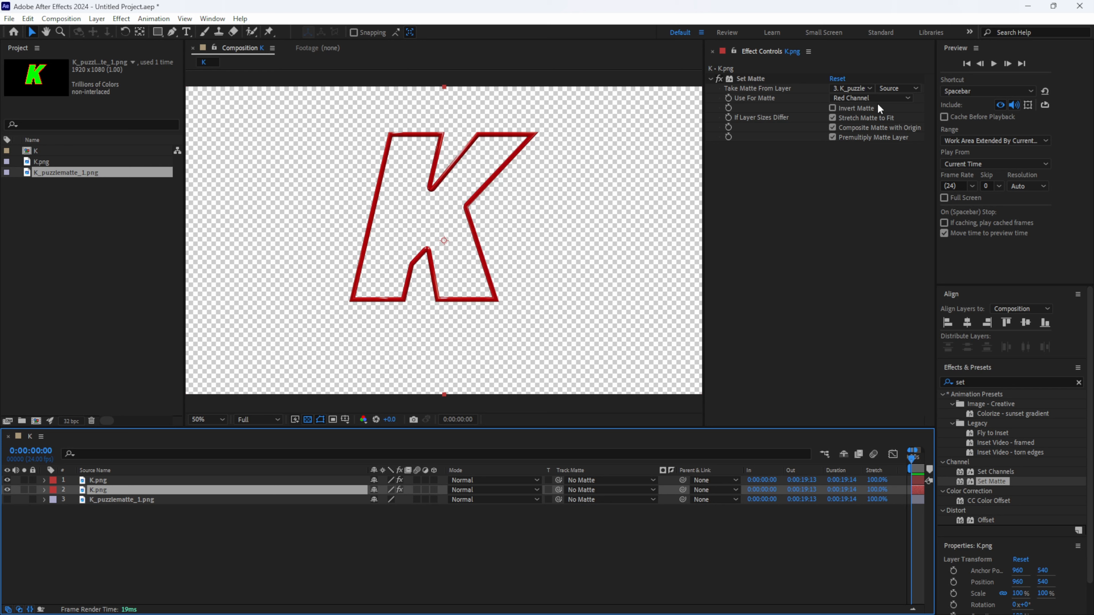
left_click(861, 98)
left_click(871, 123)
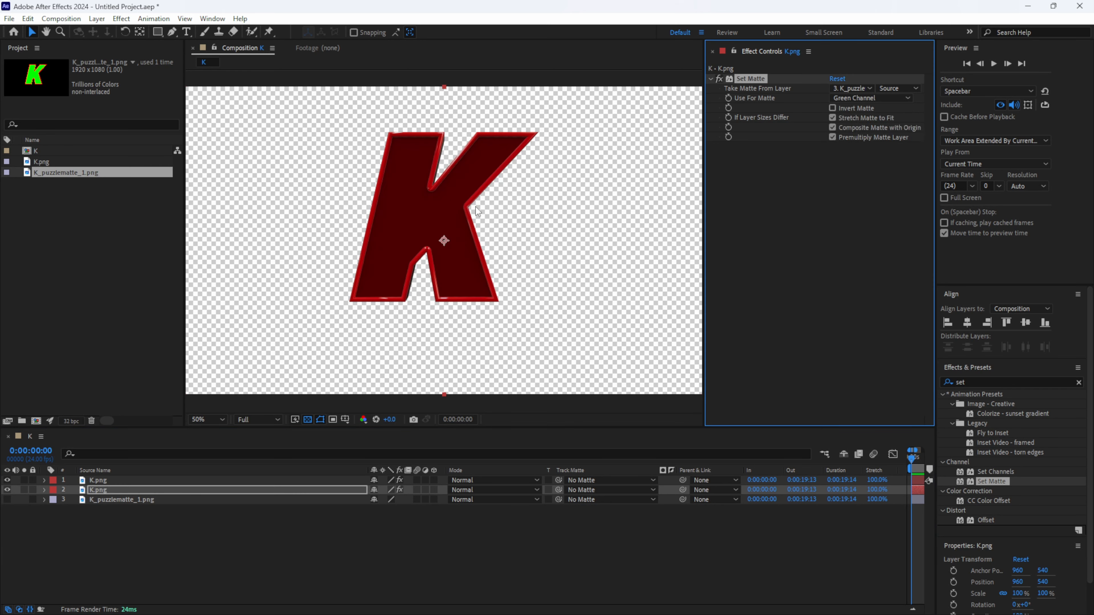
- Give the lower K.png layer a green label and clear the layer selection
left_click(52, 492)
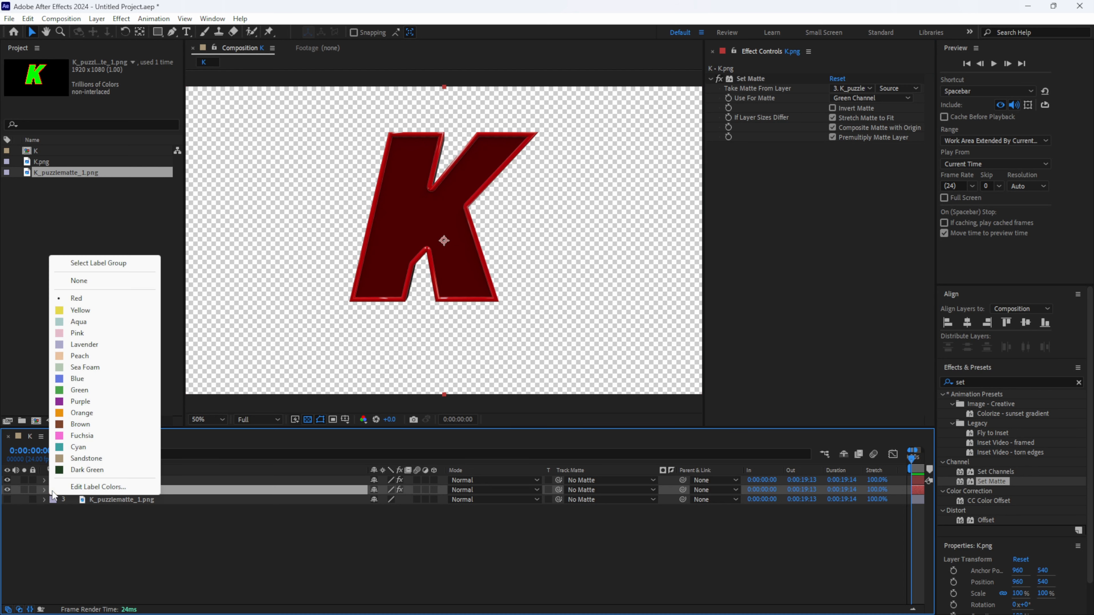
left_click(90, 389)
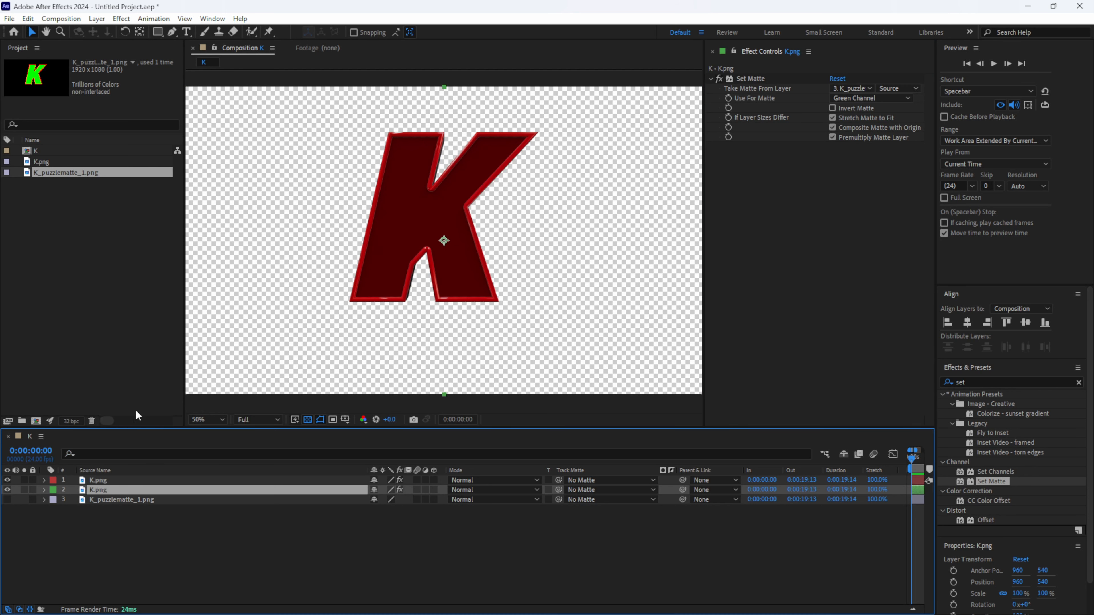
left_click(173, 528)
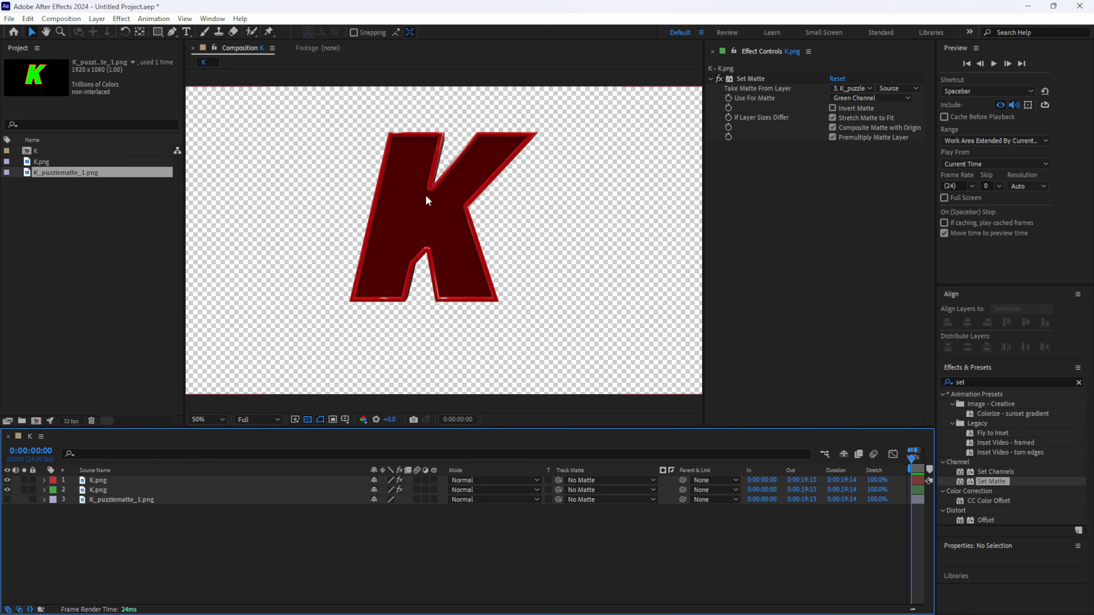
- Apply Levels to the red-labelled K.png layer with Input Black 0.0353 and Input White 0.7333
left_click(121, 481)
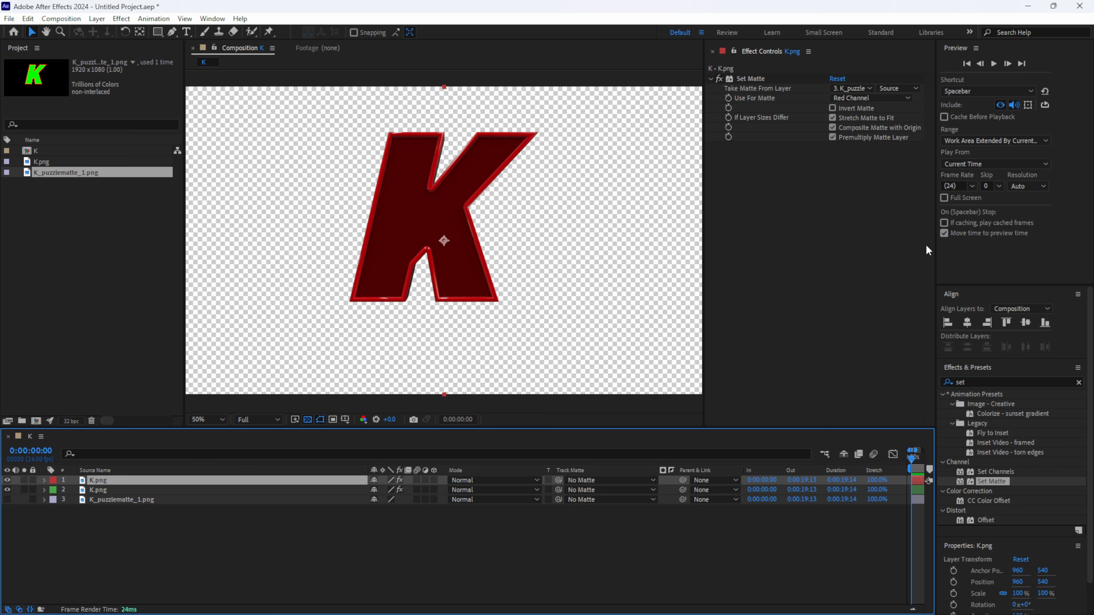
left_click(978, 383)
type("levels")
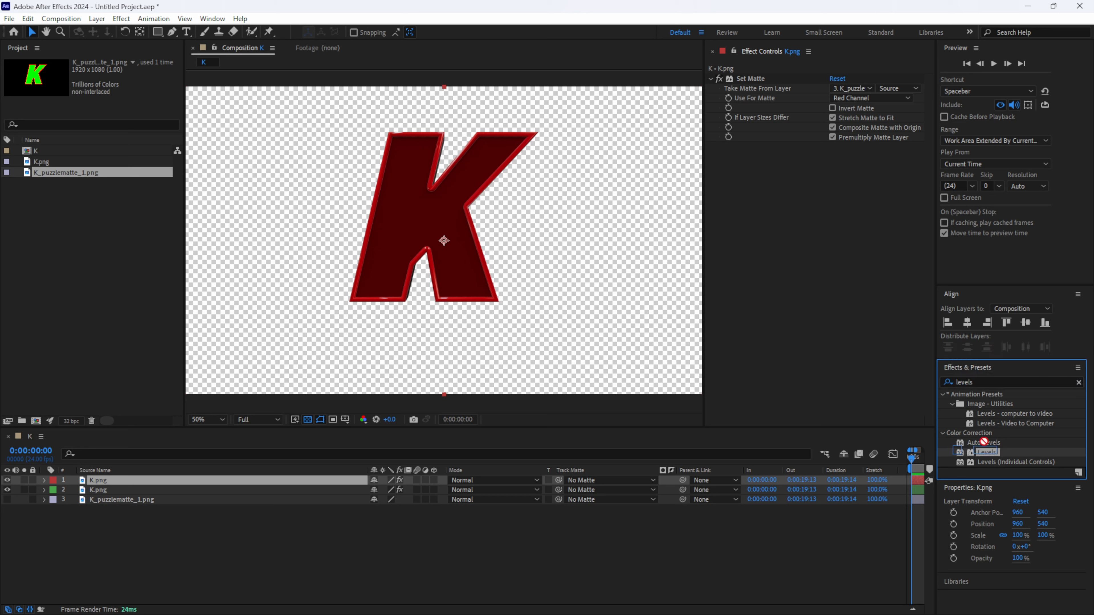
left_click_drag(986, 452, 844, 210)
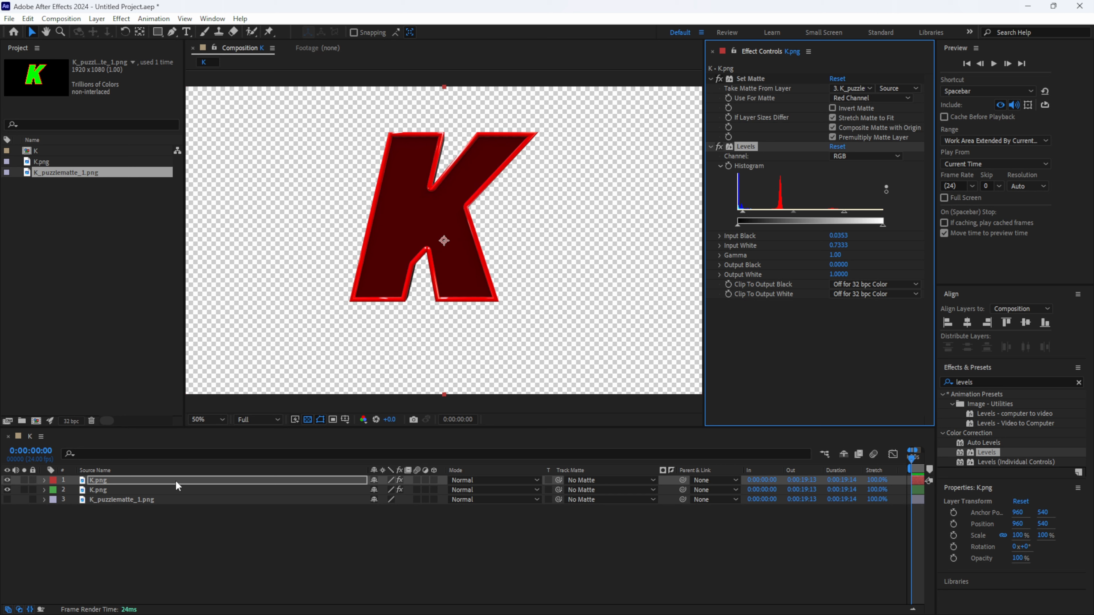
- Apply Levels to the green-labelled K.png layer with Input White 0.8824 and Gamma 0.83
left_click(135, 491)
left_click_drag(997, 451, 865, 212)
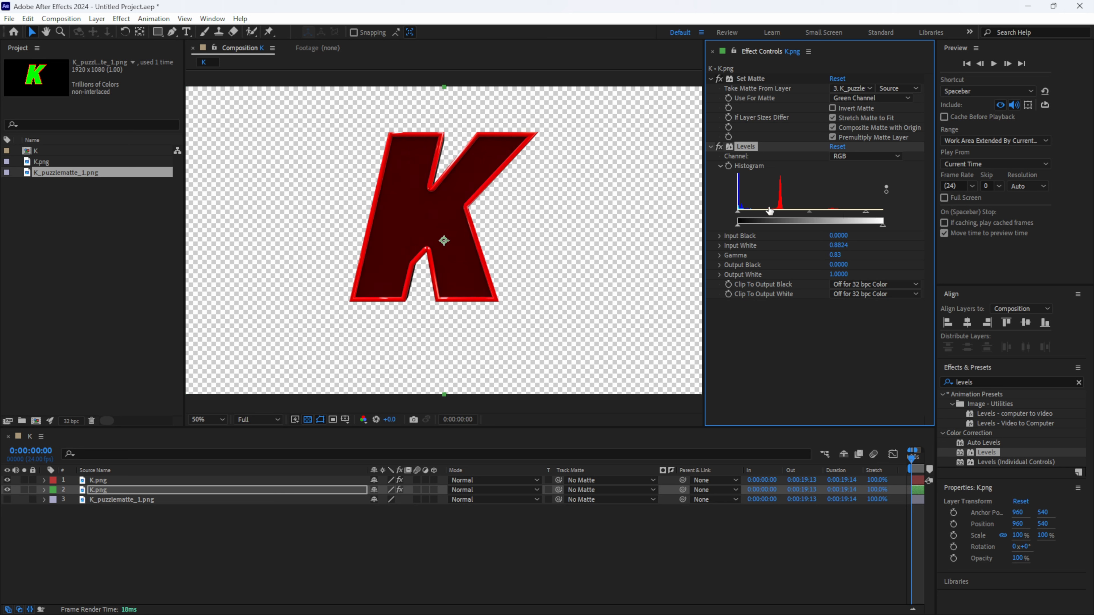
- Set the green-labelled K.png layer's Levels Input Black to 0.0314, turn off the transparency grid and clear the layer selection
left_click_drag(738, 211, 741, 223)
left_click(307, 420)
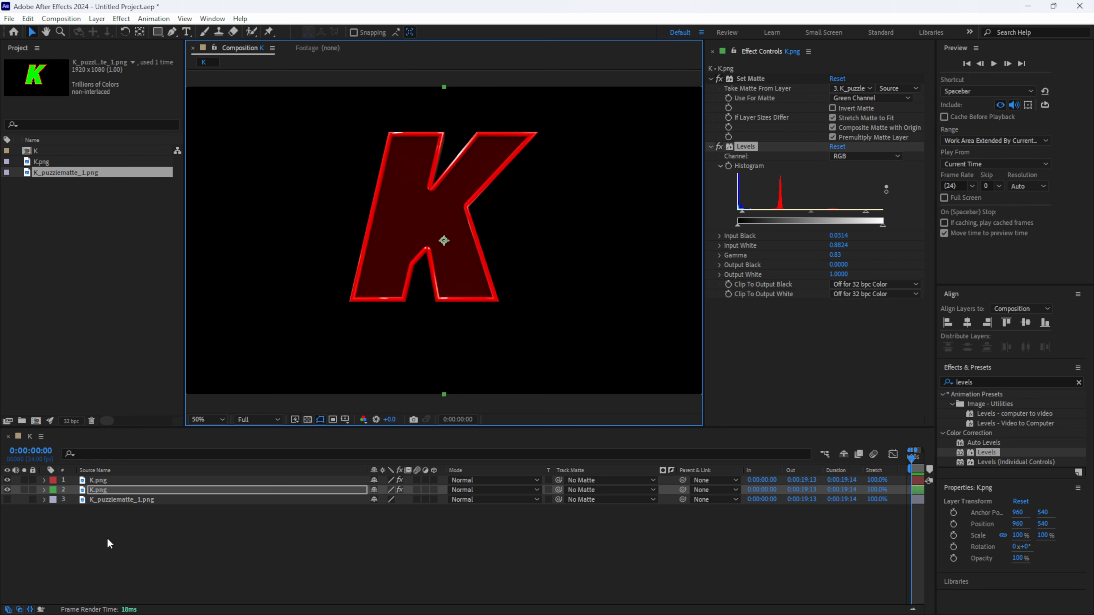
left_click(97, 541)
- Create a new text layer containing the letter K
right_click(114, 546)
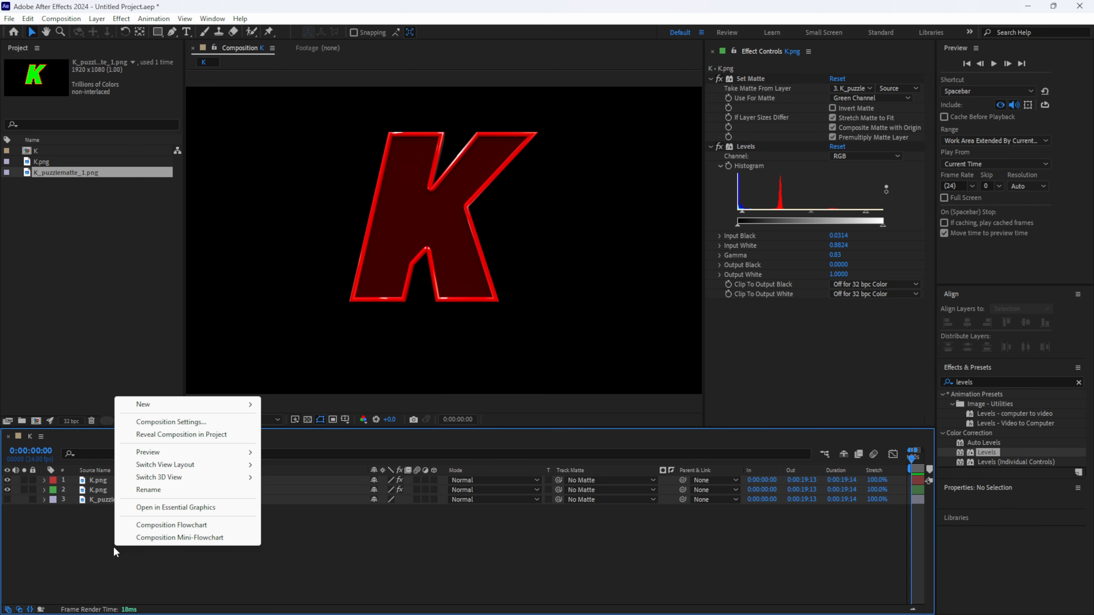
mouse_move(187, 408)
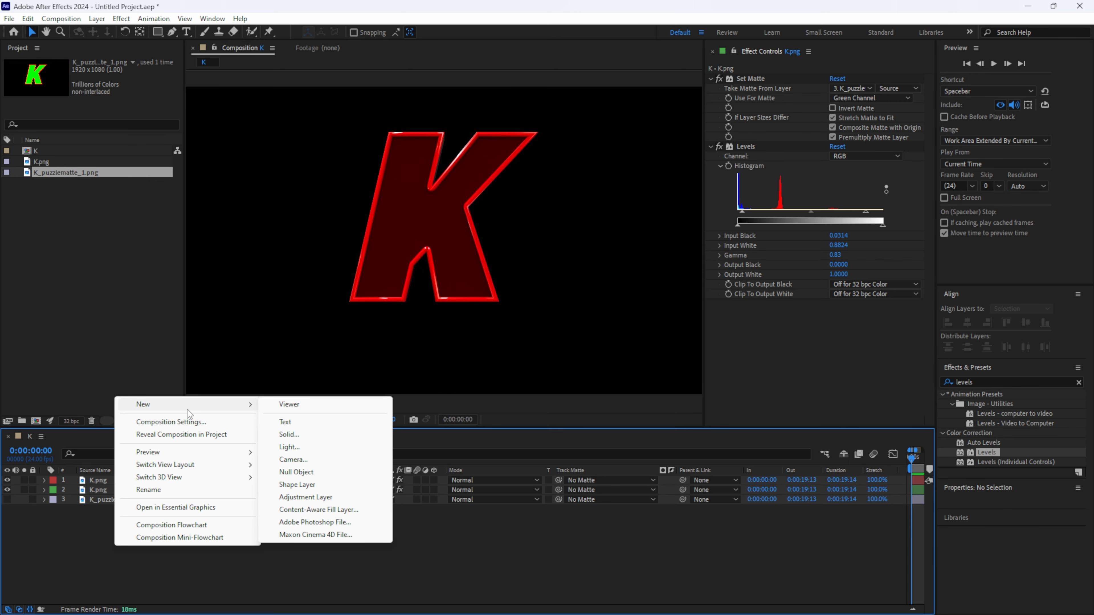
left_click(311, 425)
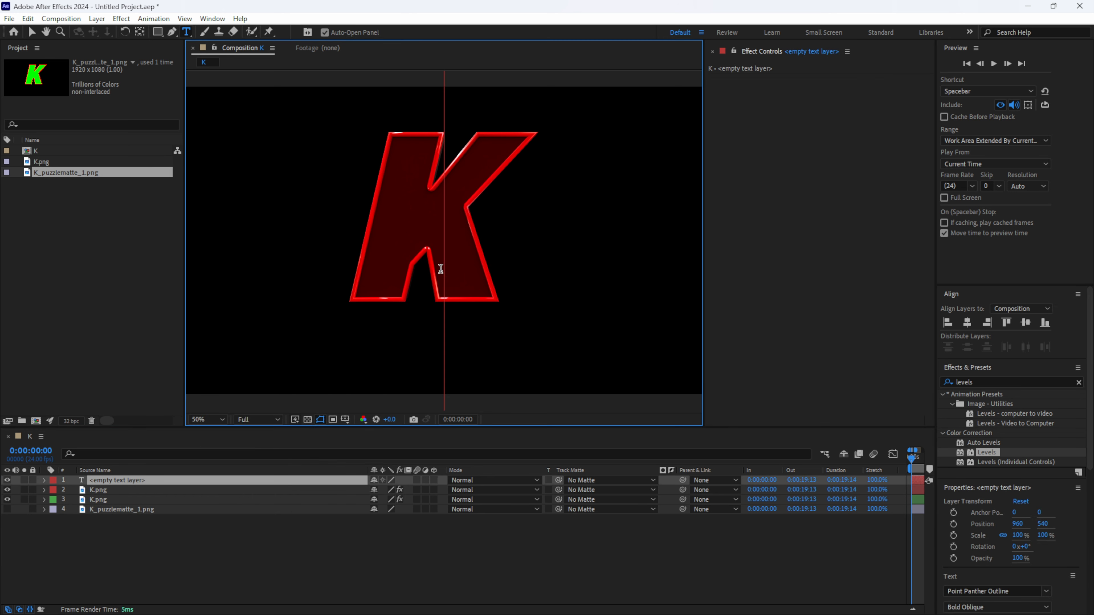
type("K")
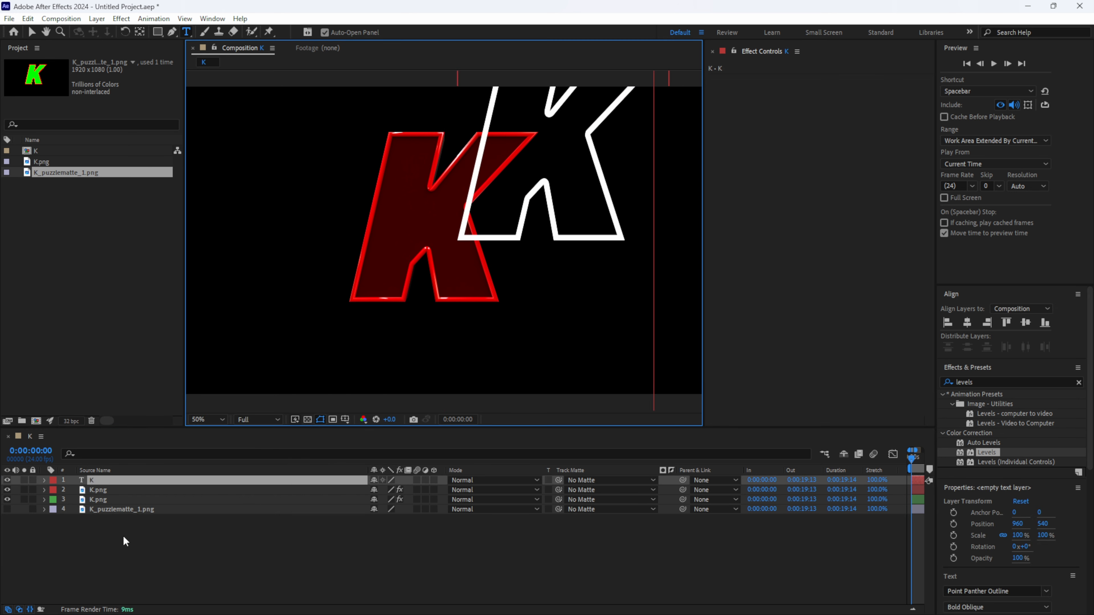
left_click(123, 541)
- Move the K text onto the rendered letter so that their lower-left corners line up
left_click(99, 479)
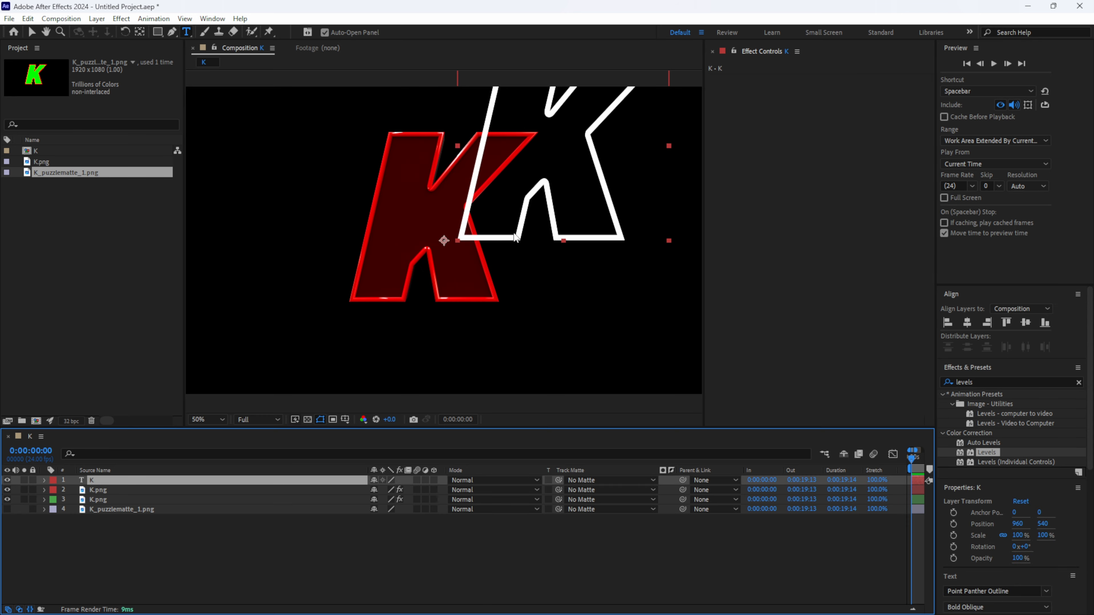
key("v")
left_click_drag(546, 183, 439, 244)
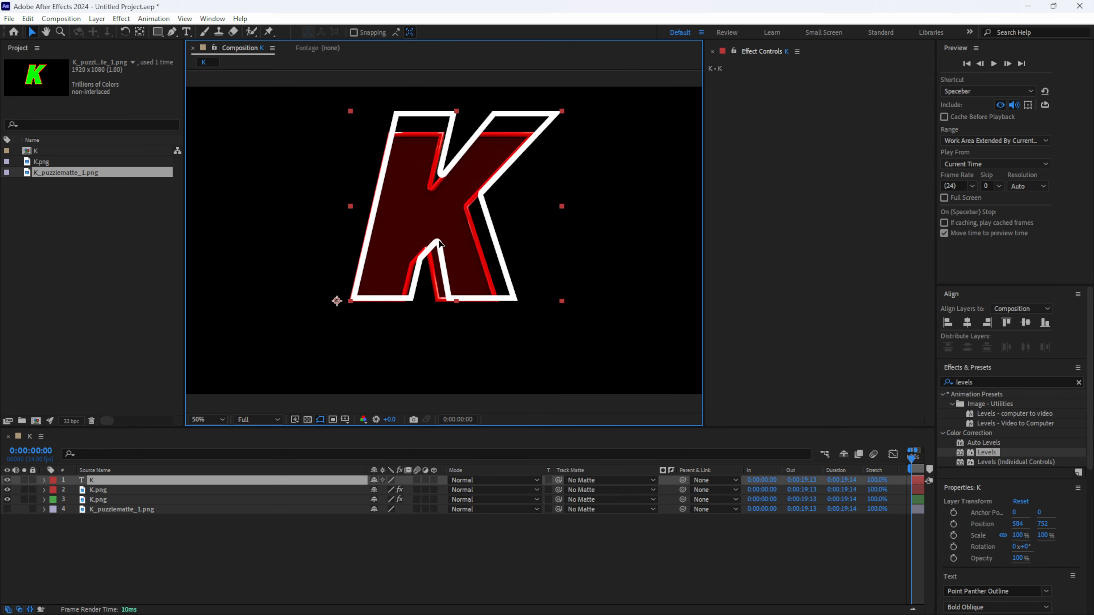
left_click_drag(440, 244, 439, 245)
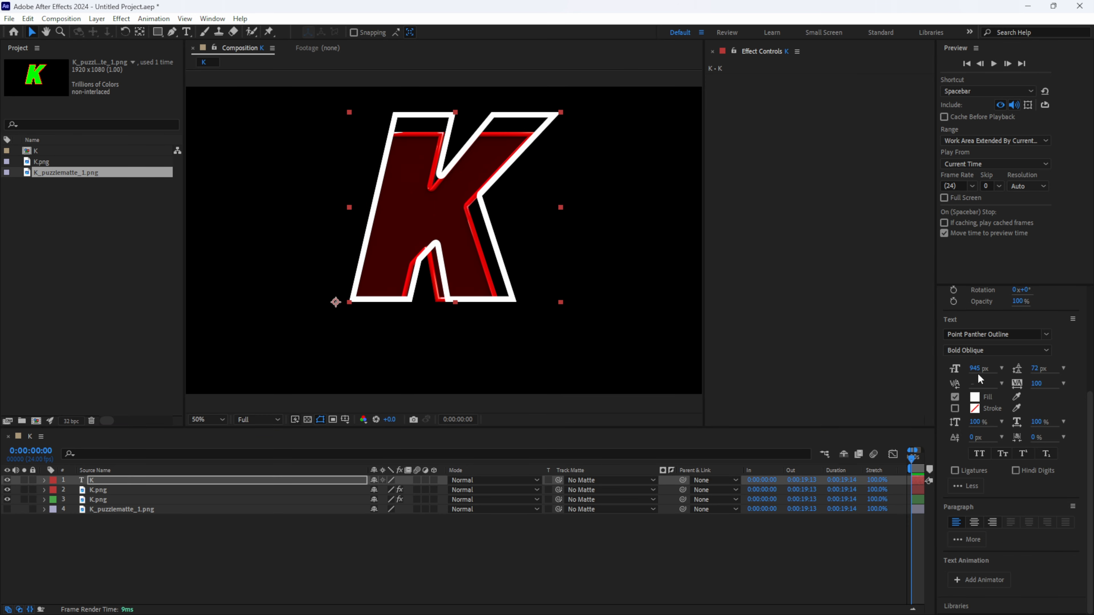
- Fit the K text to the rendered letter with a font size of 847 px and a slight nudge right, and hide its layer
left_click_drag(976, 375, 923, 380)
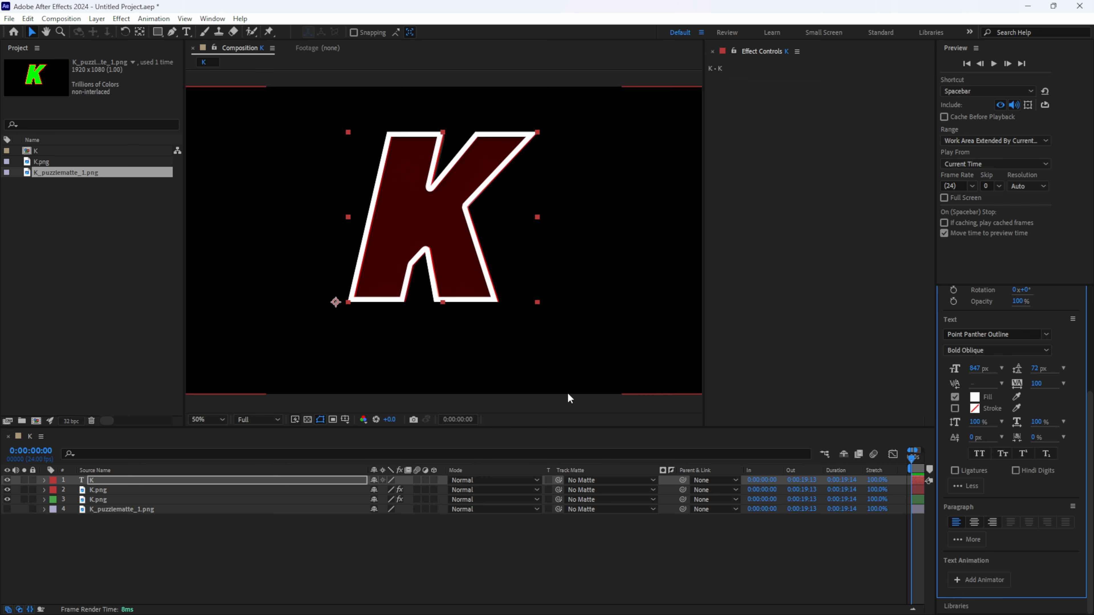
key("Right")
key("Right")
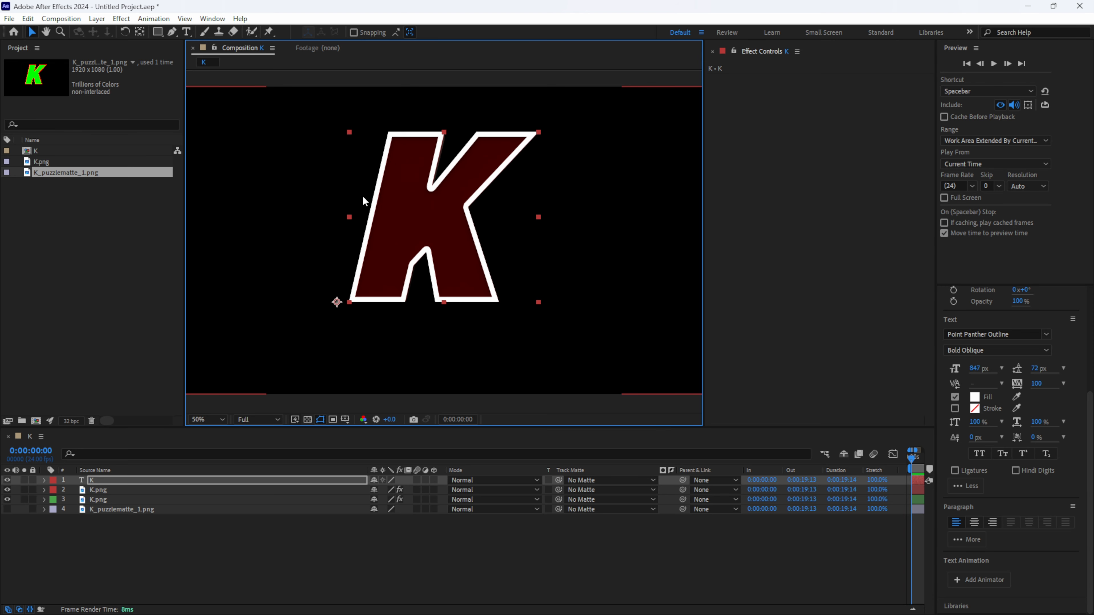
left_click(7, 482)
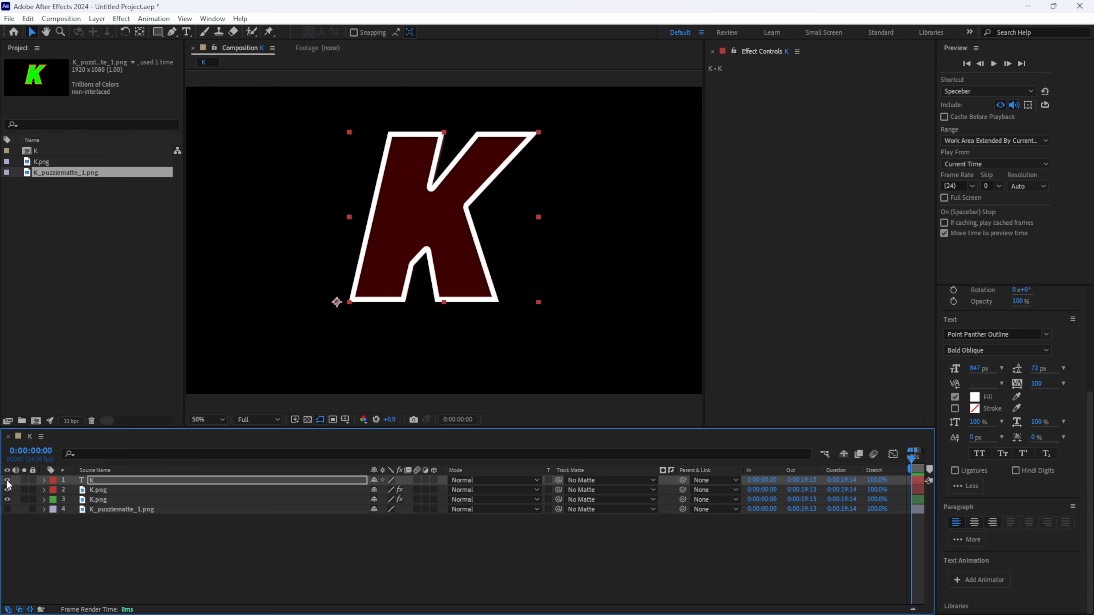
left_click(7, 481)
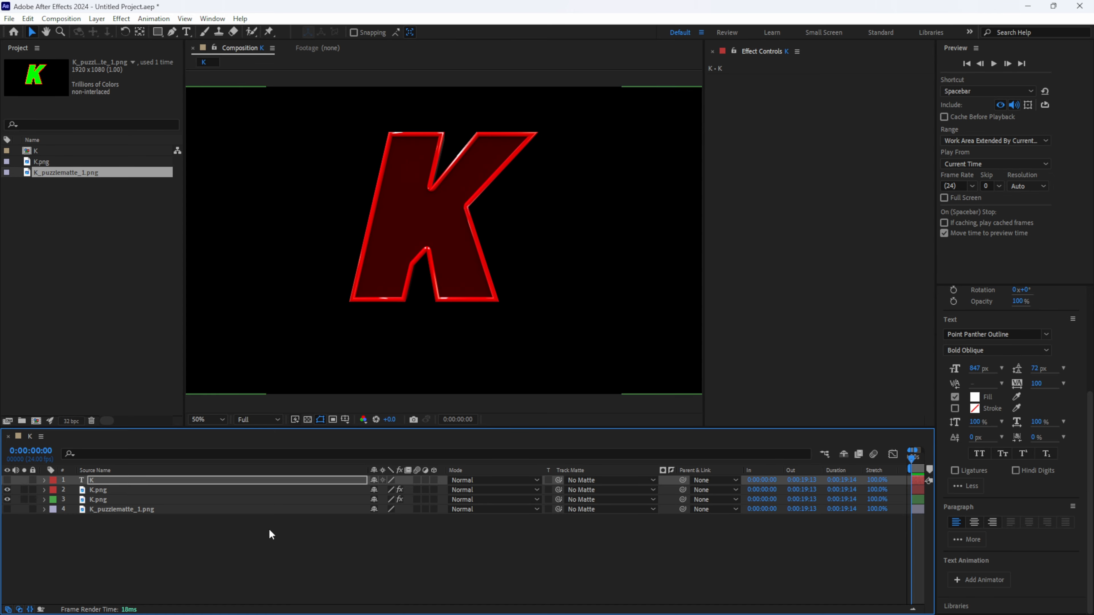
- Create a black 1920 x 1080 px solid layer named Saber
right_click(150, 561)
mouse_move(207, 418)
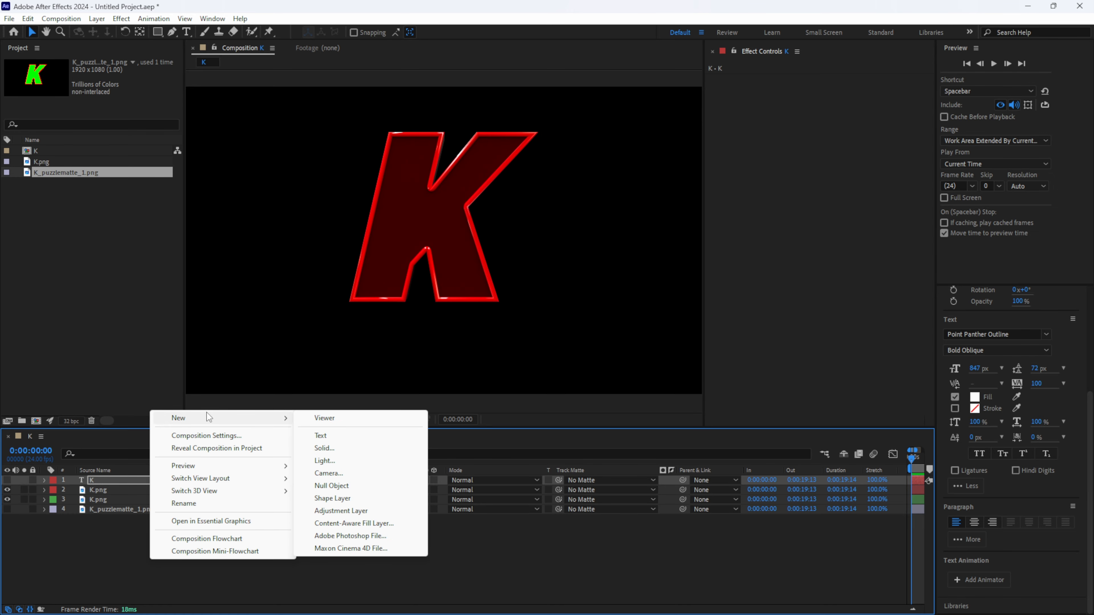
left_click(359, 451)
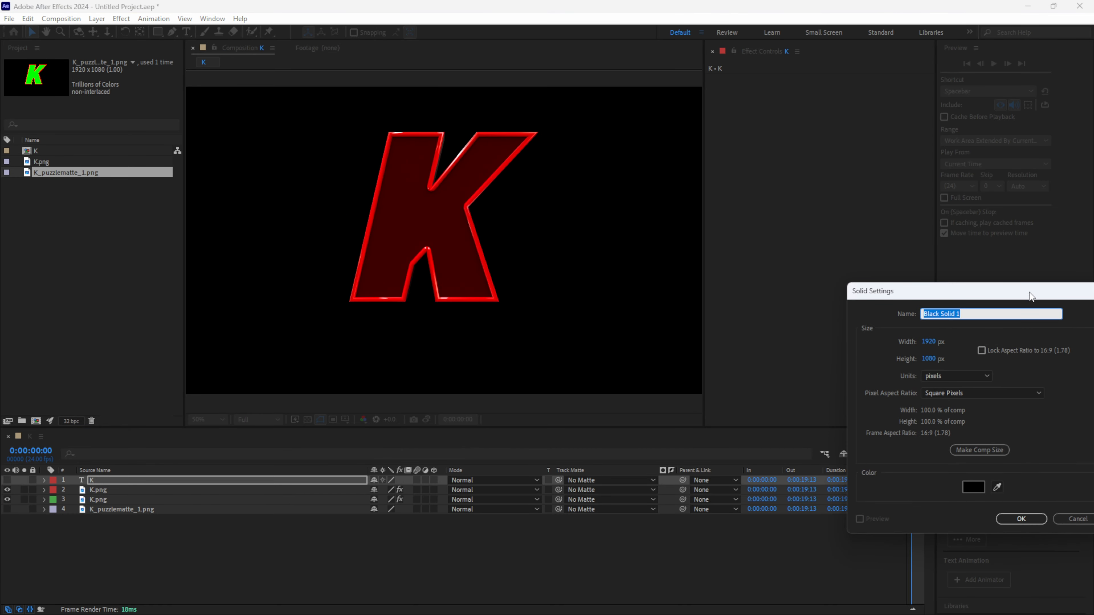
left_click_drag(1031, 297, 558, 206)
type("S")
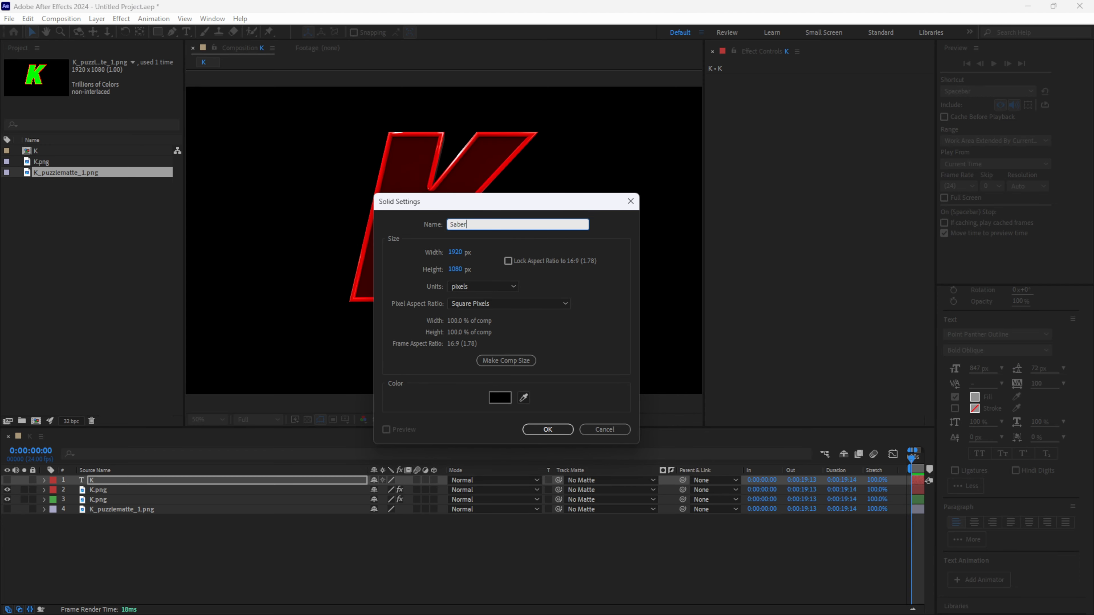
type("aber")
left_click(548, 429)
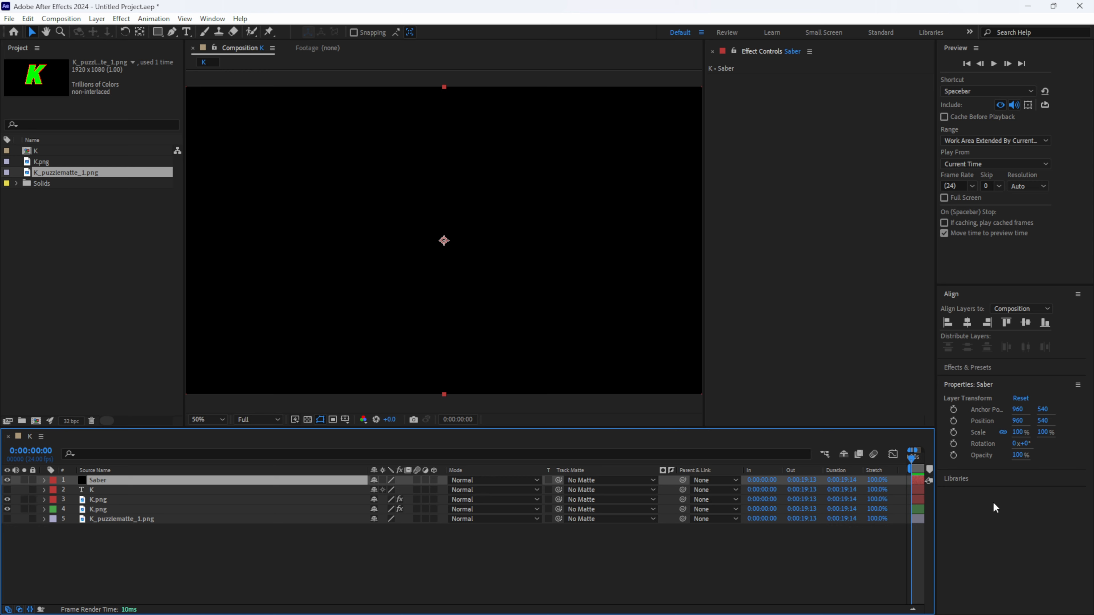
- Find the Video Copilot Saber effect and apply it to the Saber solid
left_click(994, 372)
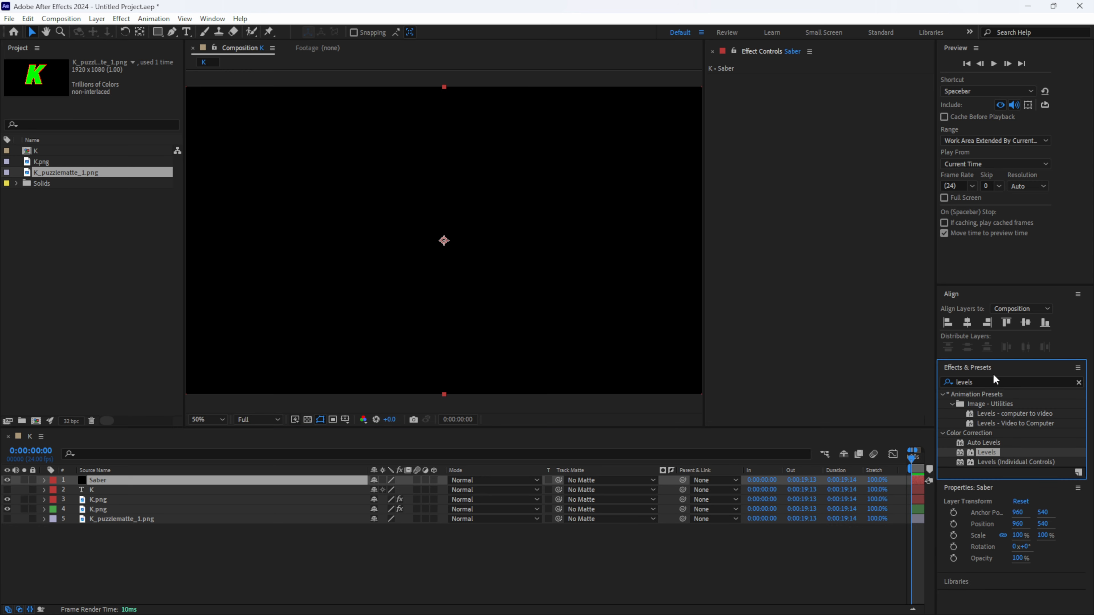
left_click_drag(990, 381, 915, 385)
type("sabe")
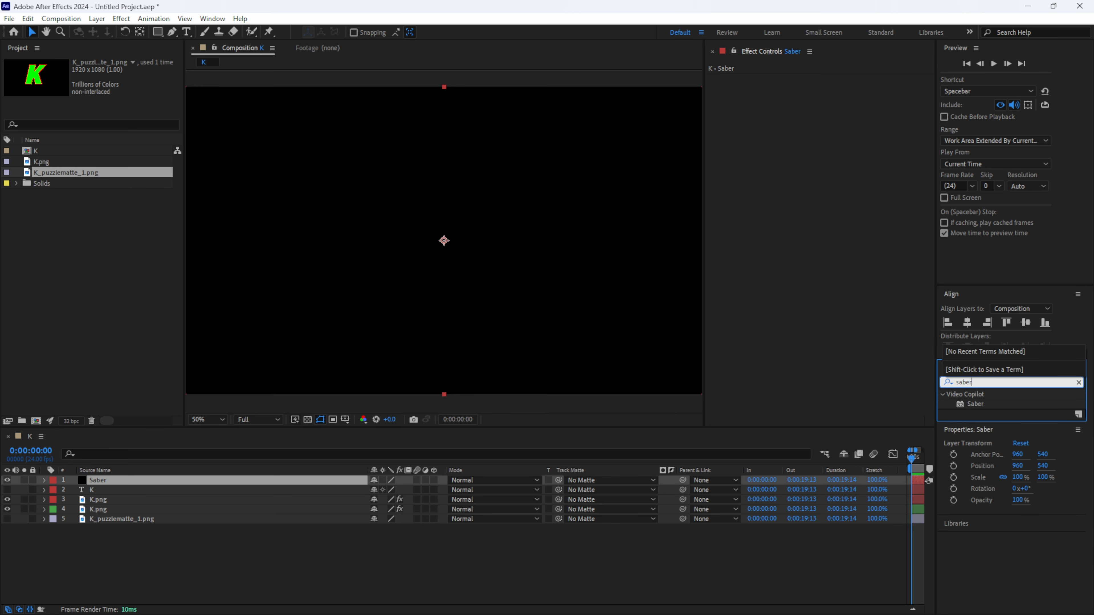
type("r")
left_click_drag(975, 405, 99, 477)
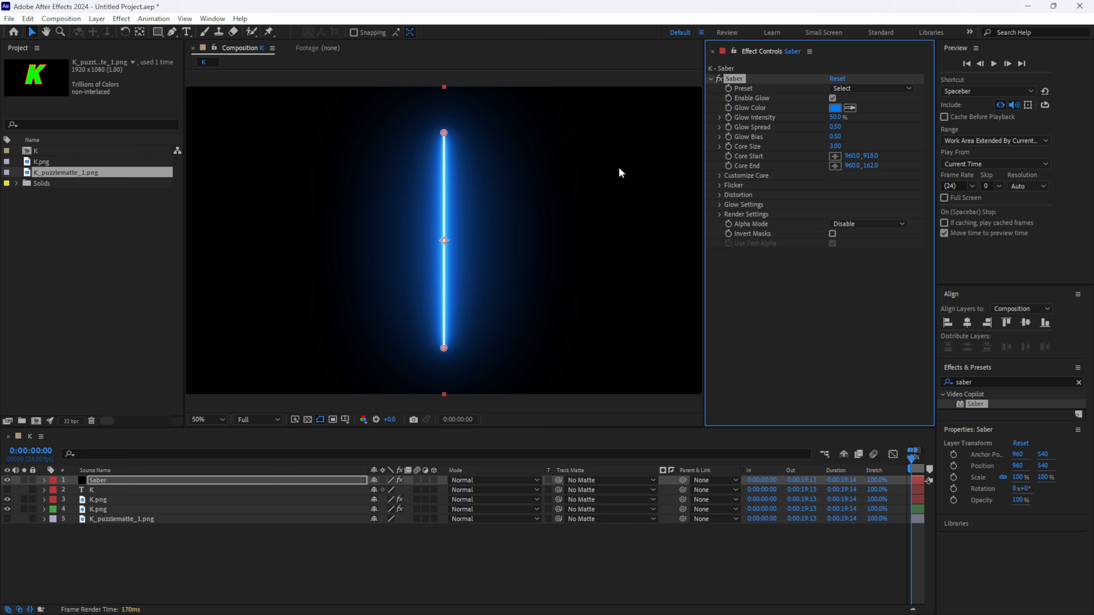
left_click(852, 89)
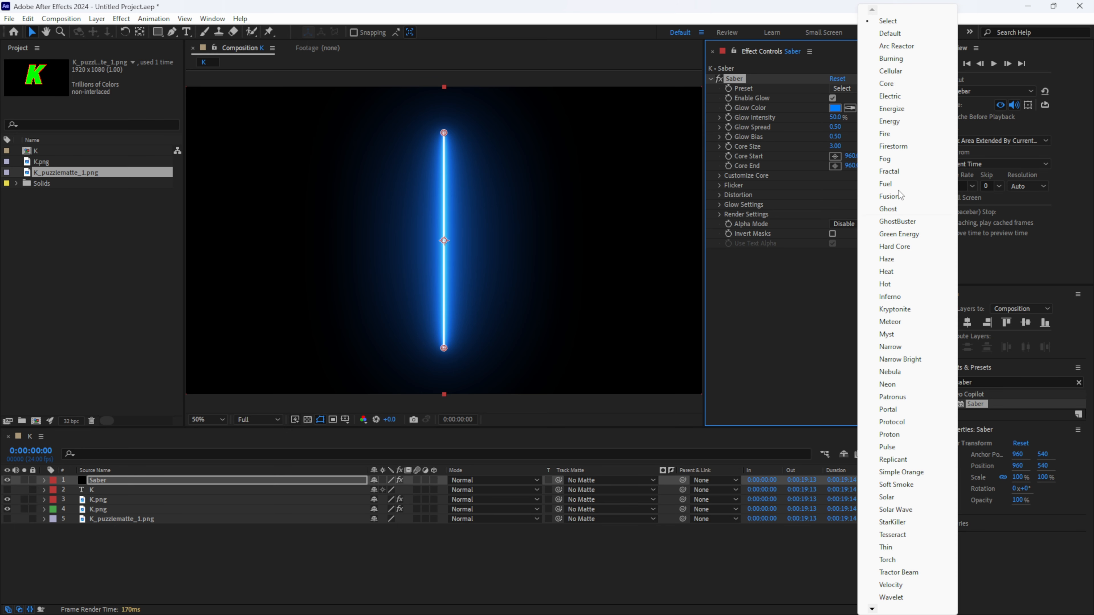
left_click(743, 275)
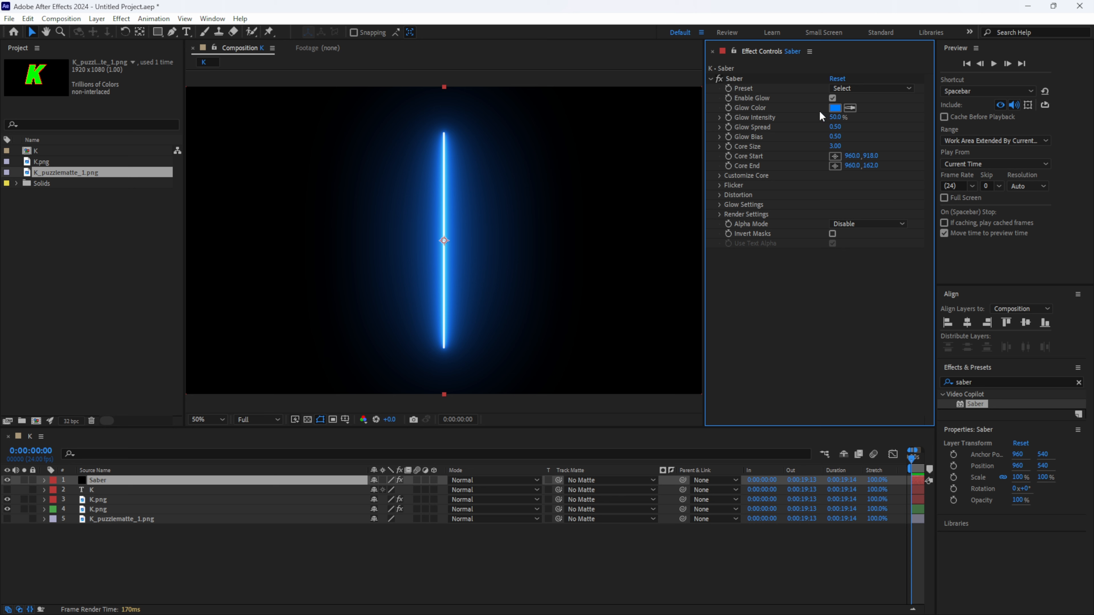
- Set the Saber effect's Core Type to Text Layer and use the K text layer as its source
left_click(719, 176)
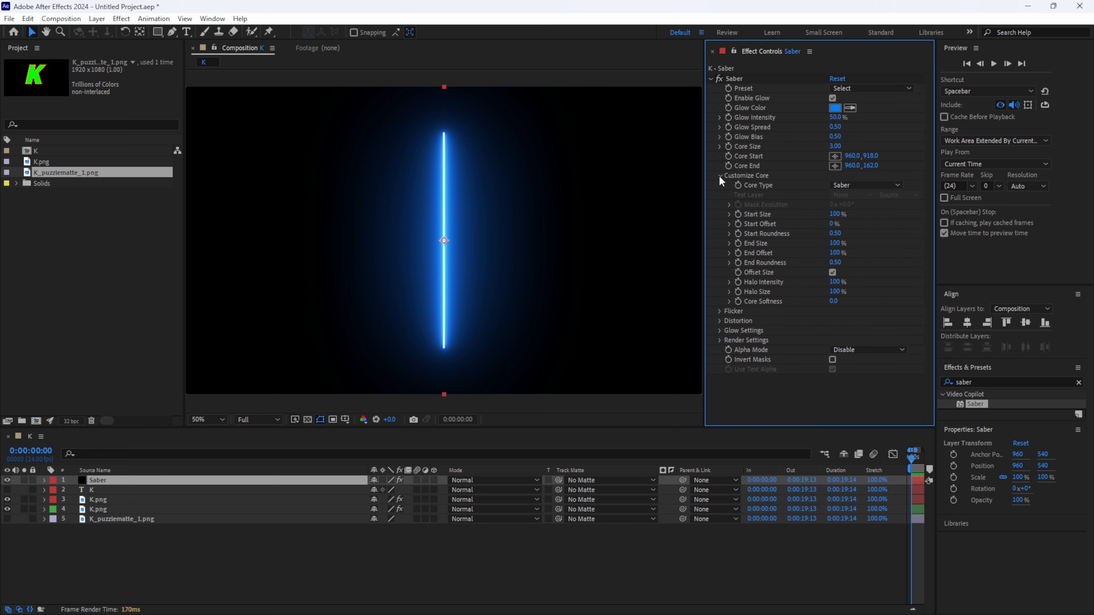
left_click(854, 185)
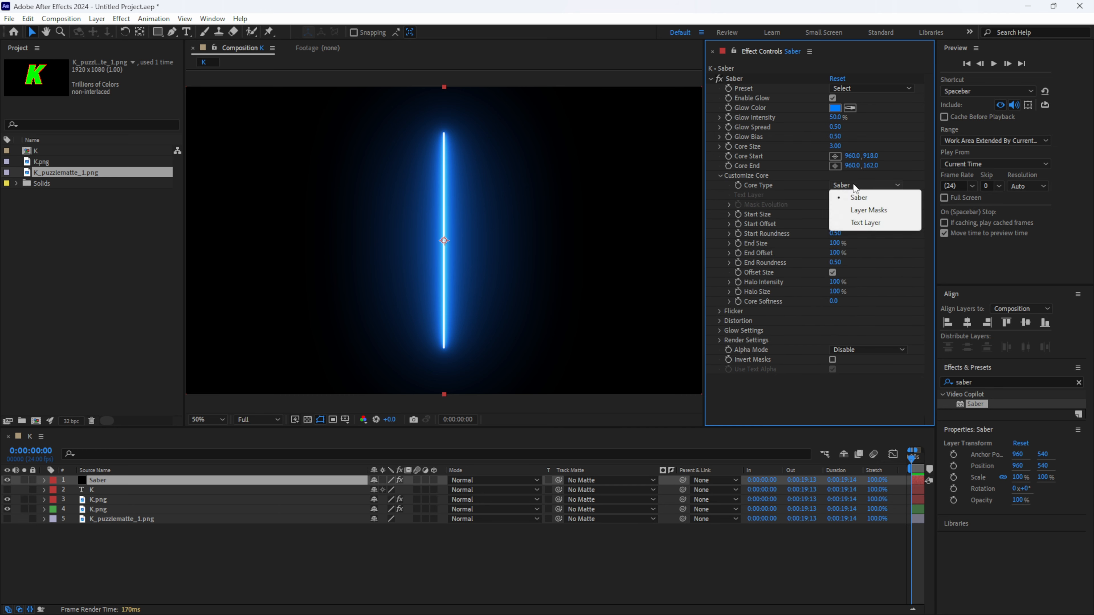
left_click(866, 224)
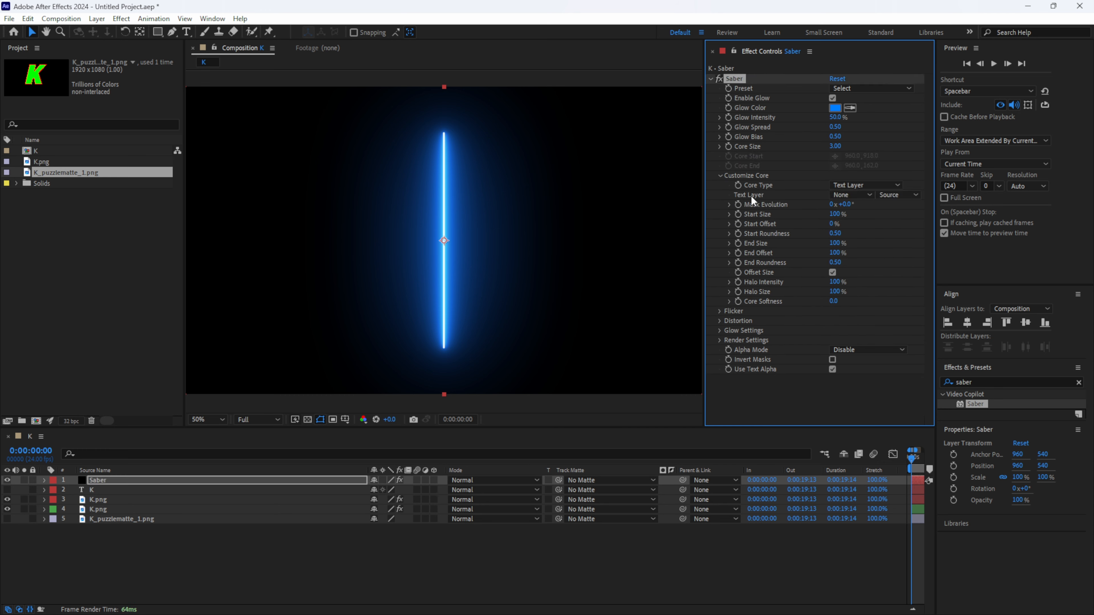
left_click(859, 199)
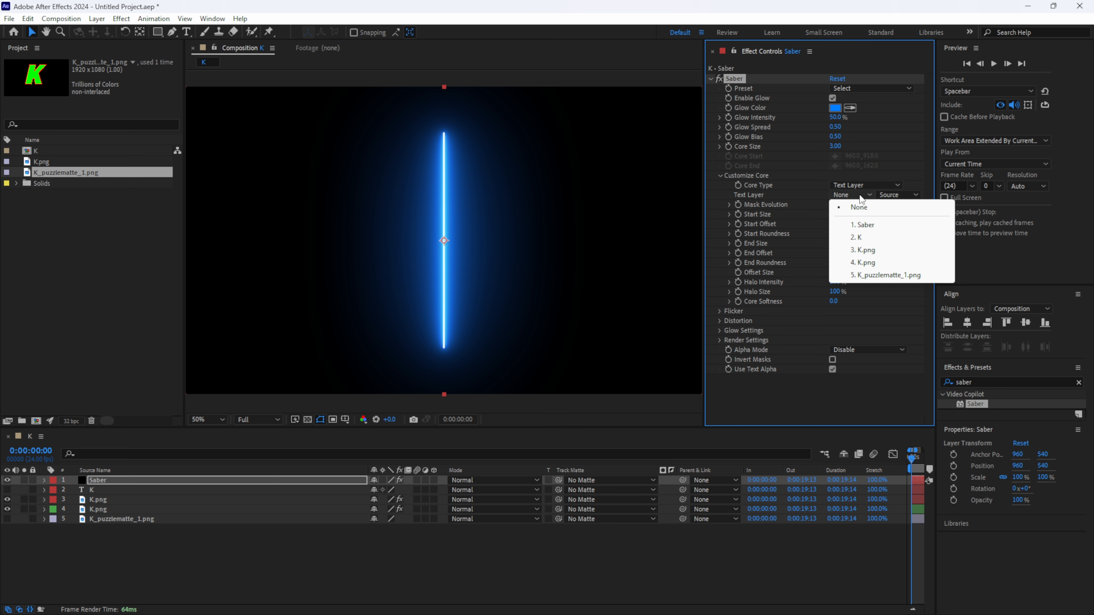
left_click(865, 238)
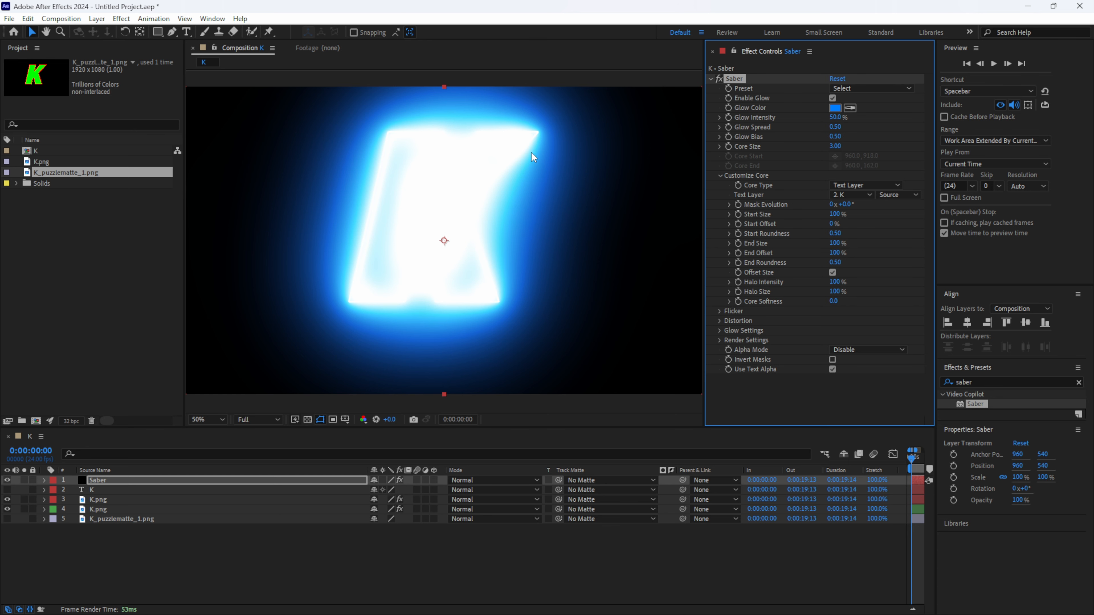
- Try the GhostBuster preset on the Saber effect
left_click(860, 88)
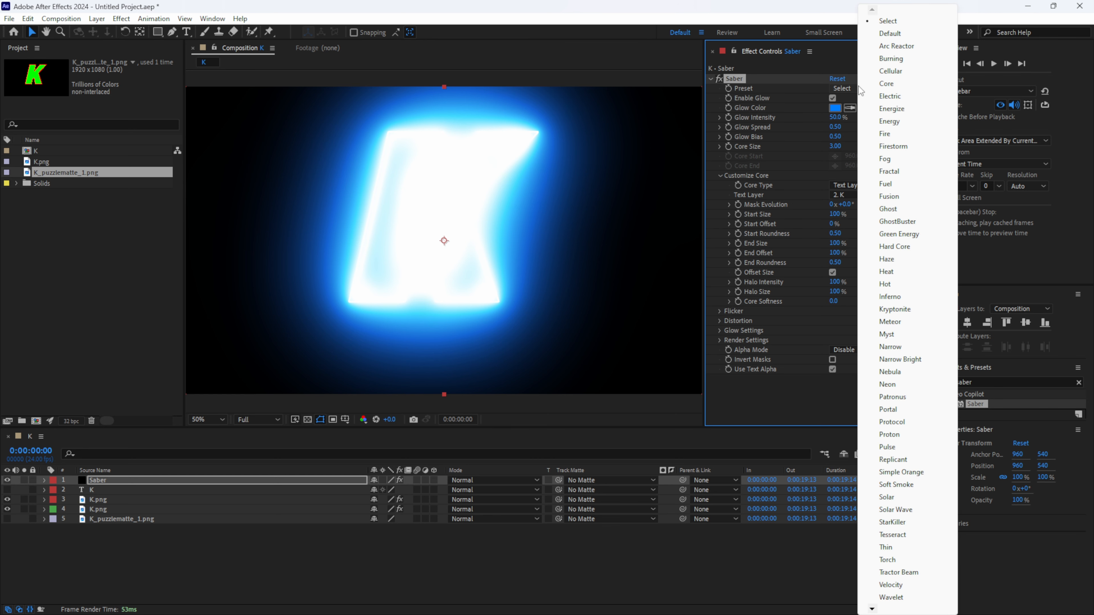
left_click(897, 221)
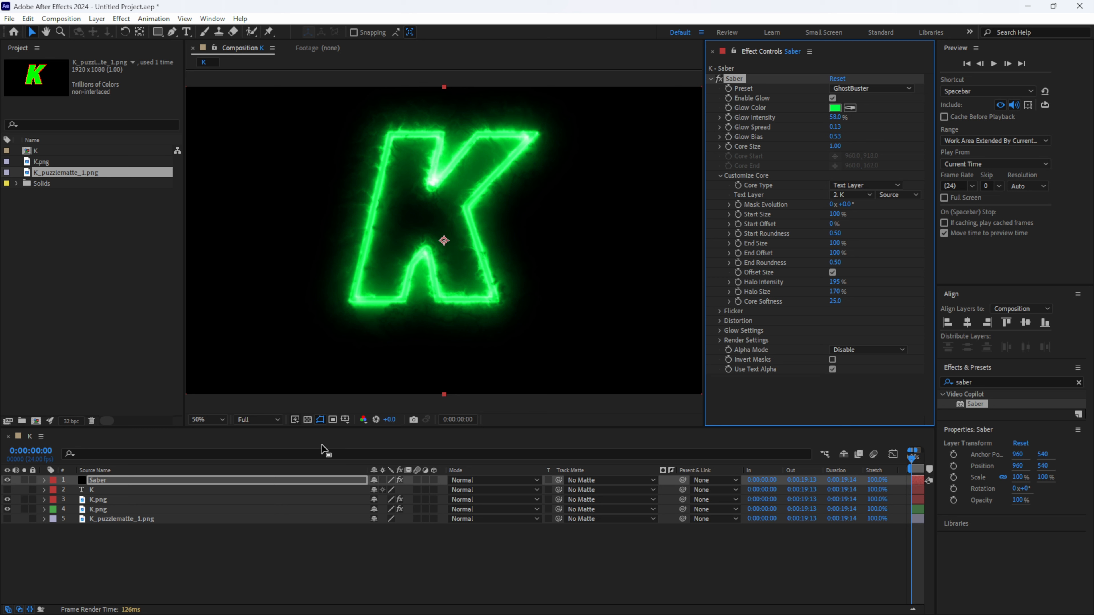
- Narrow the Source Name column, hide the In, Out, Duration and Stretch columns, and show the composition's full duration in the timeline
left_click_drag(368, 470, 158, 469)
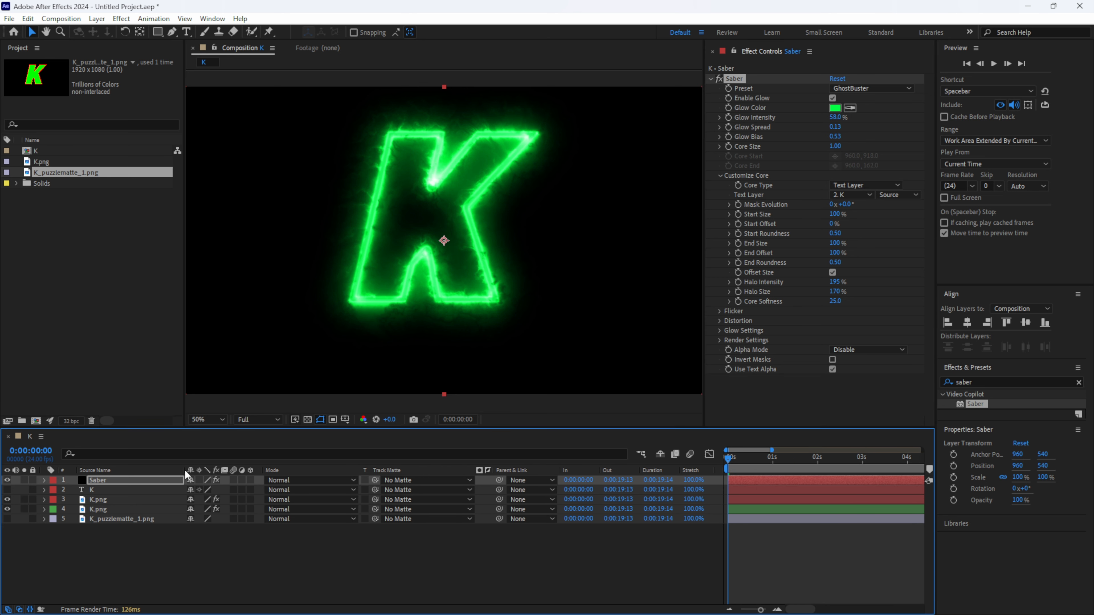
left_click(31, 609)
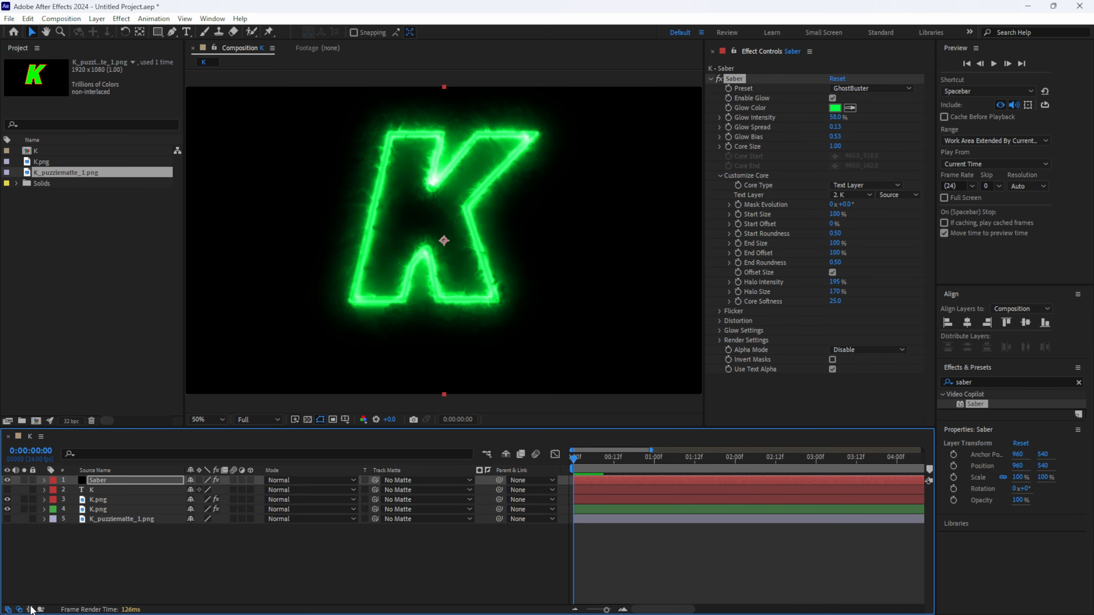
key("space")
left_click_drag(651, 450, 922, 450)
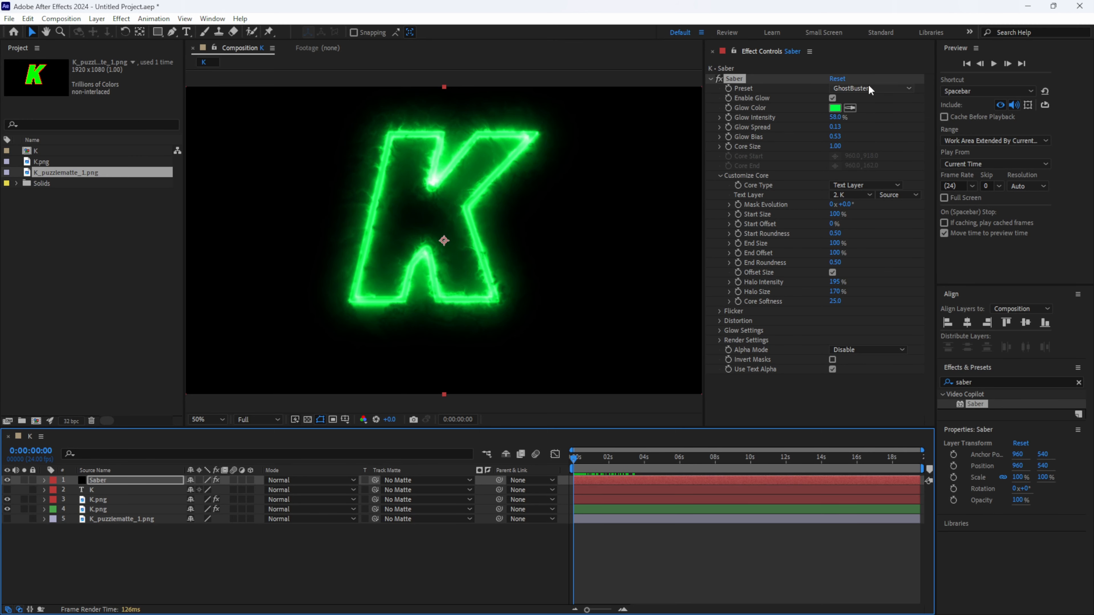
- Apply the Electric preset to the Saber effect and set its Glow Color to red FF010D
left_click(842, 88)
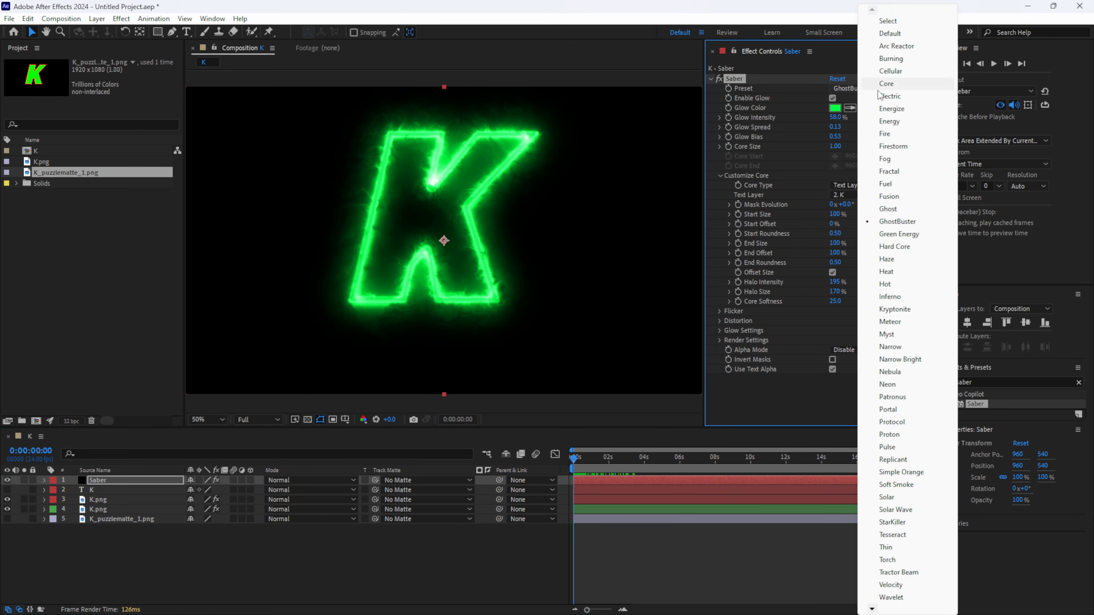
left_click(889, 97)
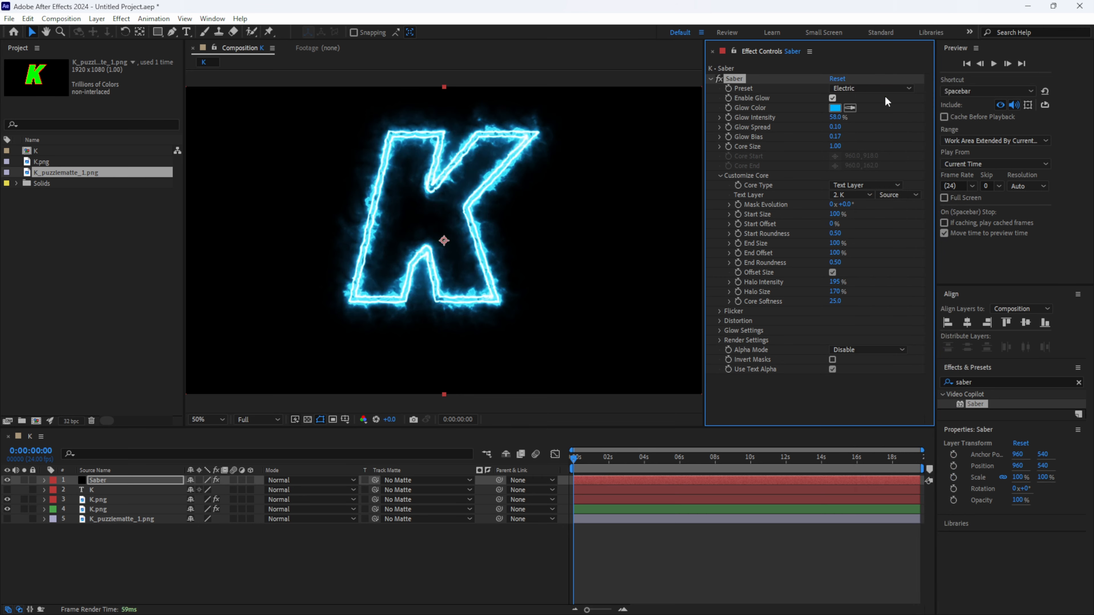
left_click(835, 107)
left_click_drag(786, 377, 785, 345)
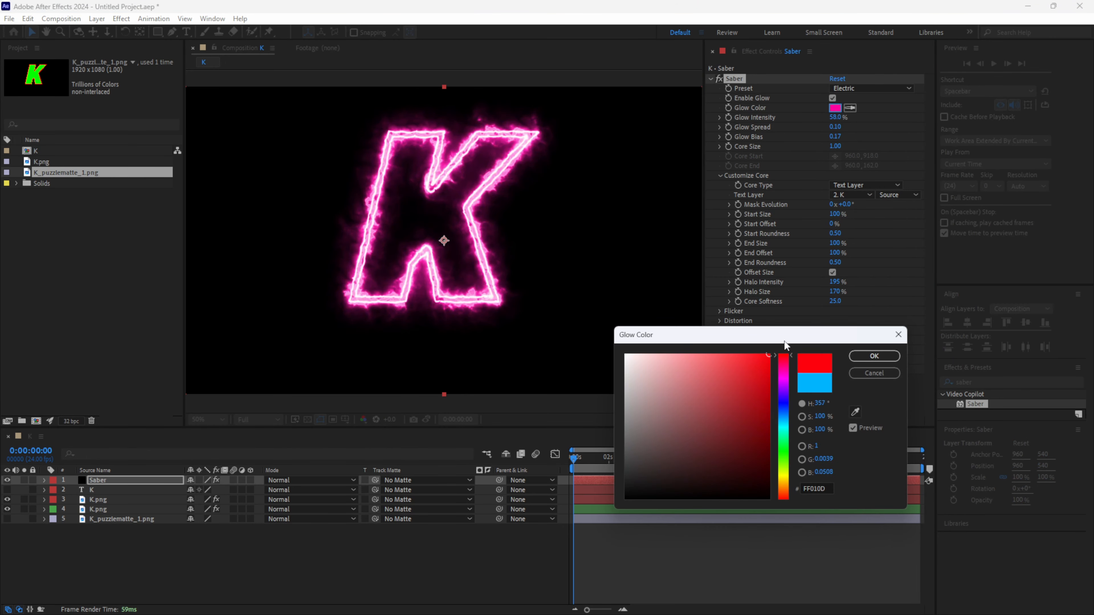
left_click(873, 356)
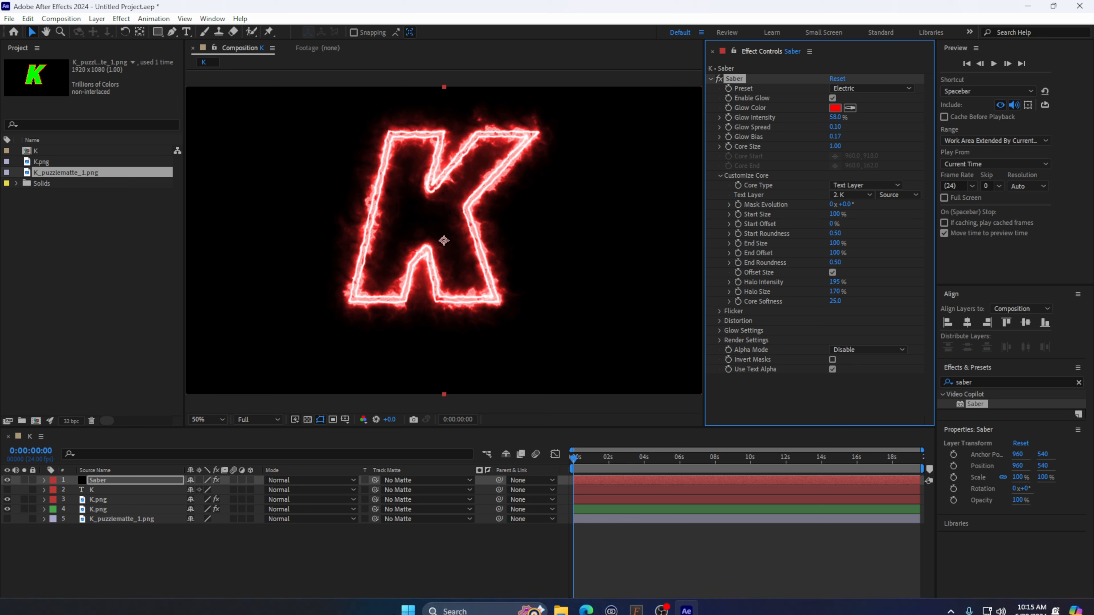
- Set the Saber effect's Core Size to 0.75
left_click(835, 147)
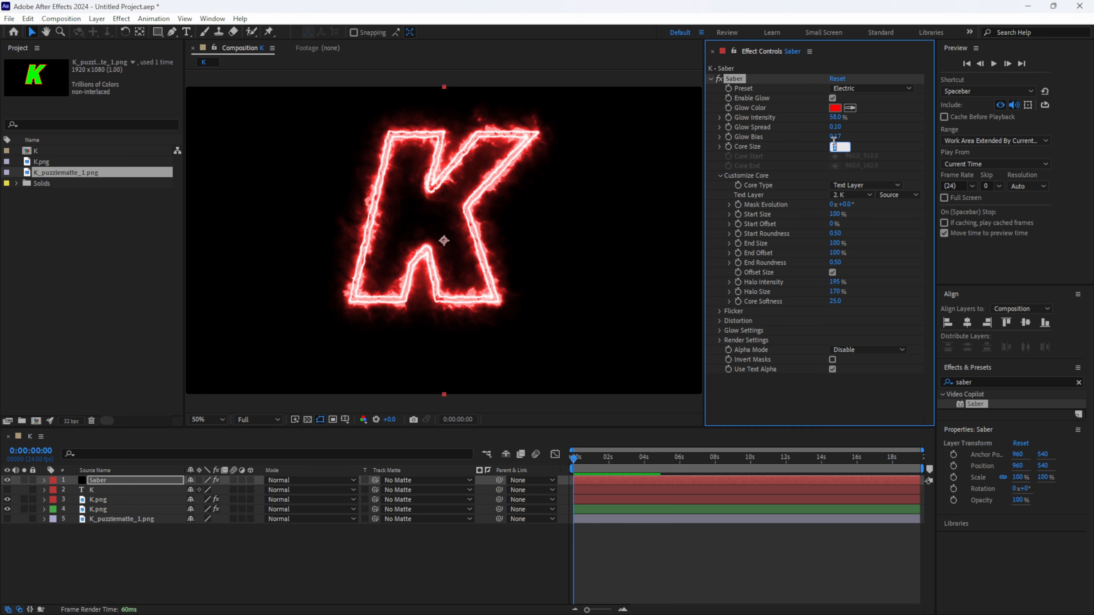
type(".75")
key("Return")
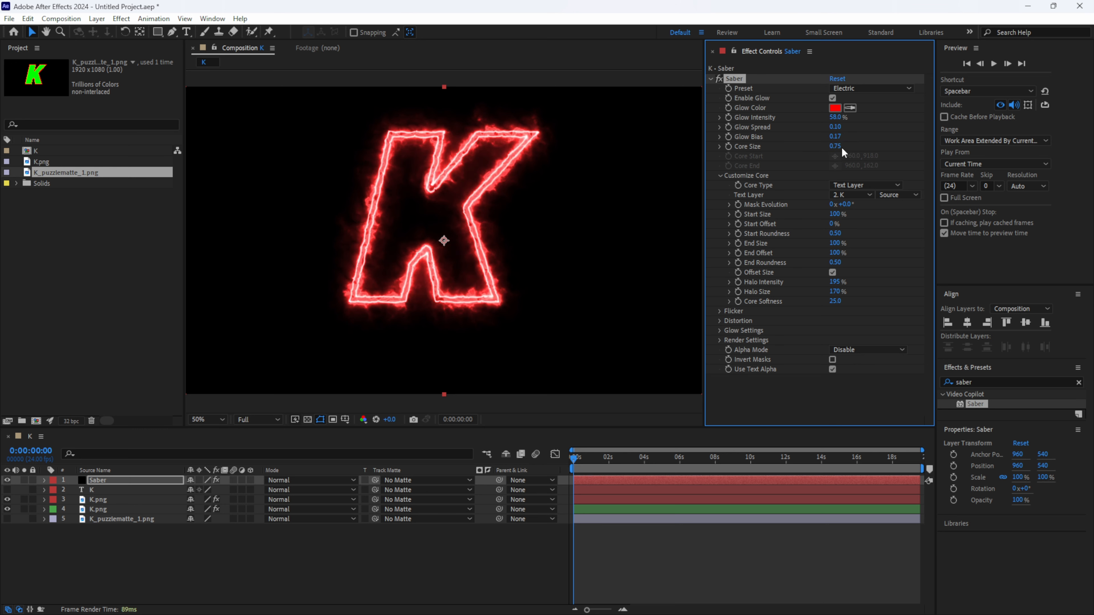
- Try a Saber Start Size of 200%, then set Start Size to 75% and Start Offset to 35%
left_click(834, 214)
type("200")
key("Return")
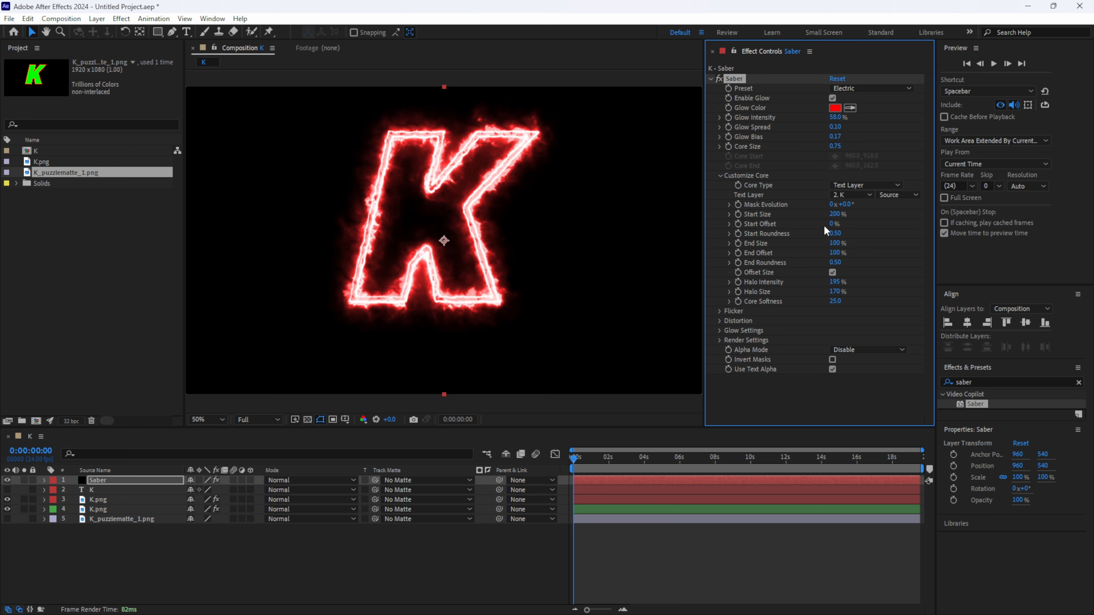
left_click(839, 214)
type("75")
key("Return")
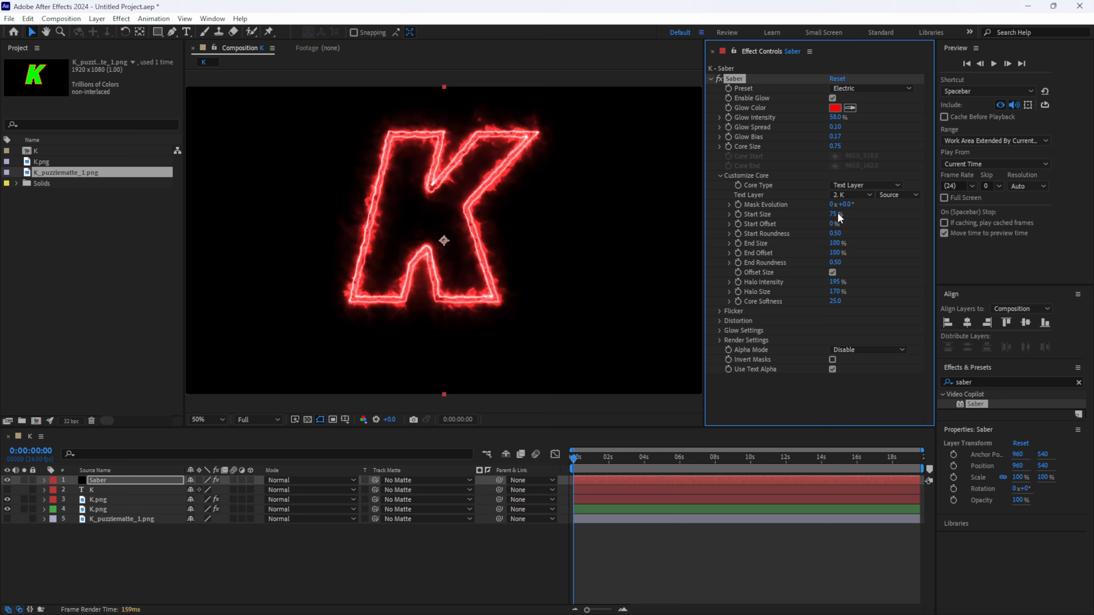
left_click(832, 223)
type("35")
key("Return")
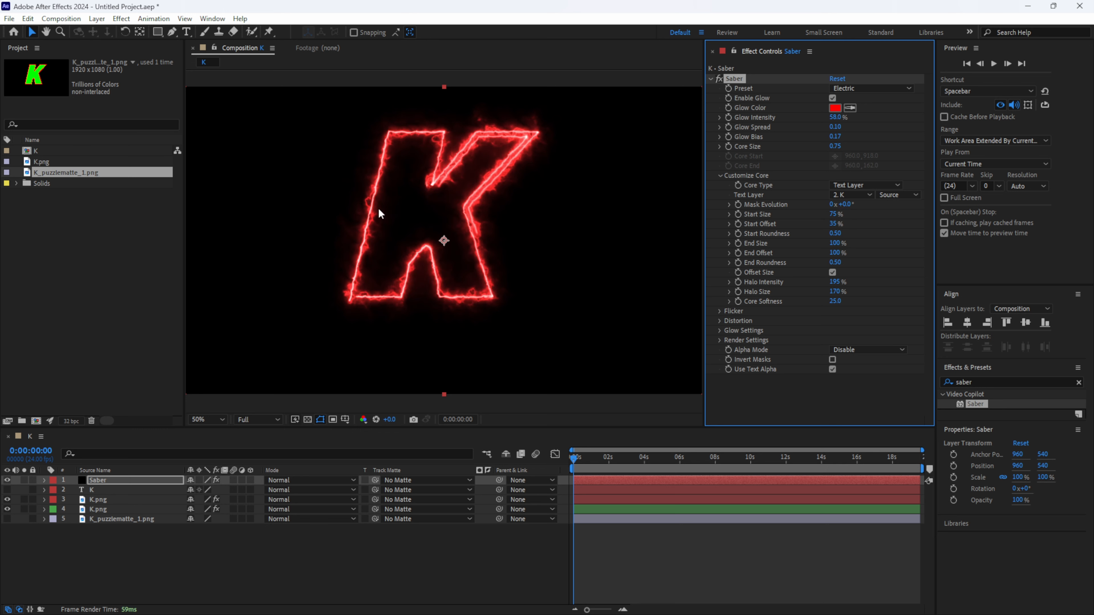
- Set the Saber effect's End Size to 0% and End Roundness to 1.00
left_click(835, 243)
type("0")
key("Return")
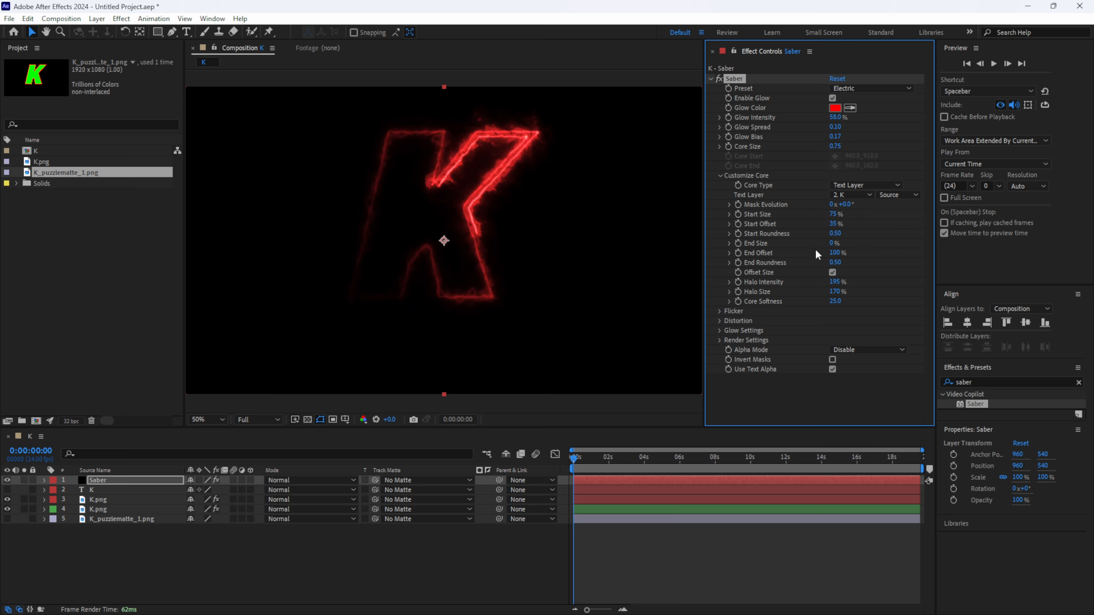
left_click(835, 263)
type("1")
key("Return")
- Find the Knoll UnMult effect and apply it to the Saber layer below the Saber effect
left_click(989, 382)
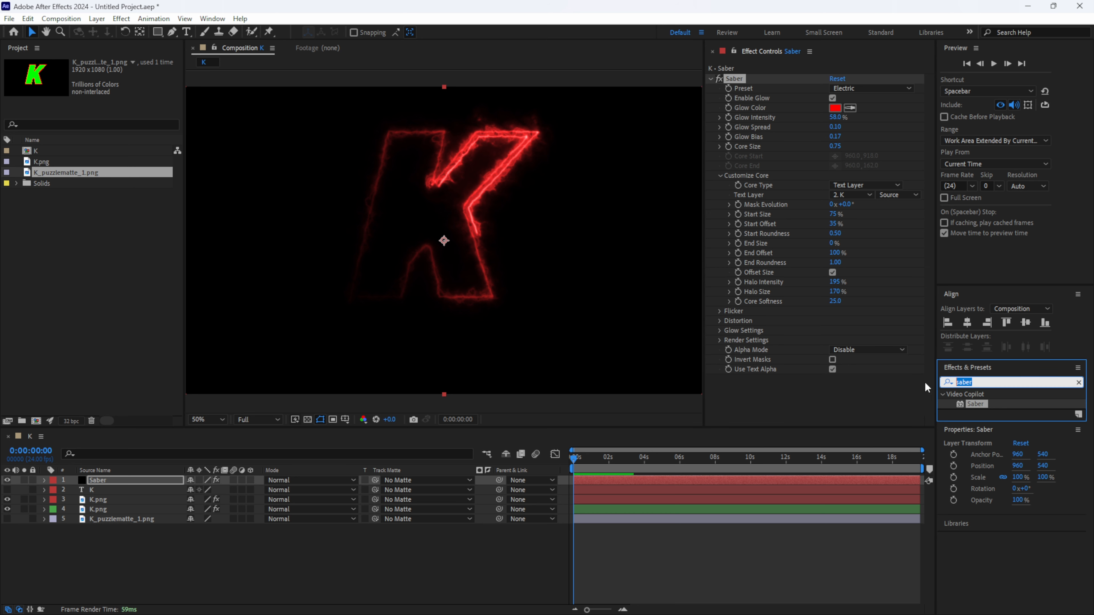
type("unm")
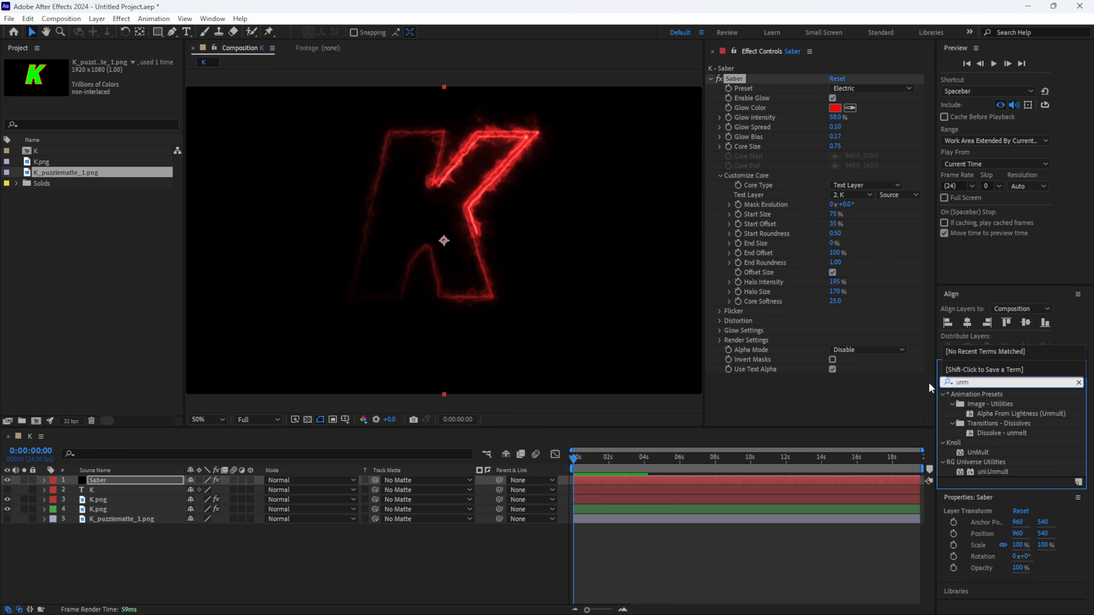
type("ult")
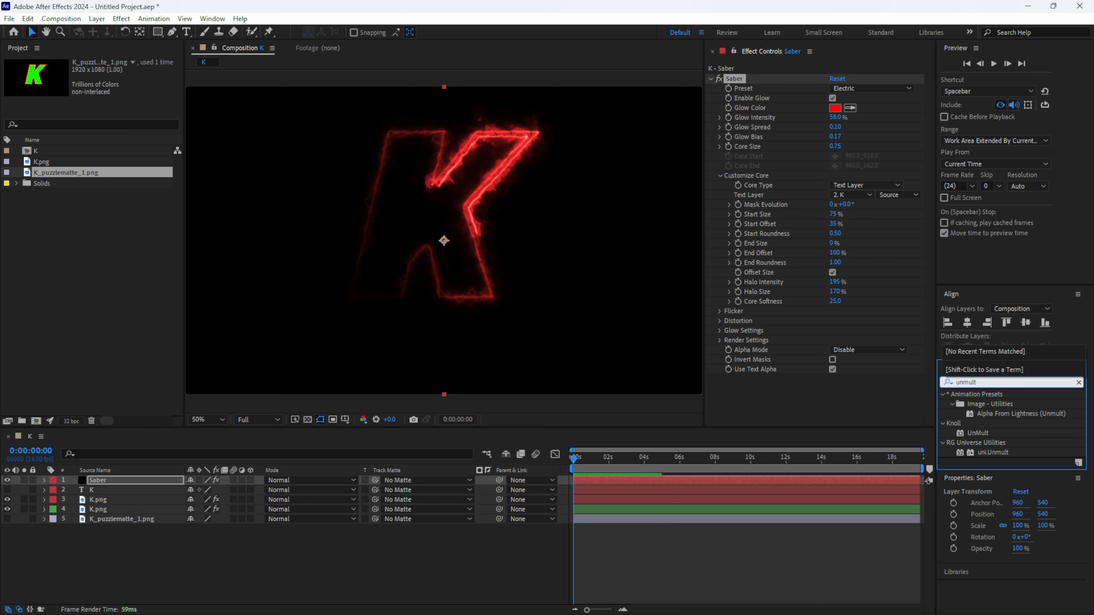
left_click(975, 433)
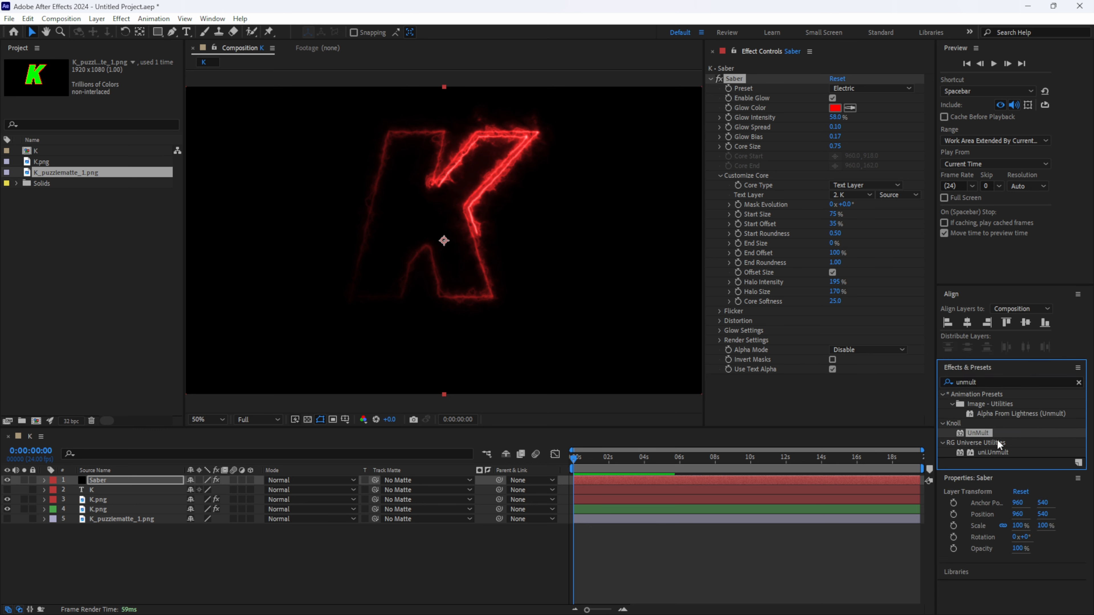
left_click_drag(985, 432, 819, 400)
left_click_drag(795, 396, 794, 397)
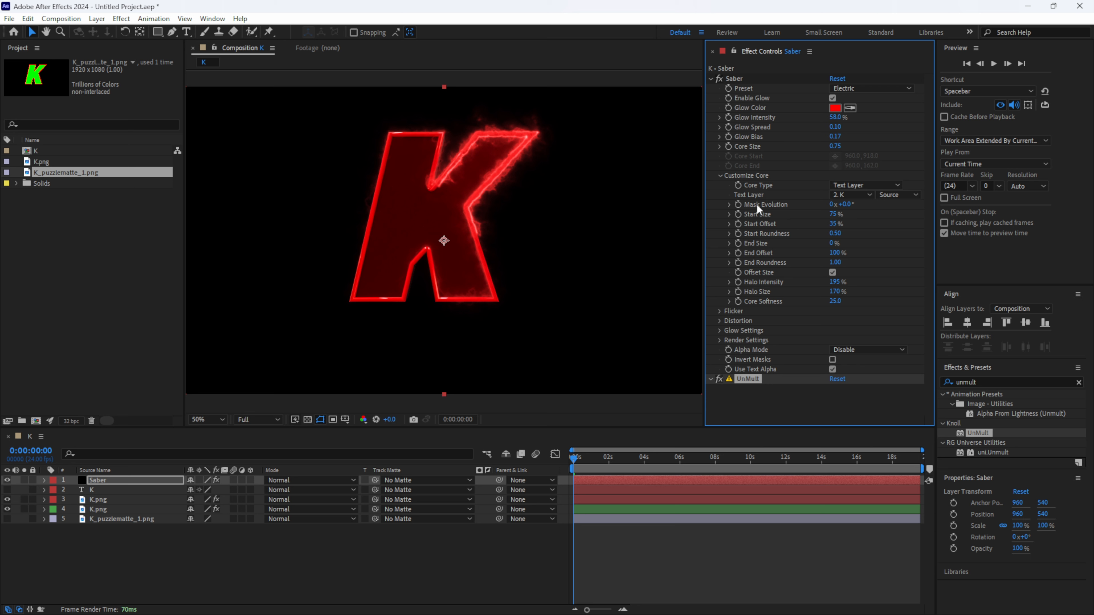
- Animate Saber's Mask Evolution with a keyframe of 0x+0.0° at 0 seconds and 1x+79.0° at 6 seconds
left_click_drag(834, 205, 869, 240)
key("ctrl+z")
left_click(738, 204)
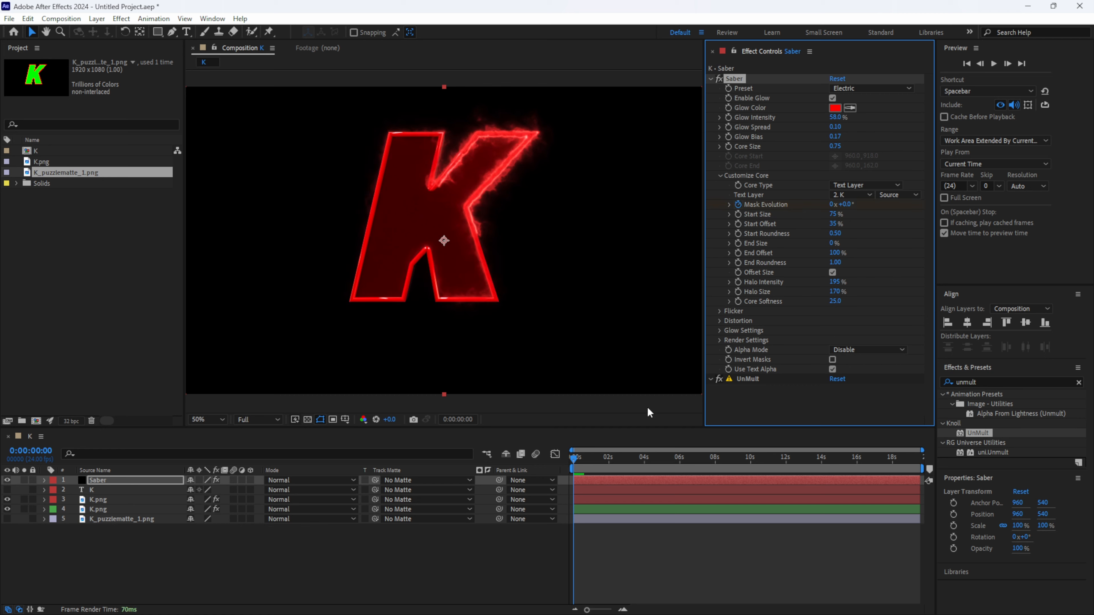
left_click_drag(635, 458, 680, 465)
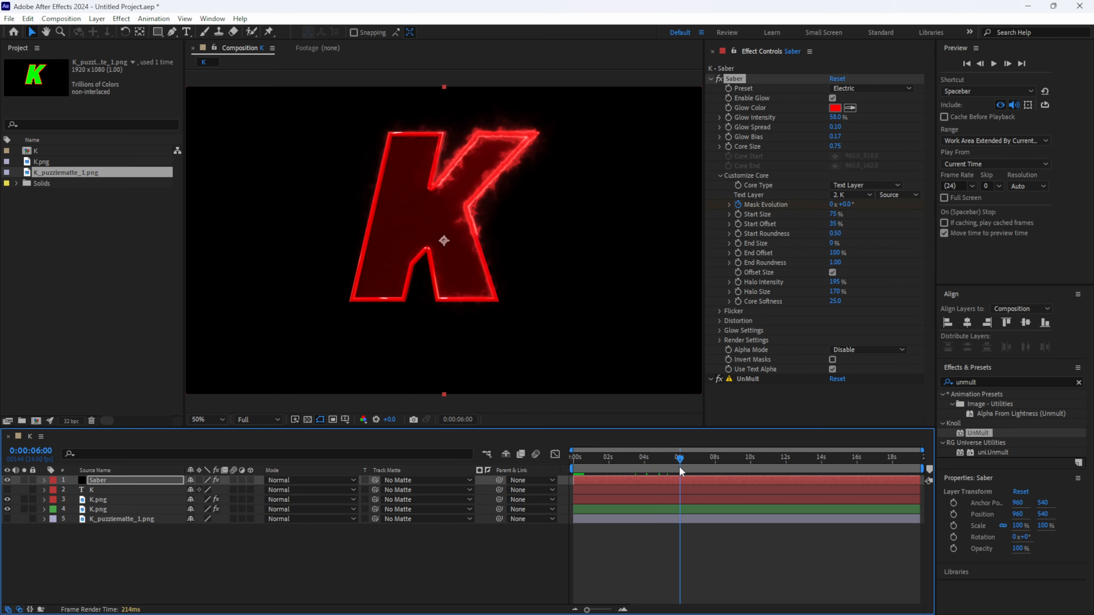
left_click_drag(845, 205, 1065, 215)
- End the work area at 6 seconds, deselect the Saber layer and preview the outline animation
left_click(452, 585)
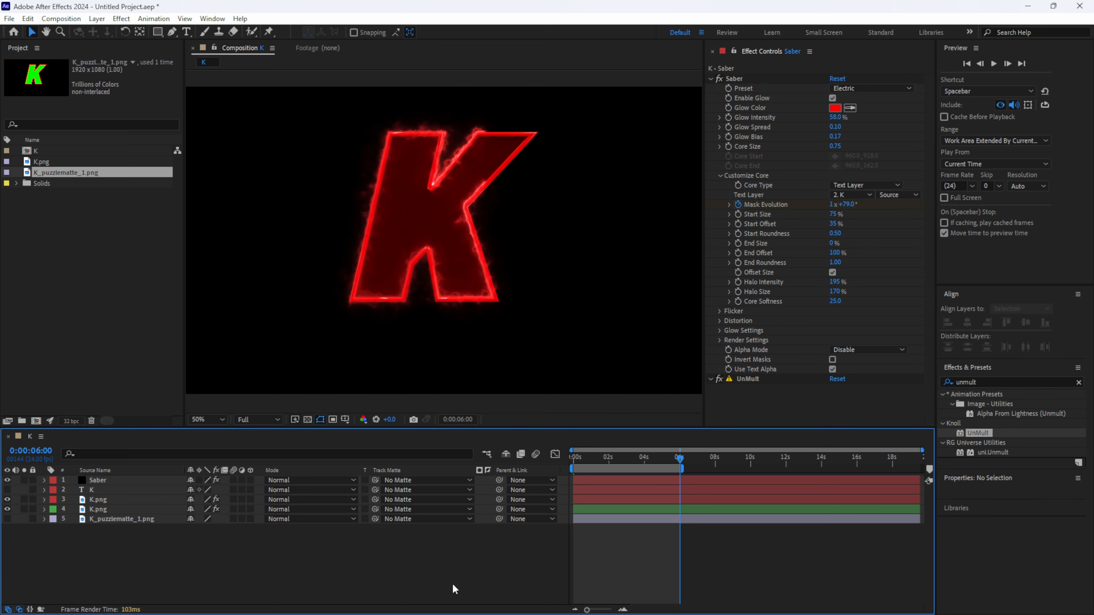
key("space")
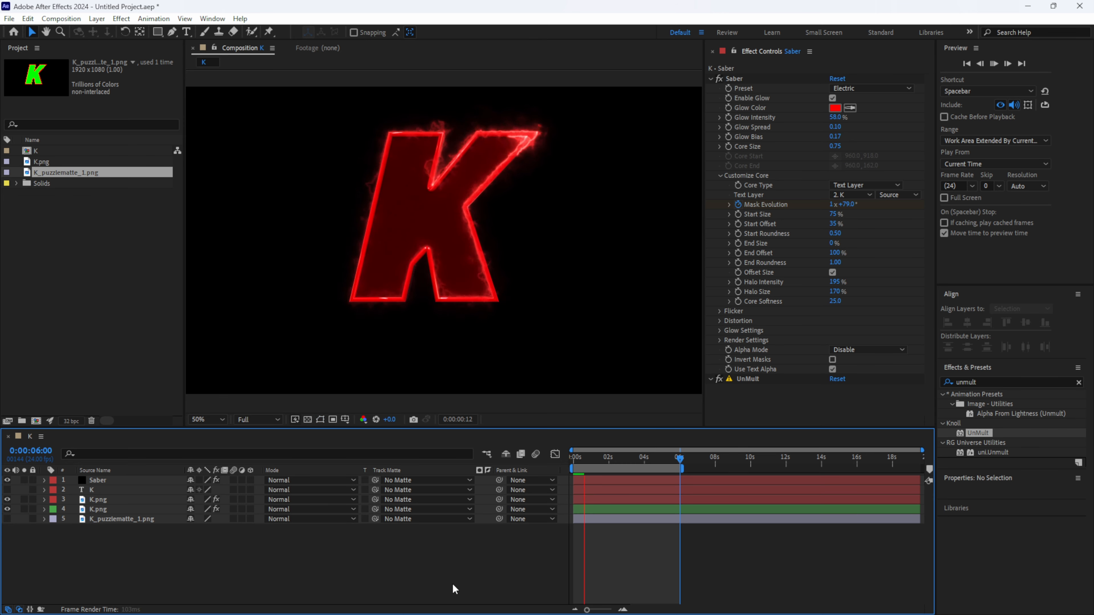